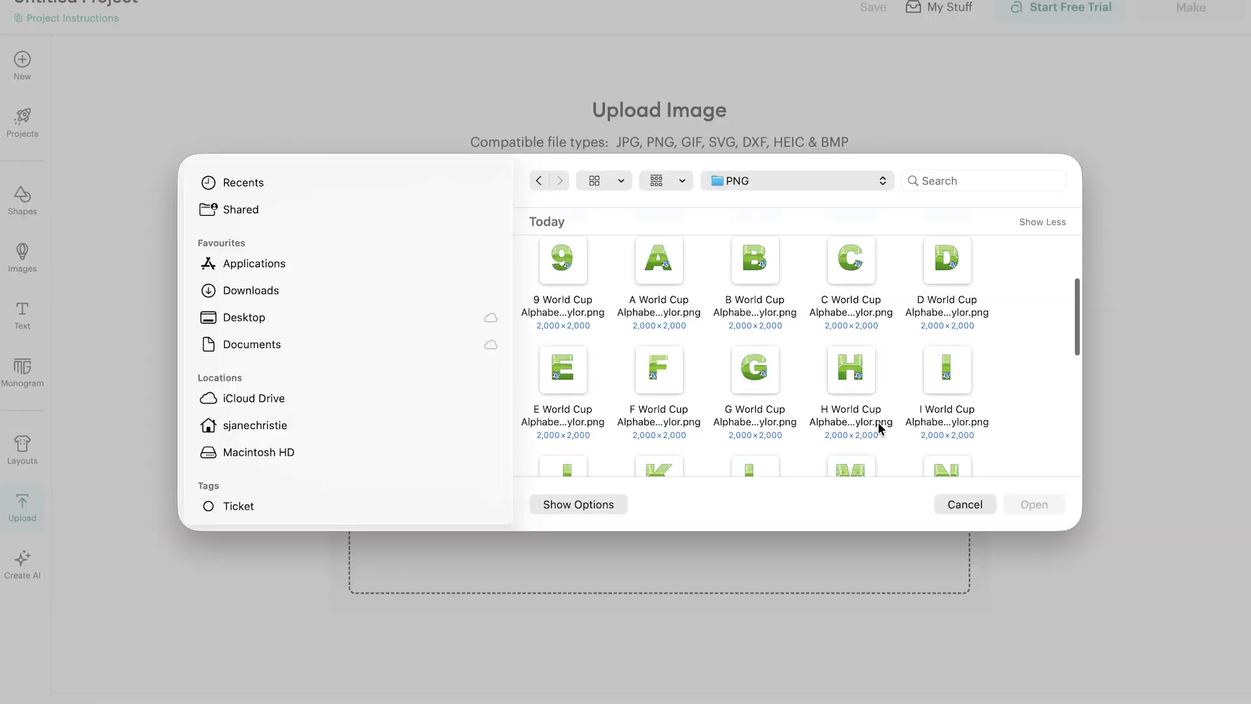
Upload the G World Cup Alphabet PNG as a flat graphic and add it to the canvas.
scroll(879, 424, down, 1)
click(754, 301)
click(1034, 504)
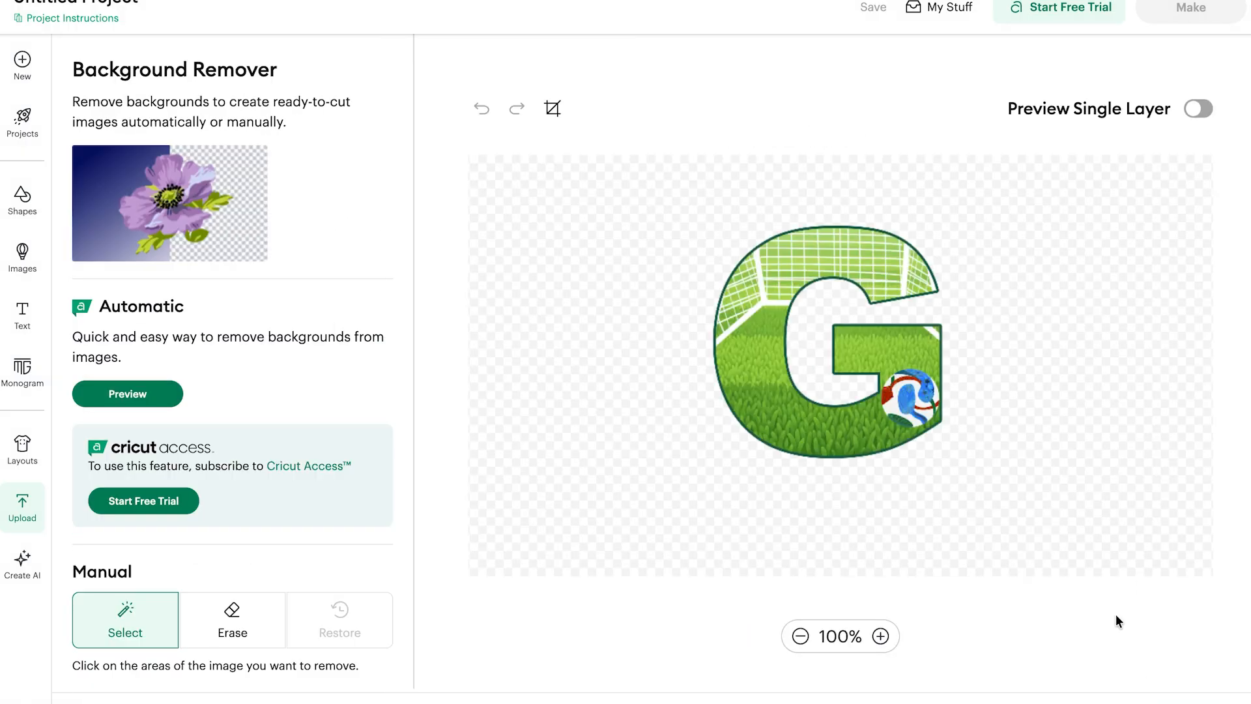
click(1187, 701)
click(1055, 390)
click(1187, 701)
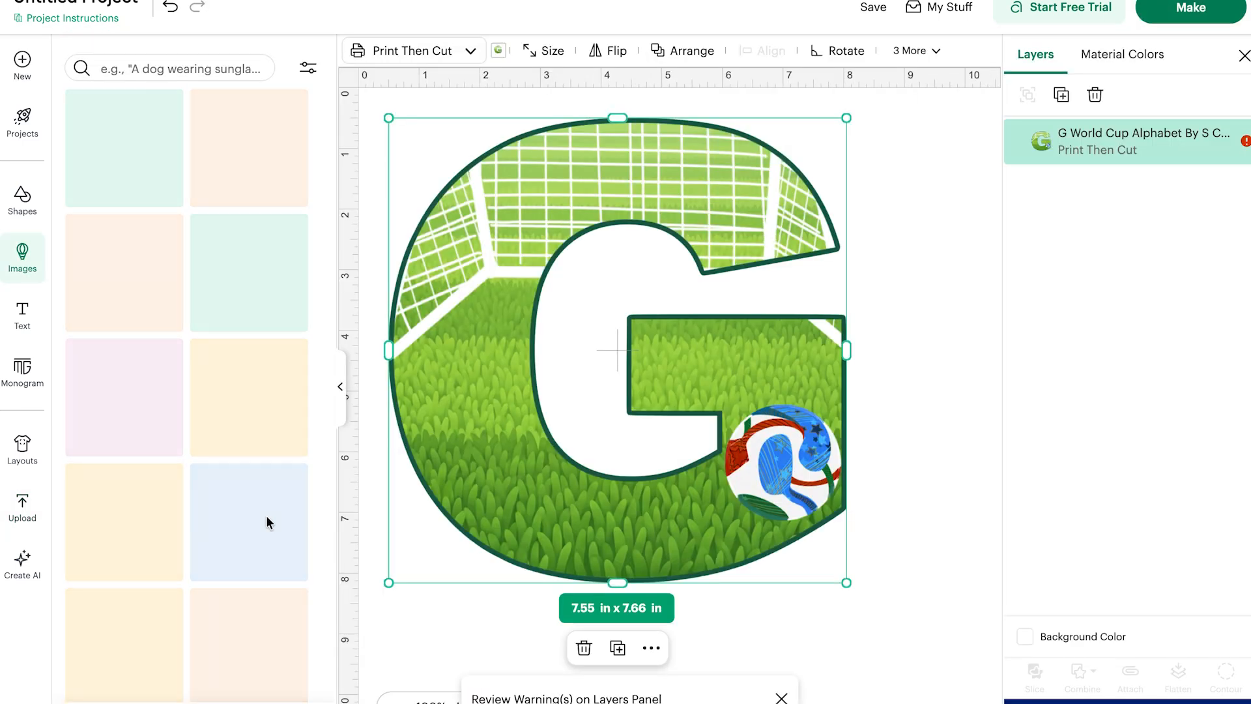
Upload the O World Cup Alphabet PNG as a flat graphic and add it to the canvas.
click(22, 508)
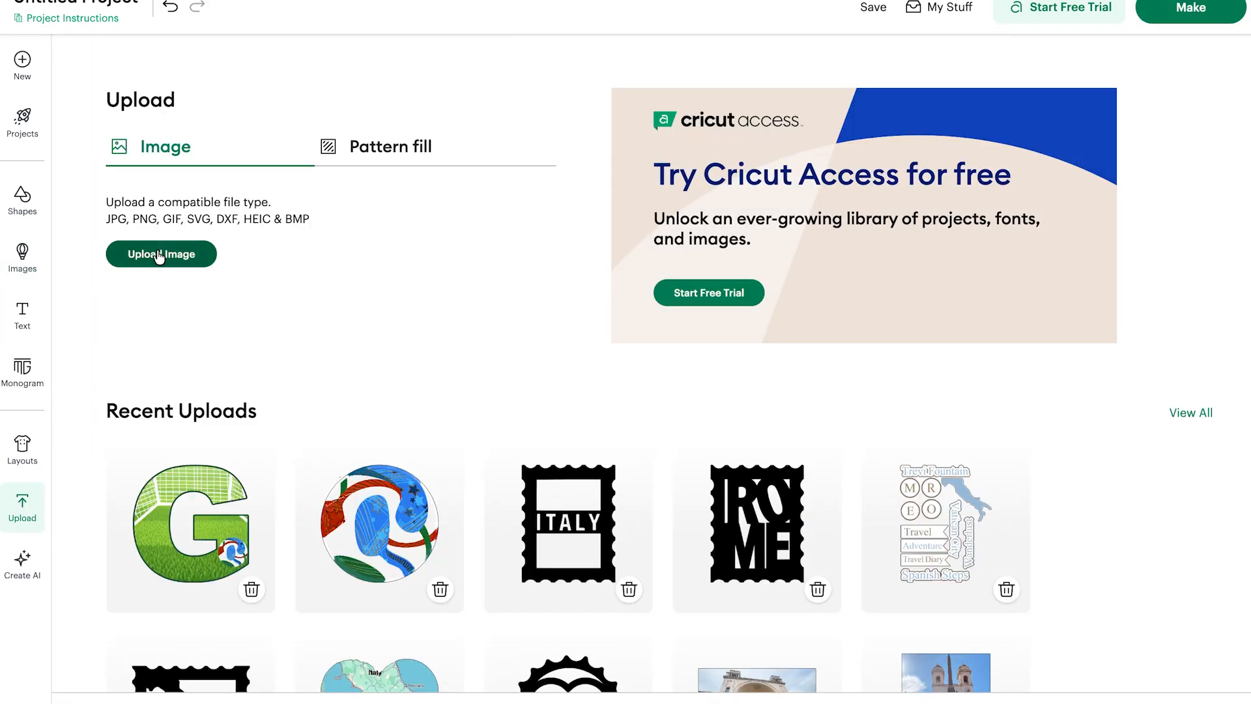
click(168, 253)
click(655, 442)
scroll(656, 442, down, 10)
click(553, 359)
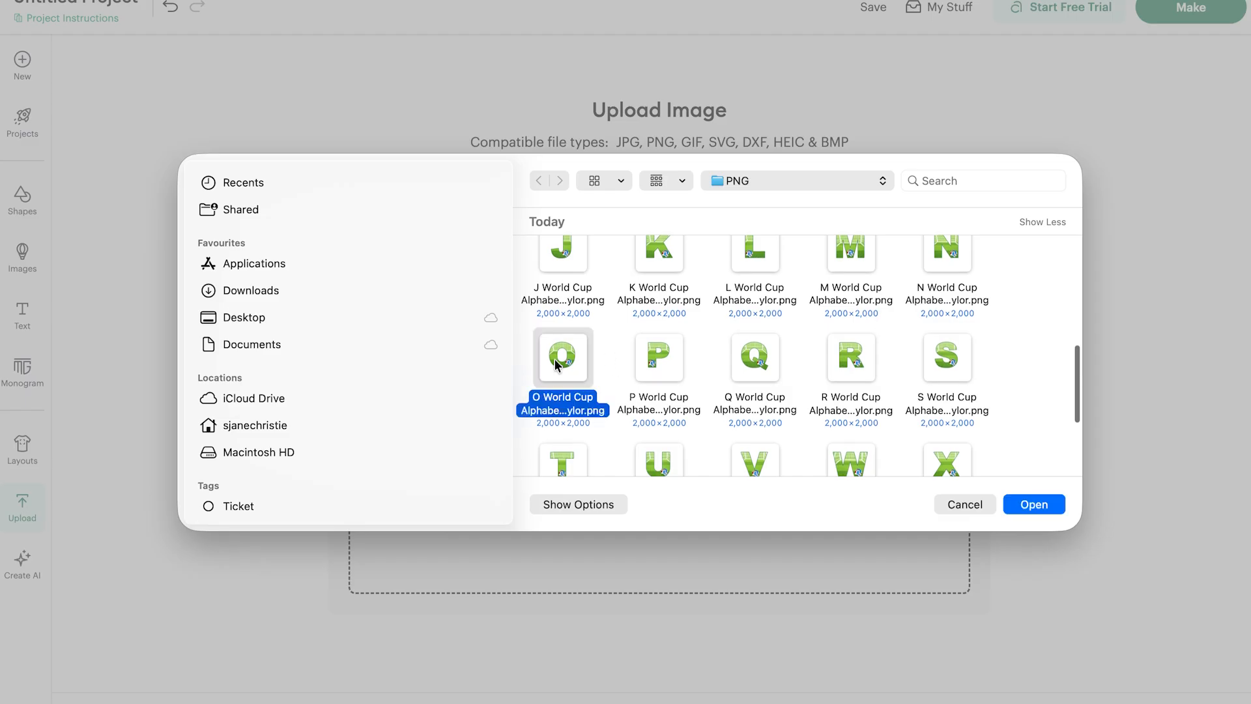
scroll(756, 346, up, 5)
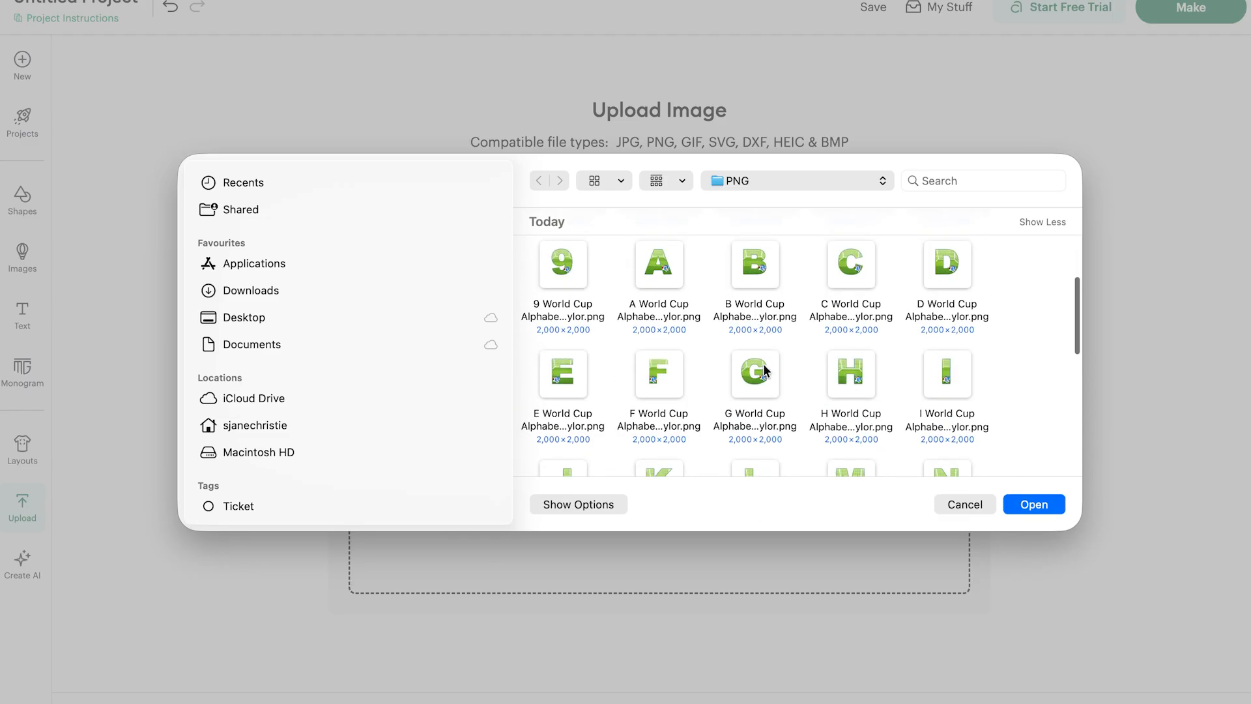
click(1034, 505)
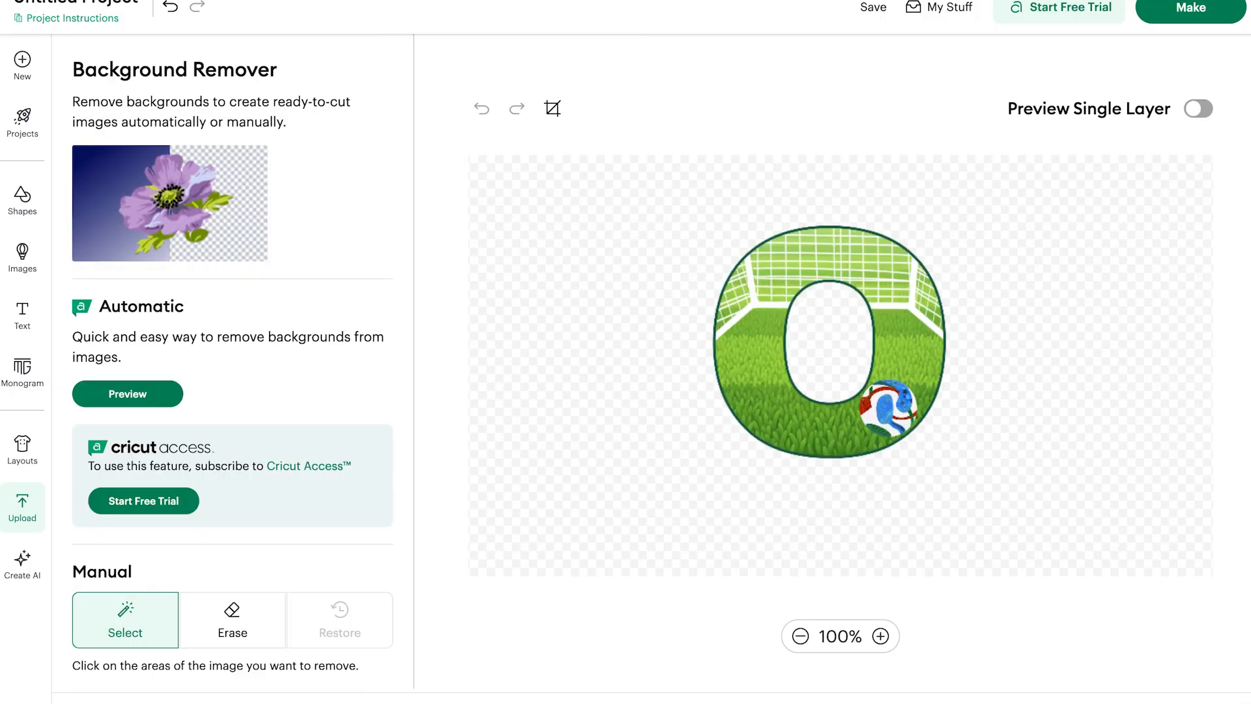
click(1151, 628)
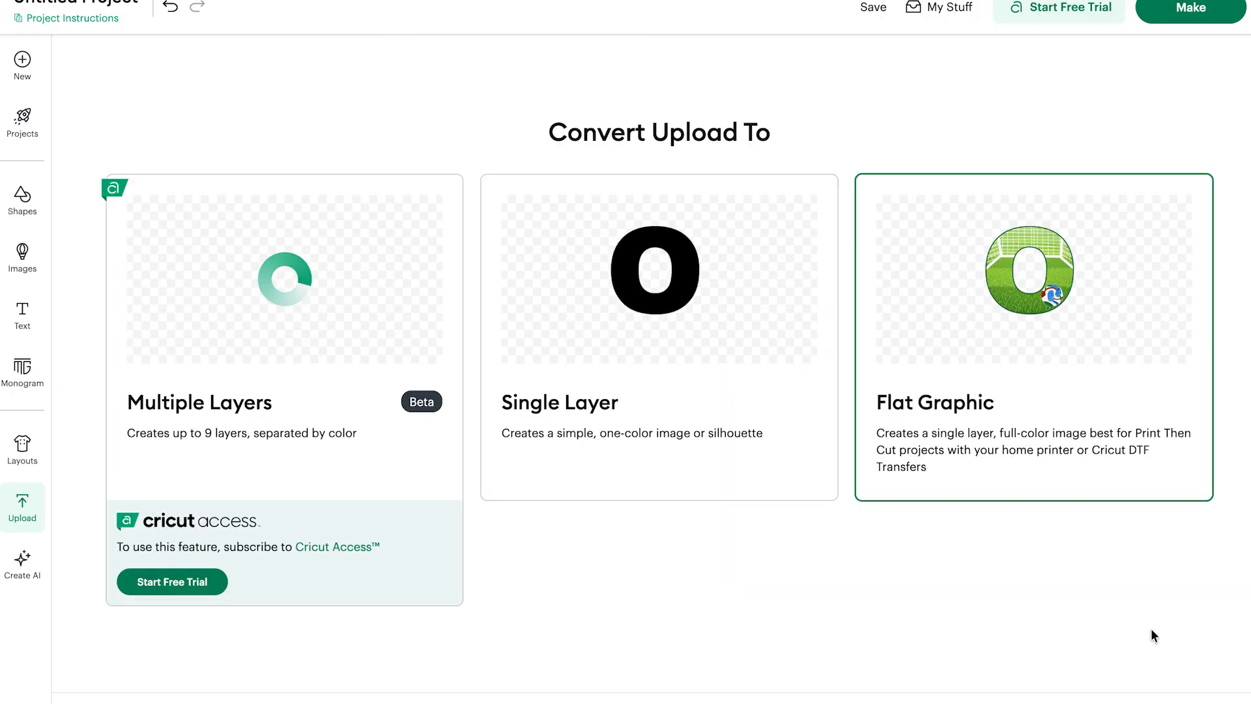
click(1150, 628)
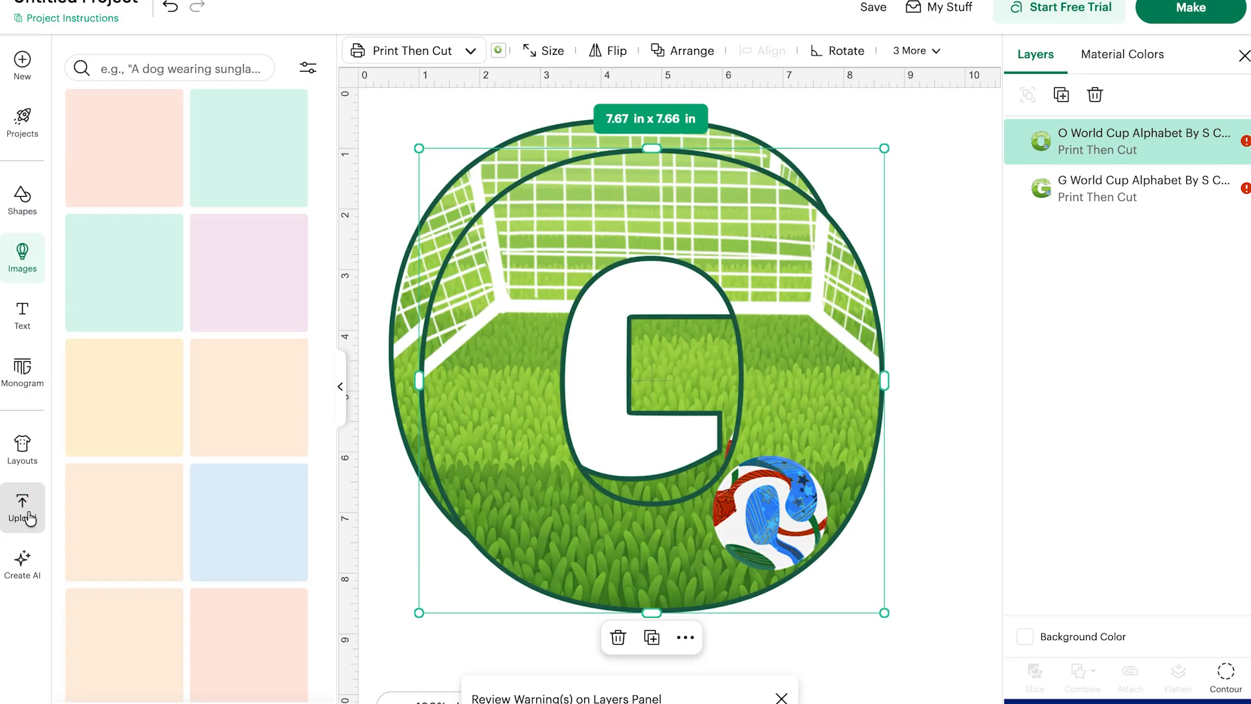
Upload the A World Cup Alphabet PNG as a flat graphic and add it to the canvas.
click(23, 514)
click(161, 253)
click(641, 433)
scroll(761, 404, up, 5)
click(656, 280)
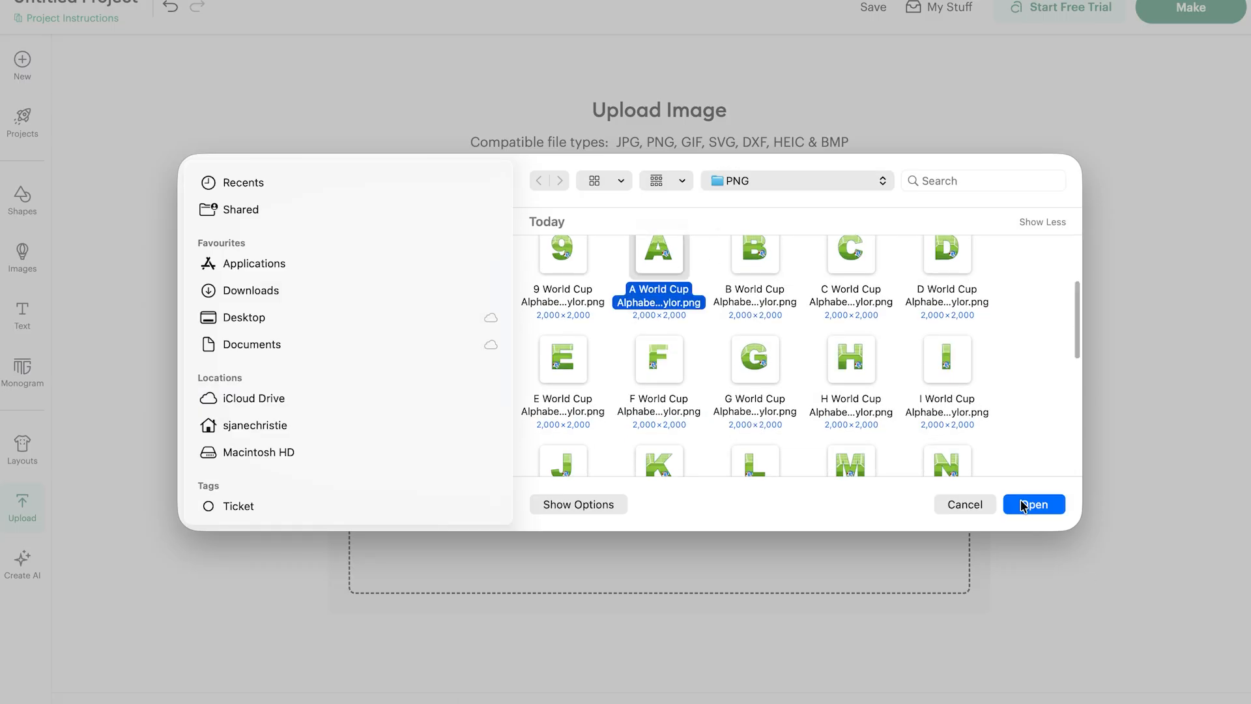
click(1031, 505)
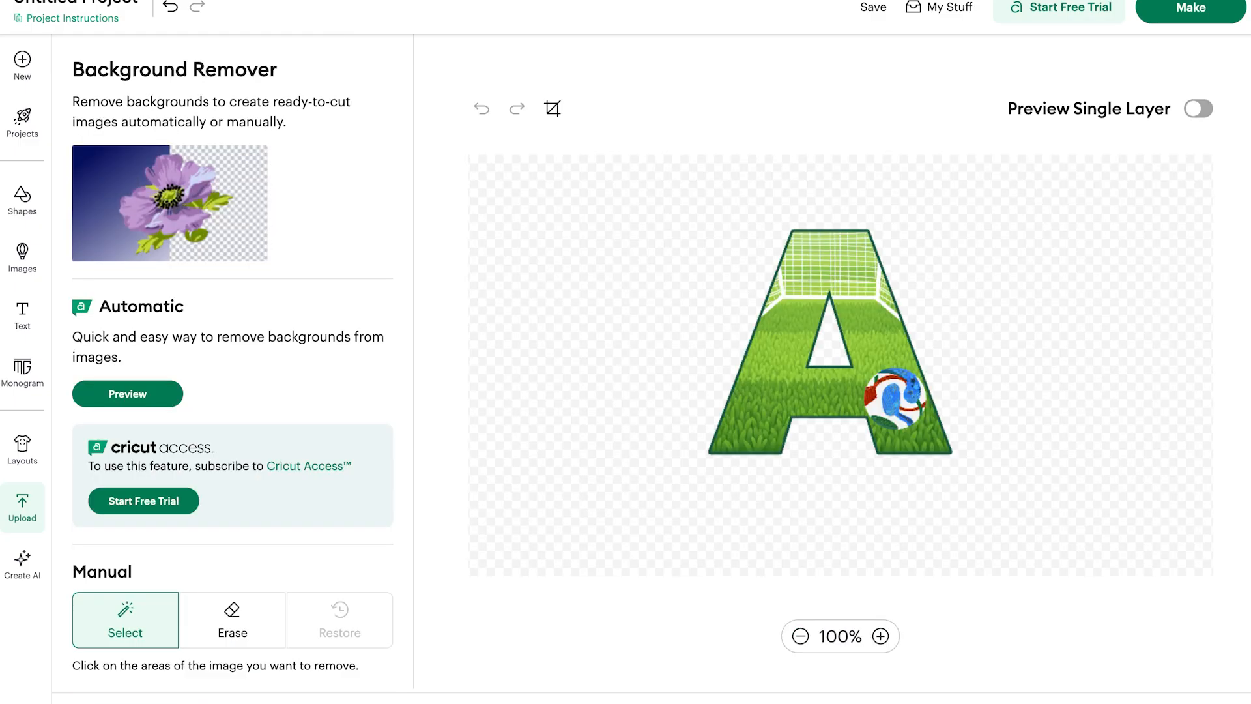
click(977, 358)
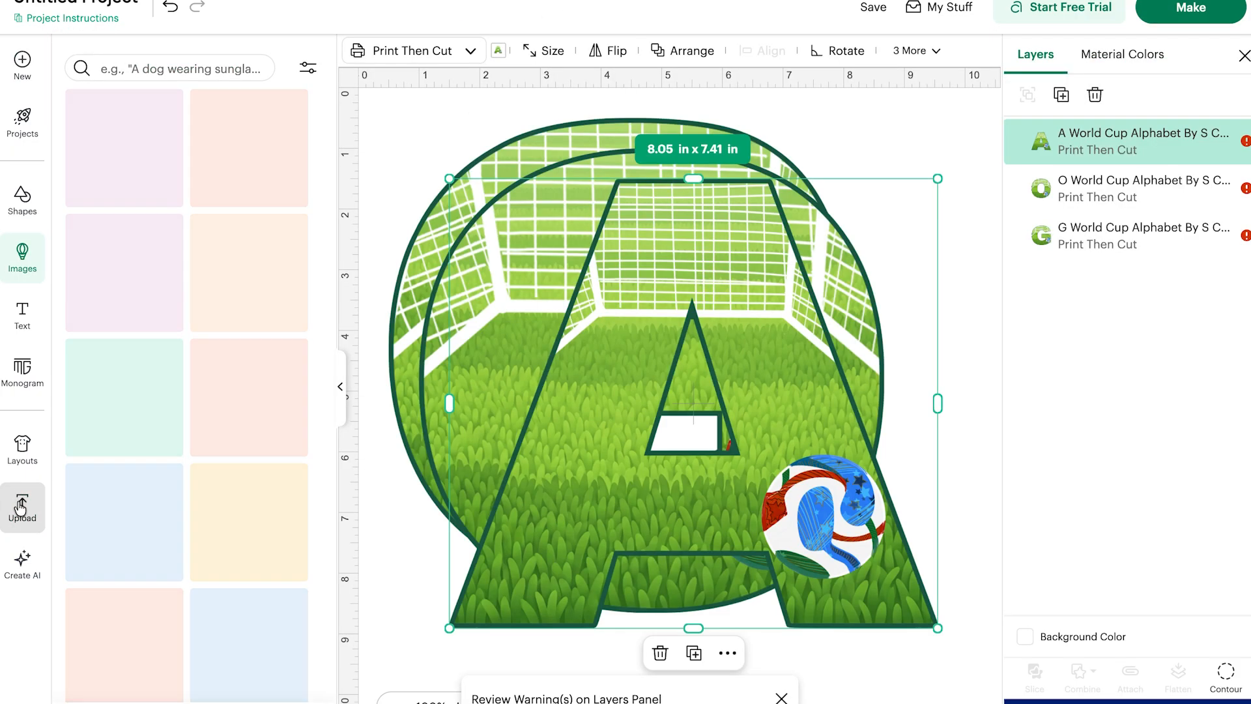
click(163, 247)
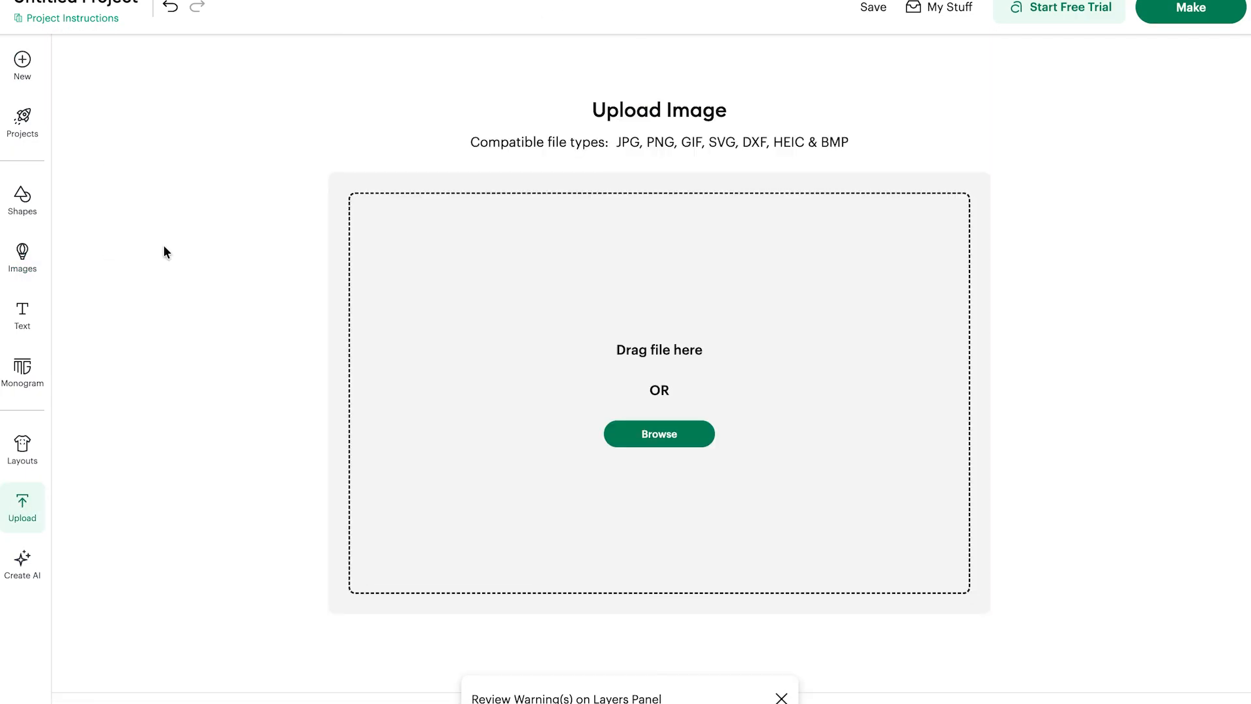
Upload the L World Cup Alphabet PNG as a flat graphic and add it to the canvas.
click(713, 491)
scroll(794, 419, down, 5)
click(758, 304)
click(1031, 506)
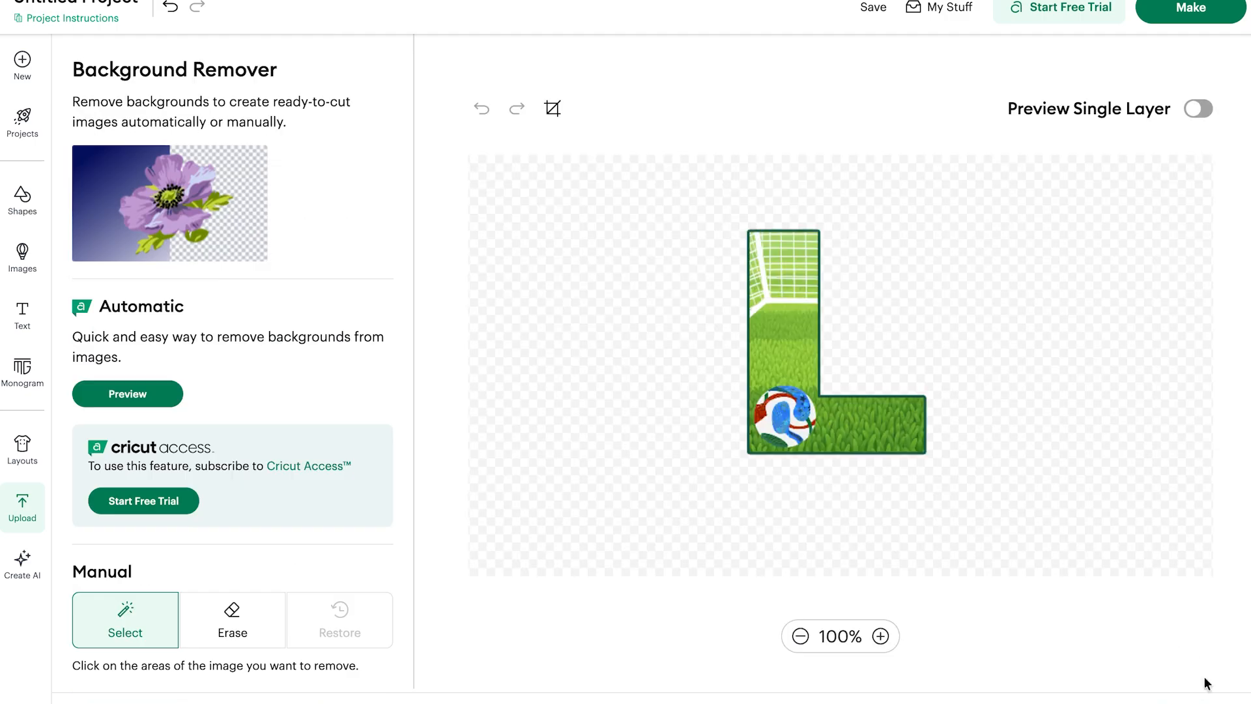
click(1197, 699)
click(999, 318)
click(1192, 700)
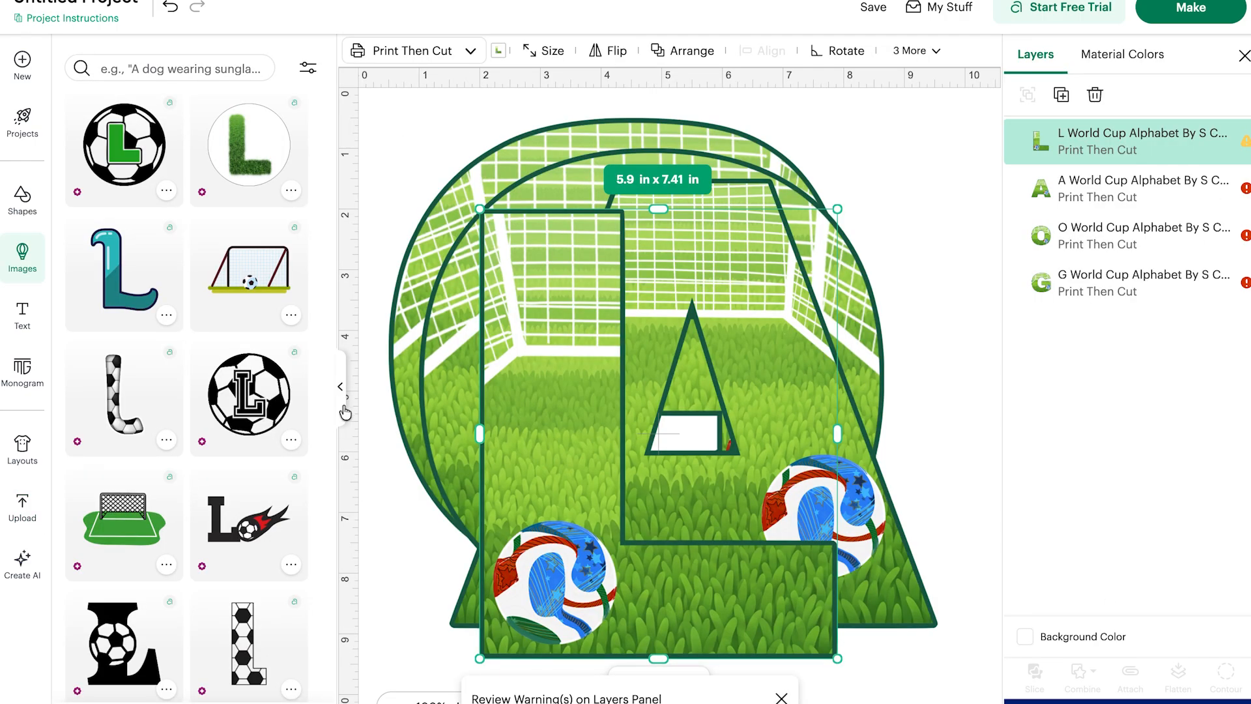
Select all four letters and move them to the right side of the canvas.
click(340, 391)
drag(774, 572, 173, 96)
drag(171, 262, 659, 262)
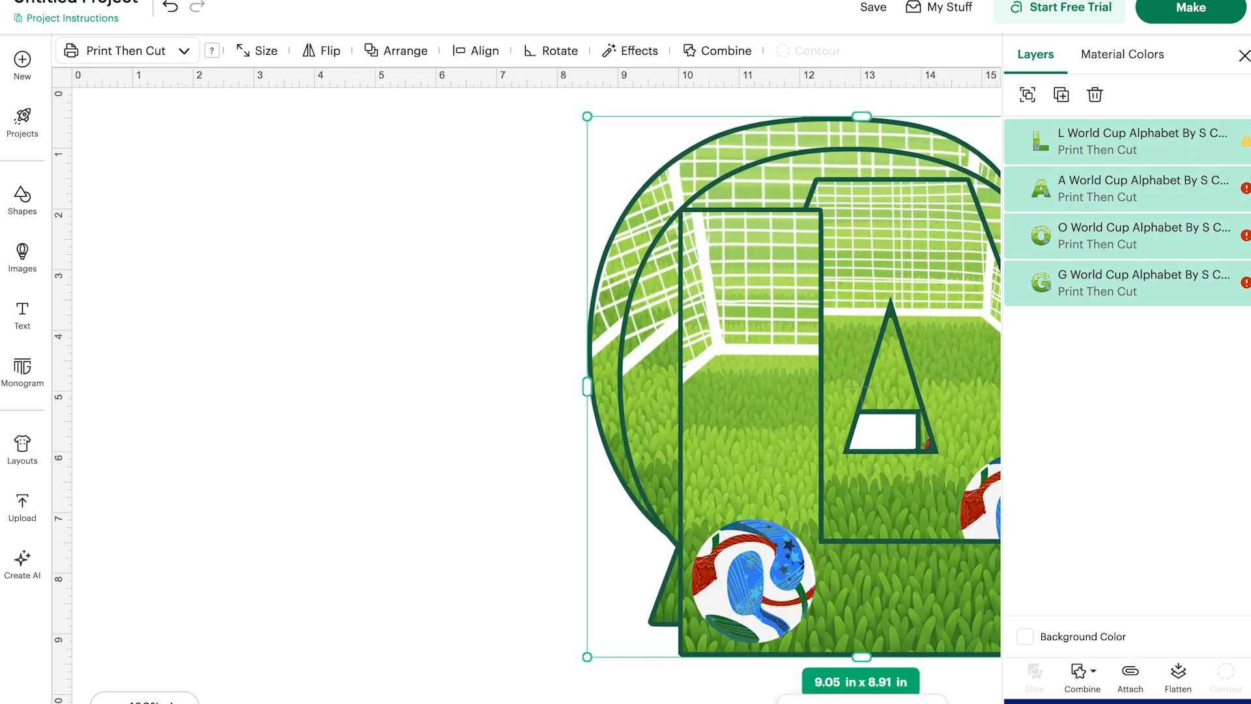
Insert a square and a triangle from the basic shapes.
click(22, 198)
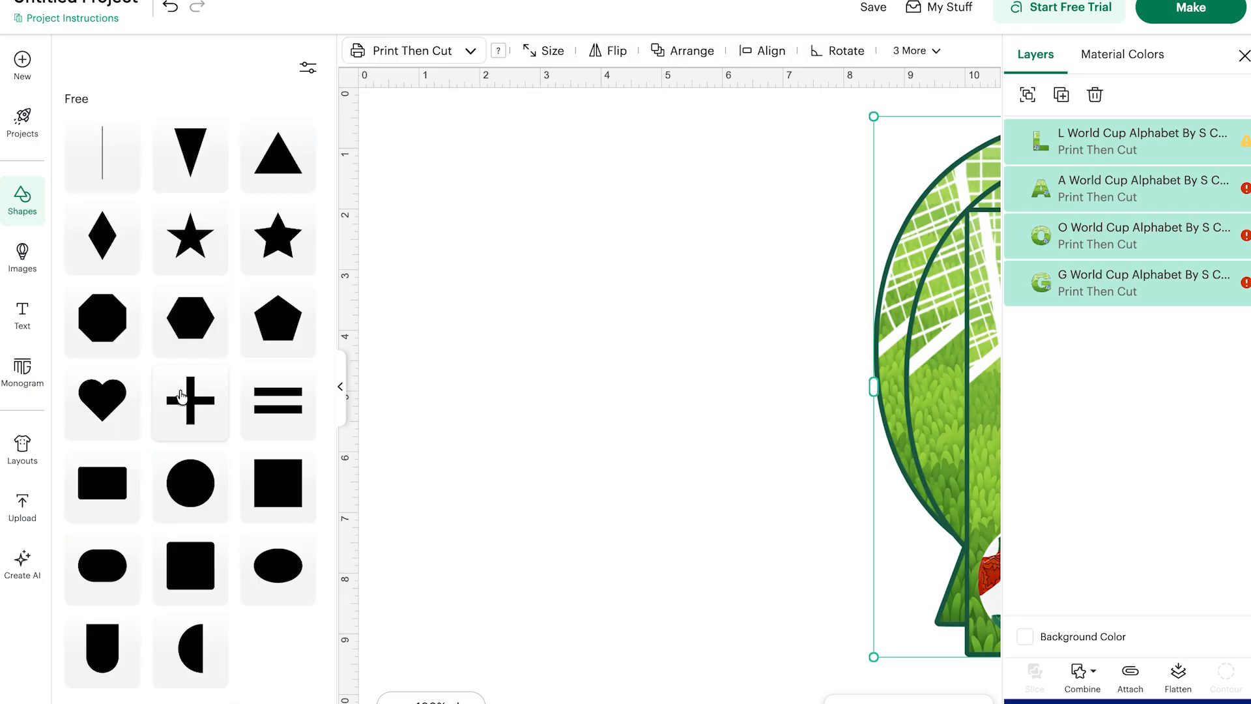
click(267, 484)
click(258, 166)
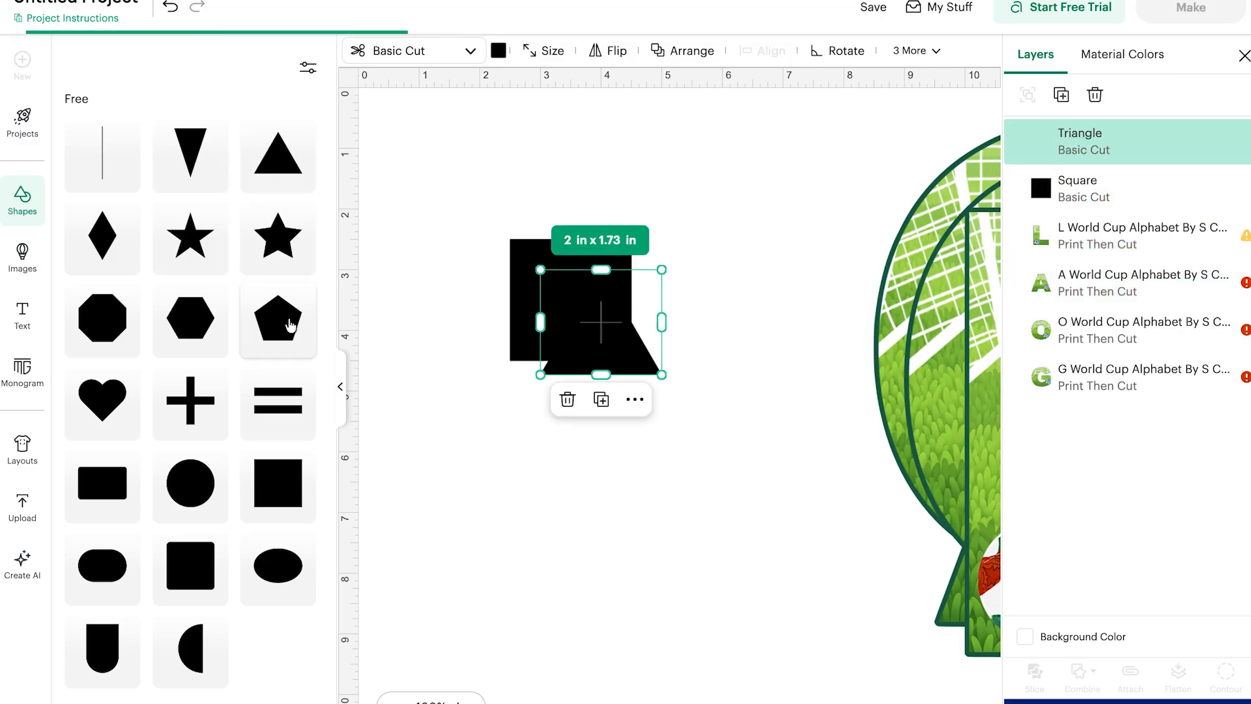
click(344, 389)
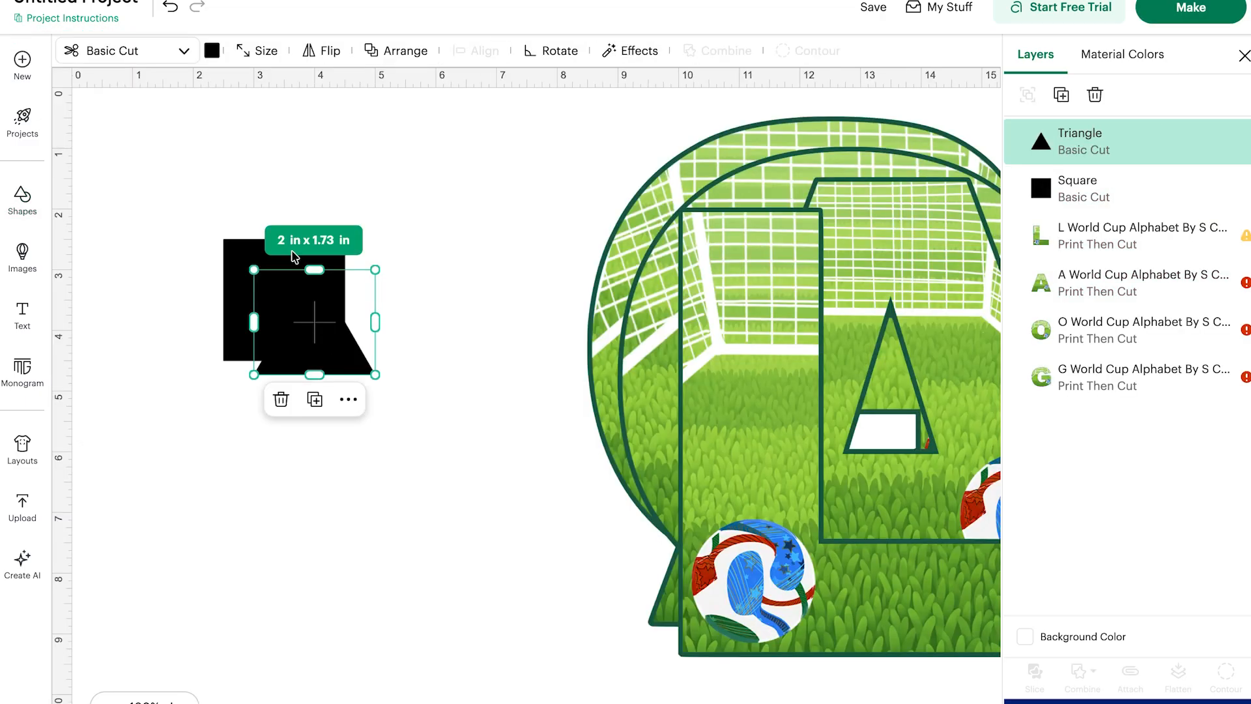
Place the square above and rotate the triangle to point downward beneath it, forming a pennant outline.
click(245, 249)
drag(244, 249, 280, 124)
click(310, 330)
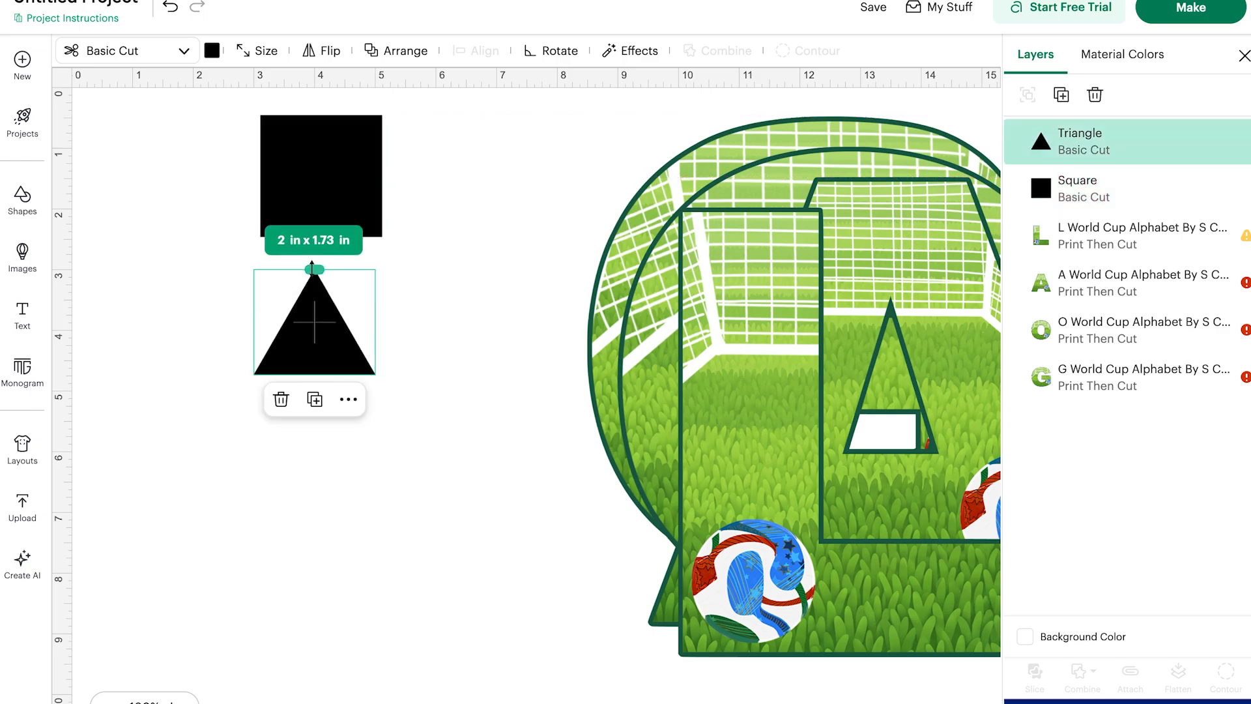
mouse_move(312, 267)
mouse_down()
mouse_move(314, 501)
mouse_move(293, 259)
mouse_move(319, 261)
mouse_up()
click(207, 329)
click(142, 157)
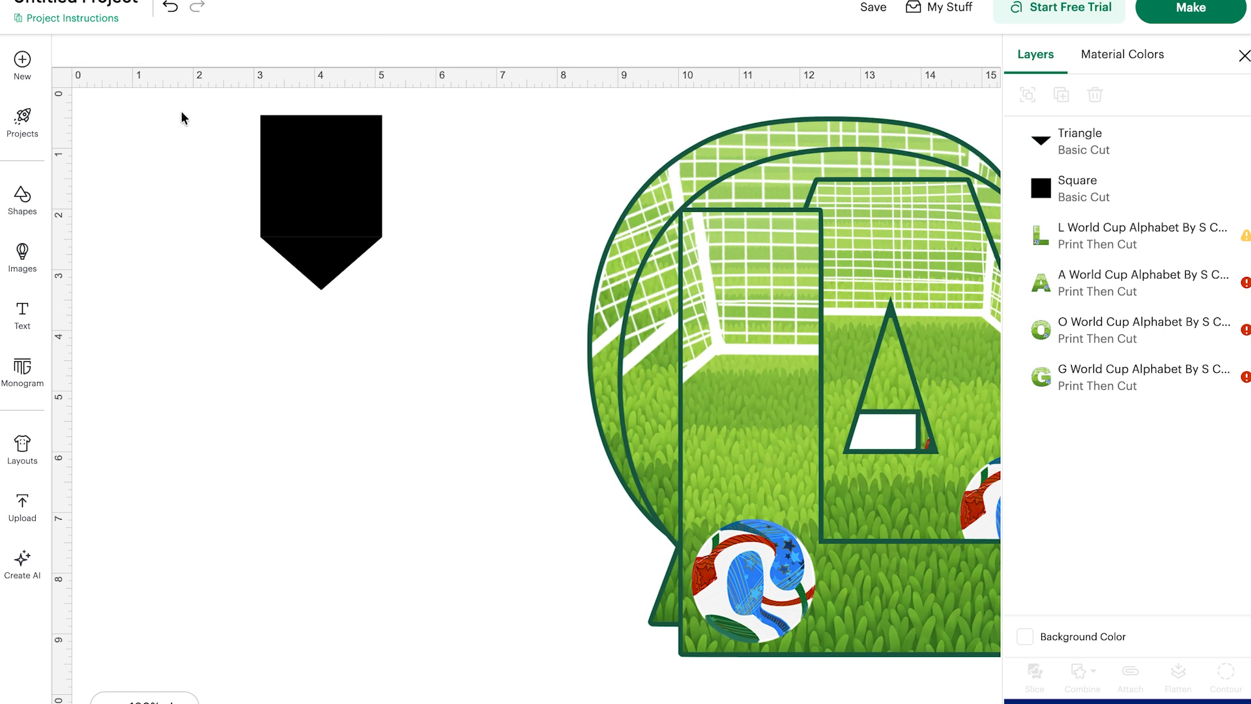
drag(267, 156, 284, 160)
Select the square and triangle together and weld them into one shape.
click(135, 148)
drag(183, 118, 479, 363)
scroll(479, 363, up, 2)
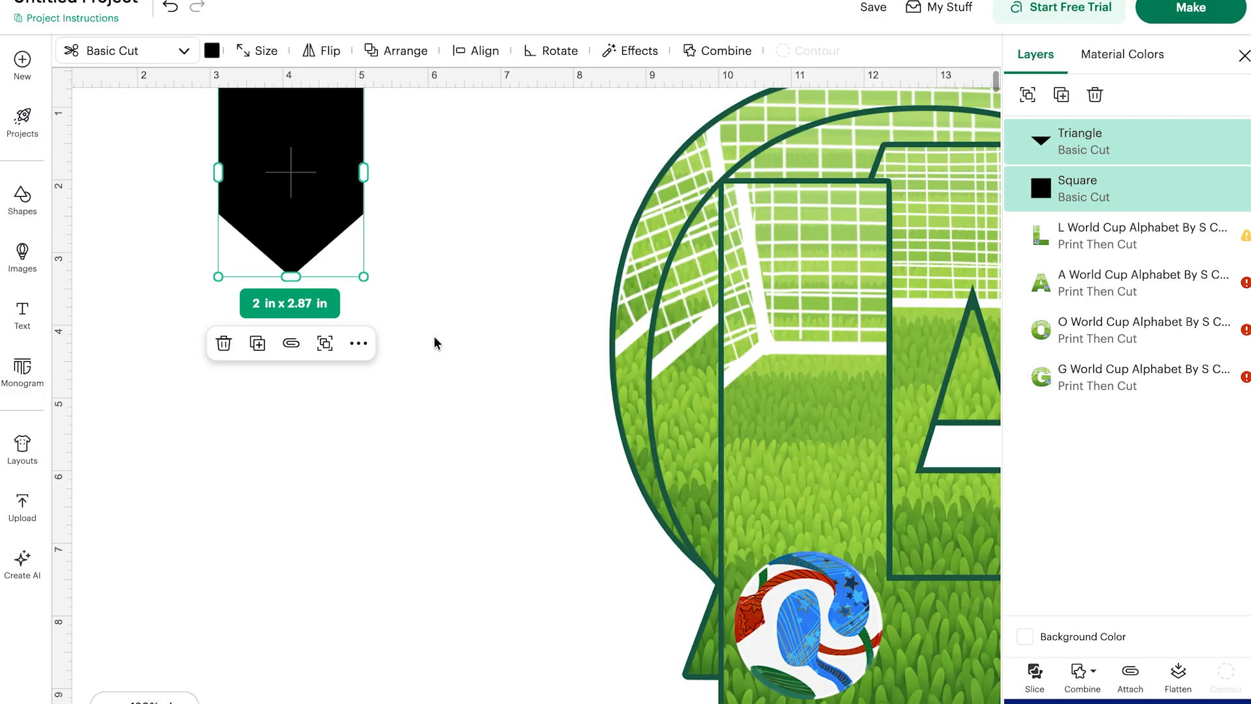
scroll(434, 343, up, 1)
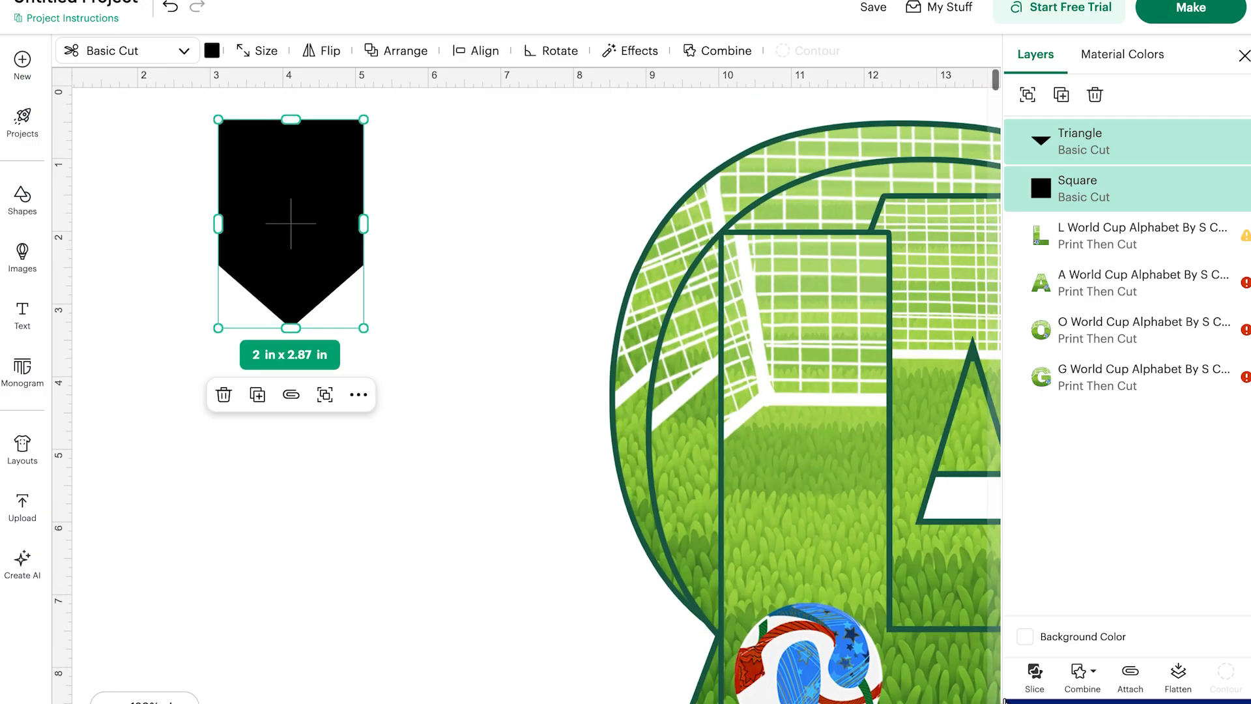
click(1082, 672)
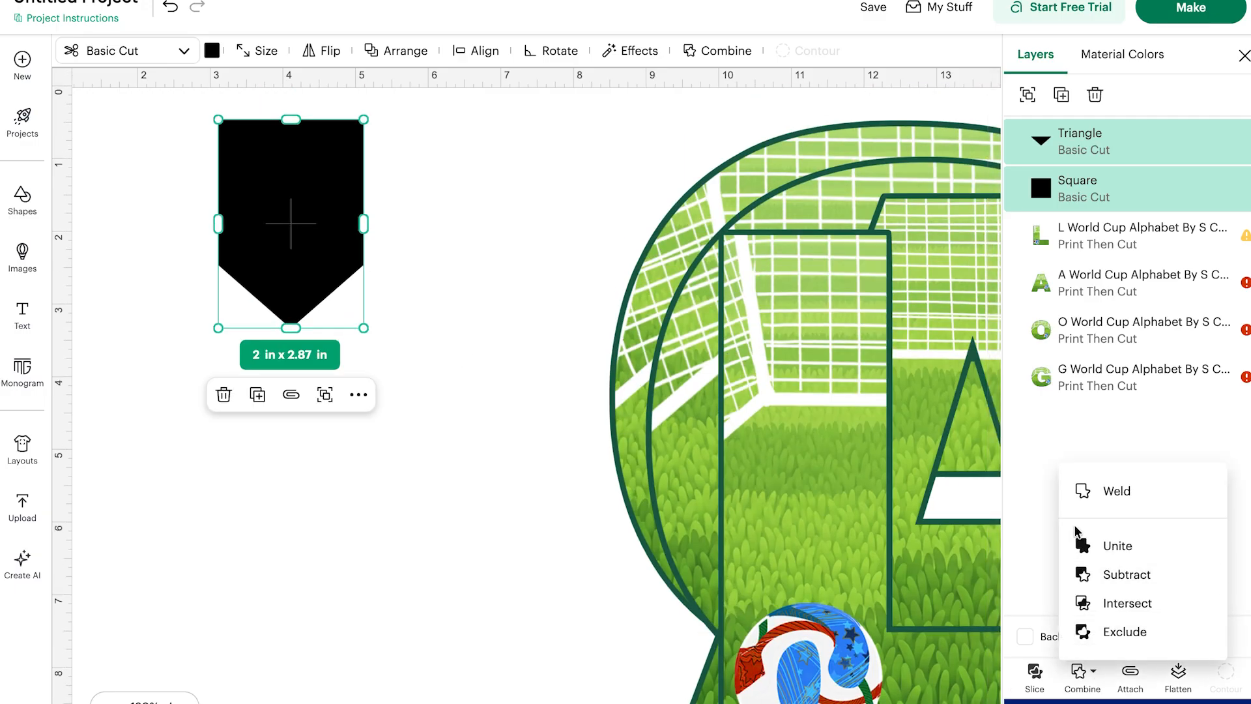
click(1080, 493)
click(384, 632)
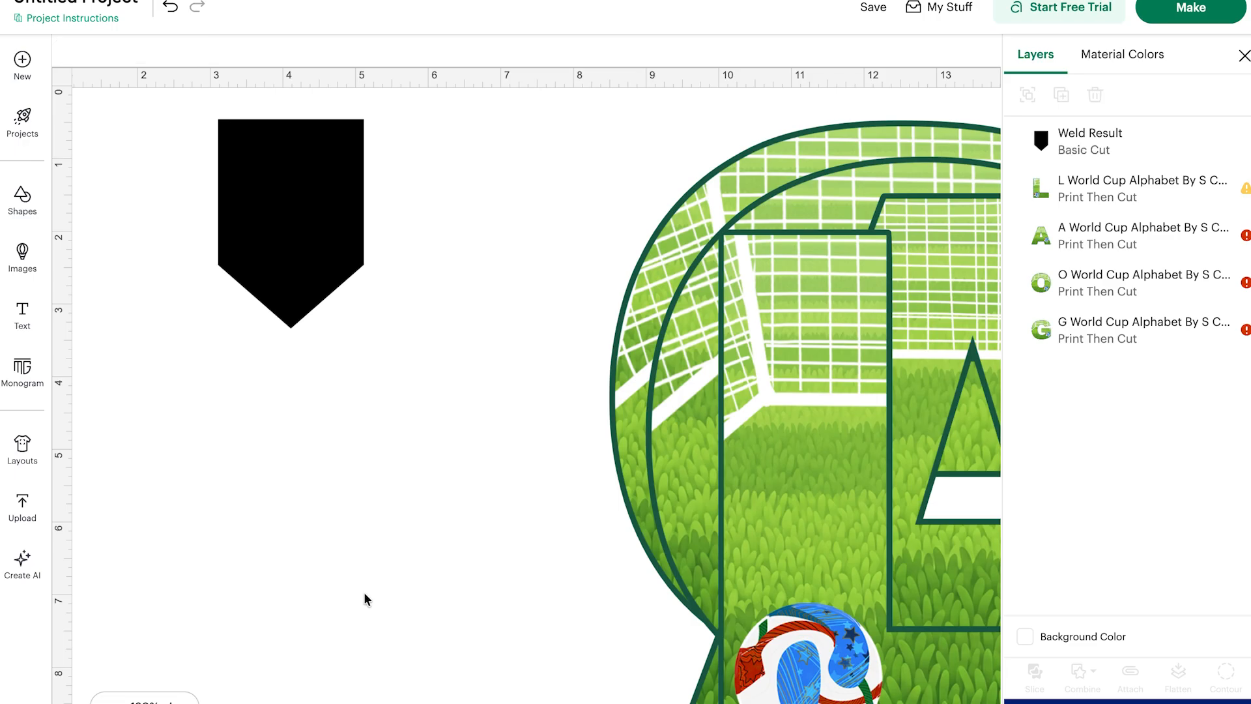
Move the welded pennant and resize it to about 2.45 x 2.5 in.
drag(298, 159, 349, 274)
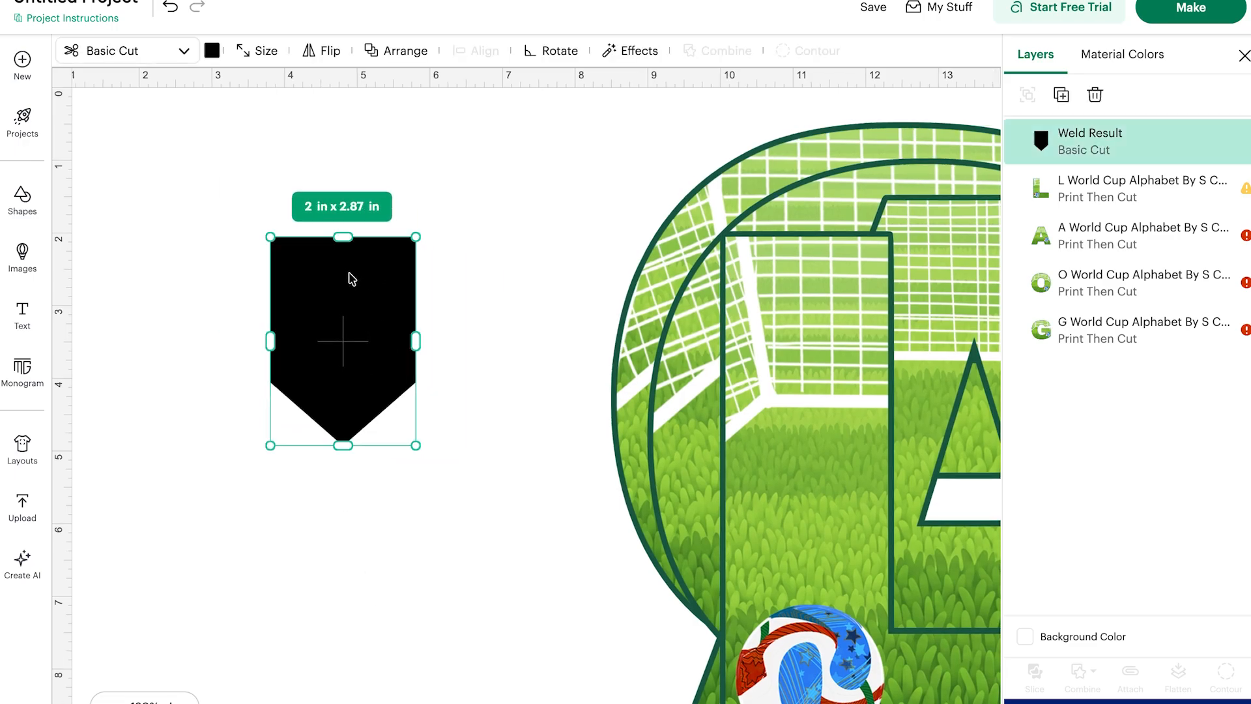
drag(328, 440, 339, 393)
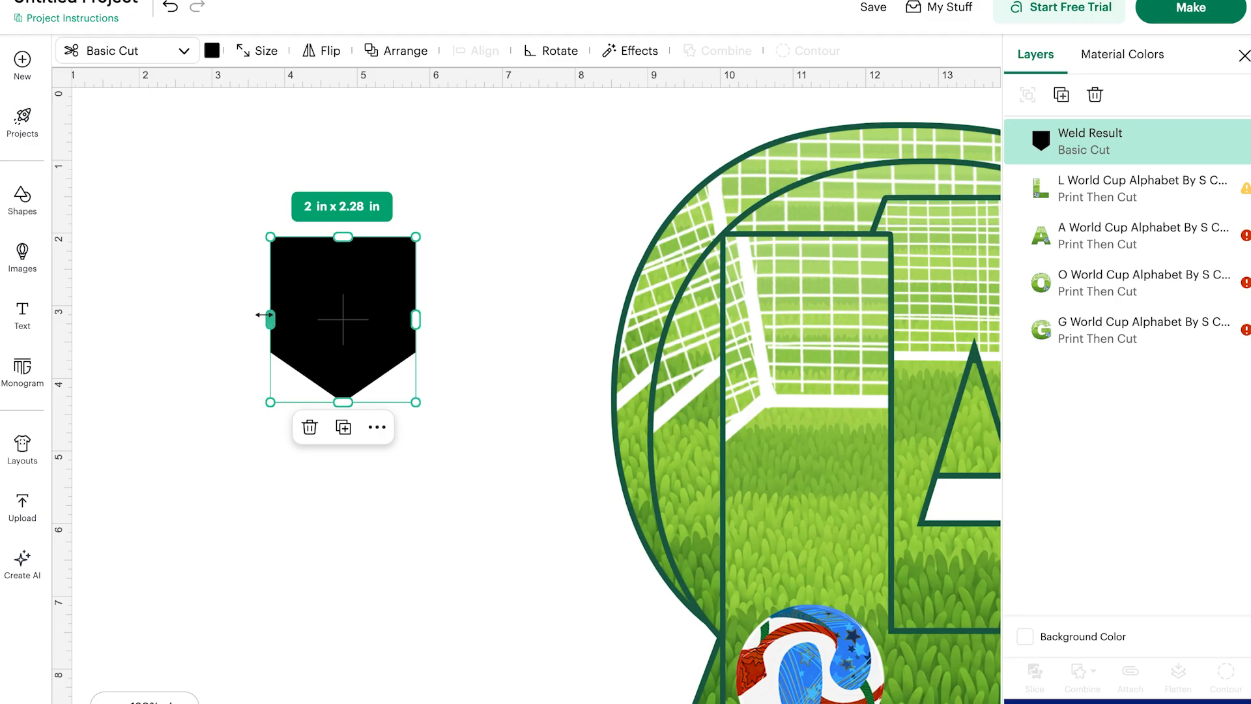
drag(232, 314, 235, 318)
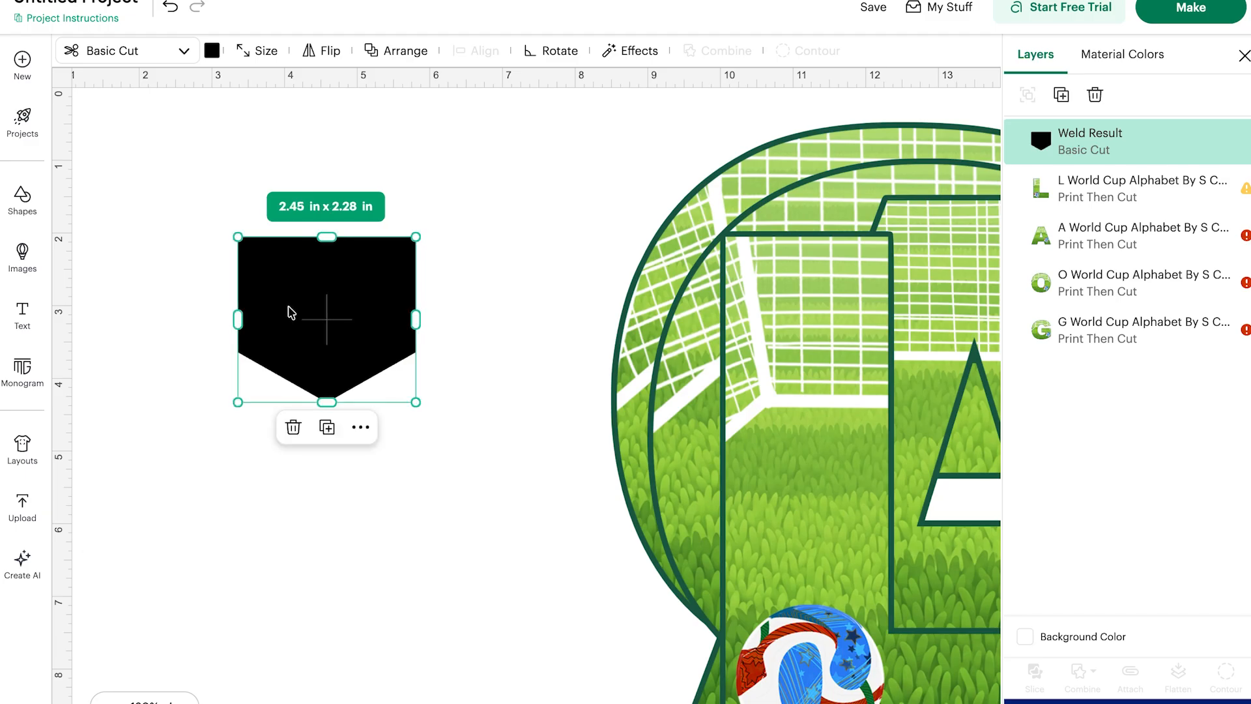
mouse_move(328, 398)
mouse_down()
mouse_move(330, 443)
mouse_move(334, 417)
mouse_up()
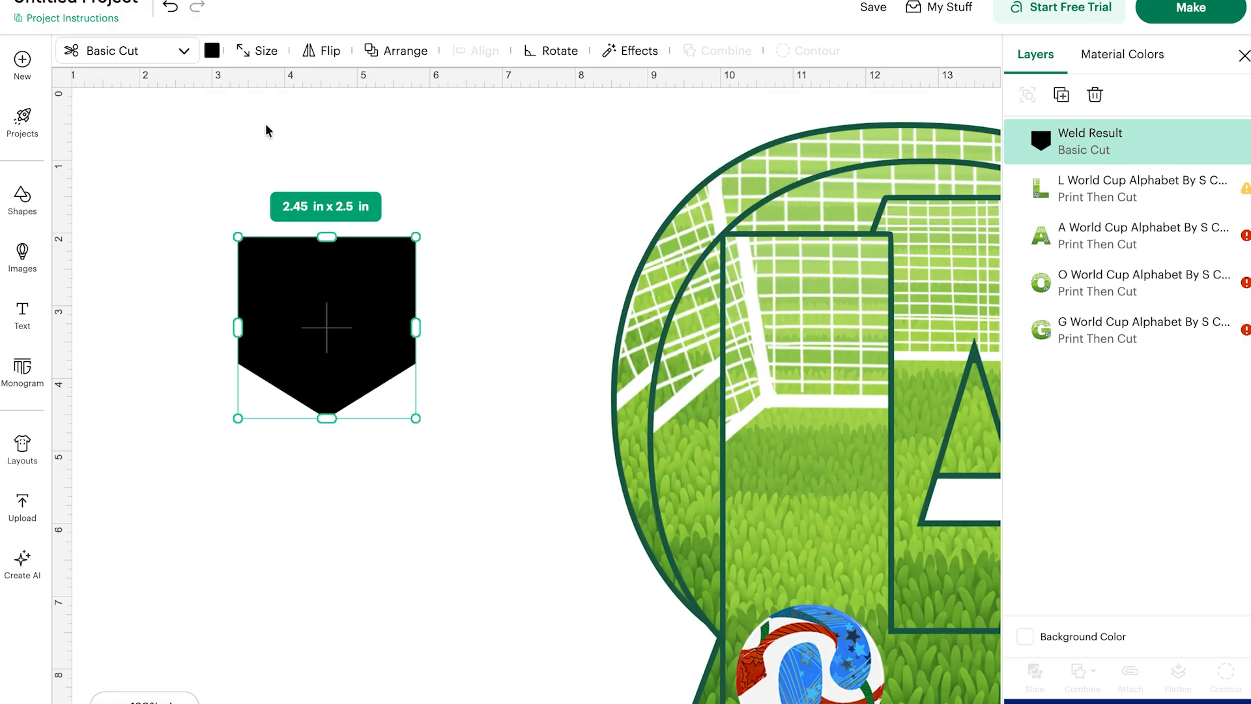
Color the pennant white and set the canvas background color to light gray.
click(212, 51)
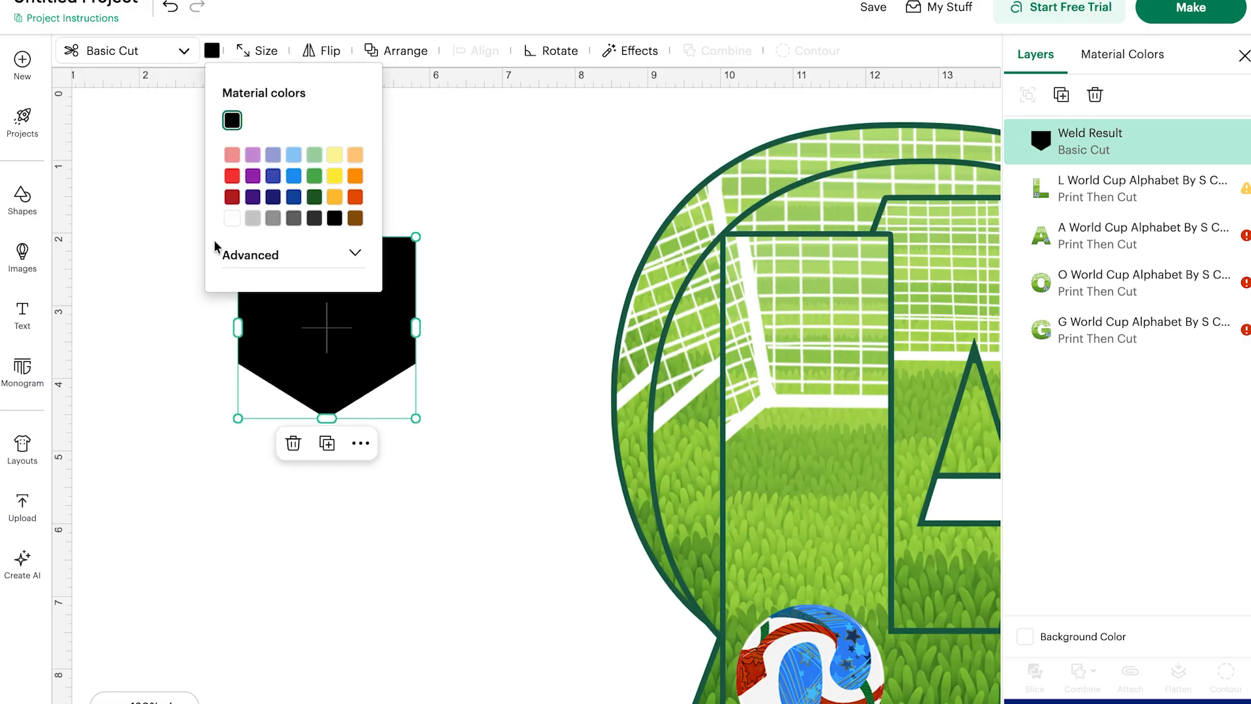
click(232, 218)
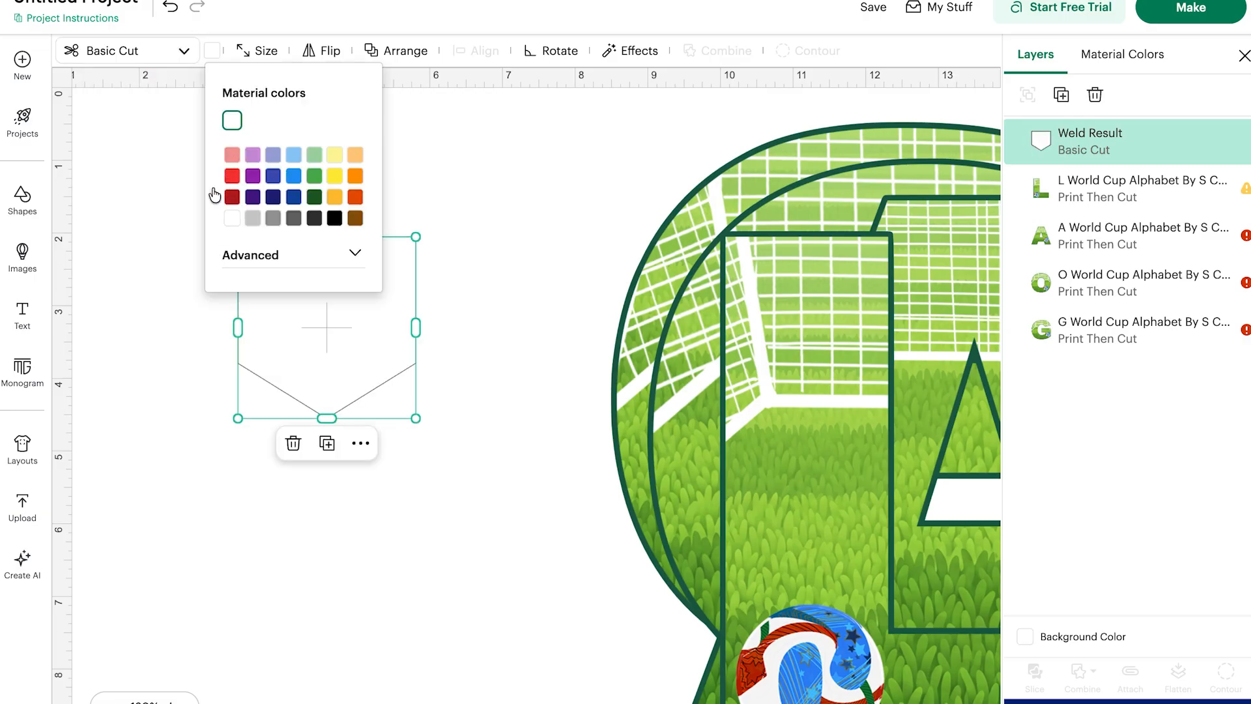
click(1025, 637)
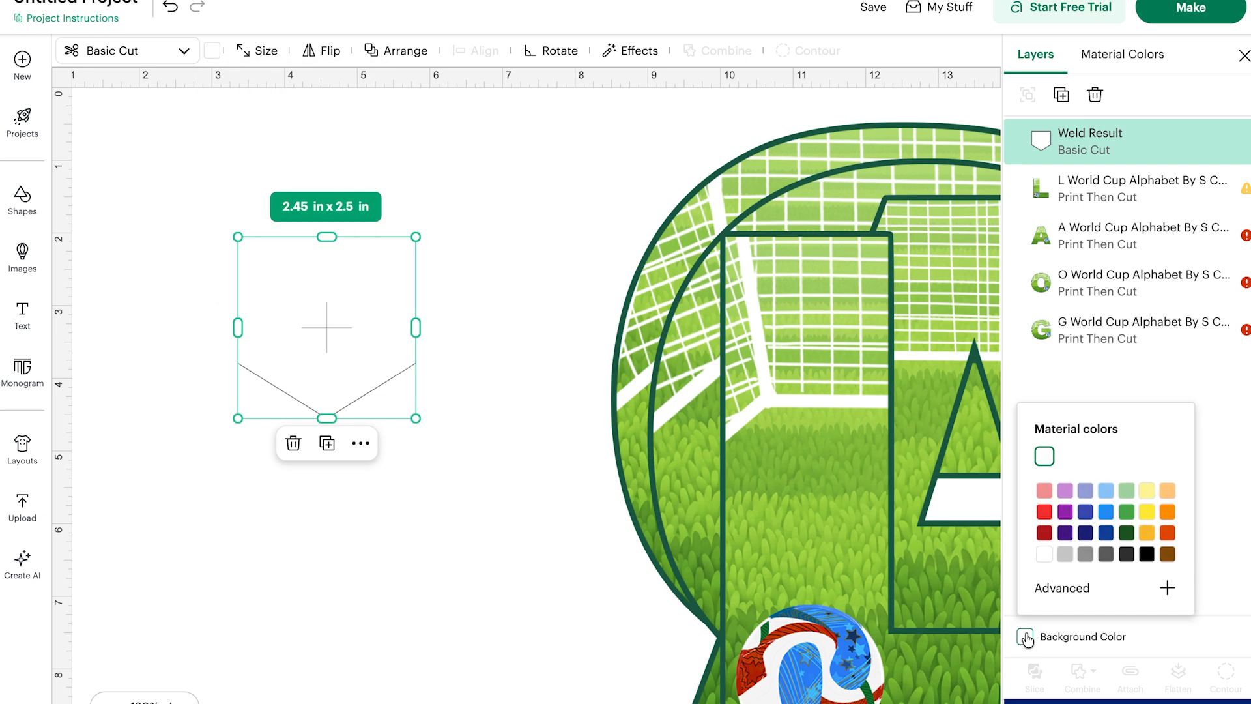
click(1064, 554)
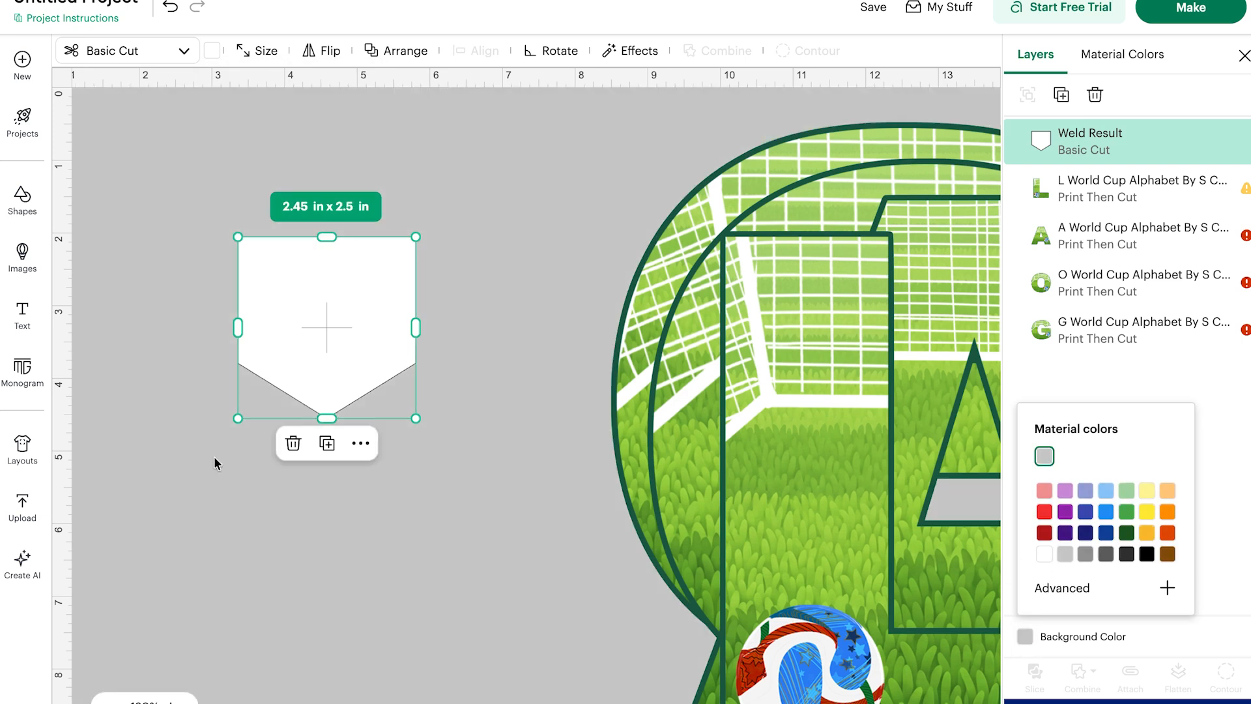
Reposition the pennant and enlarge it to about 3.15 x 3.22 in.
click(298, 576)
drag(371, 272, 330, 187)
drag(373, 330, 424, 385)
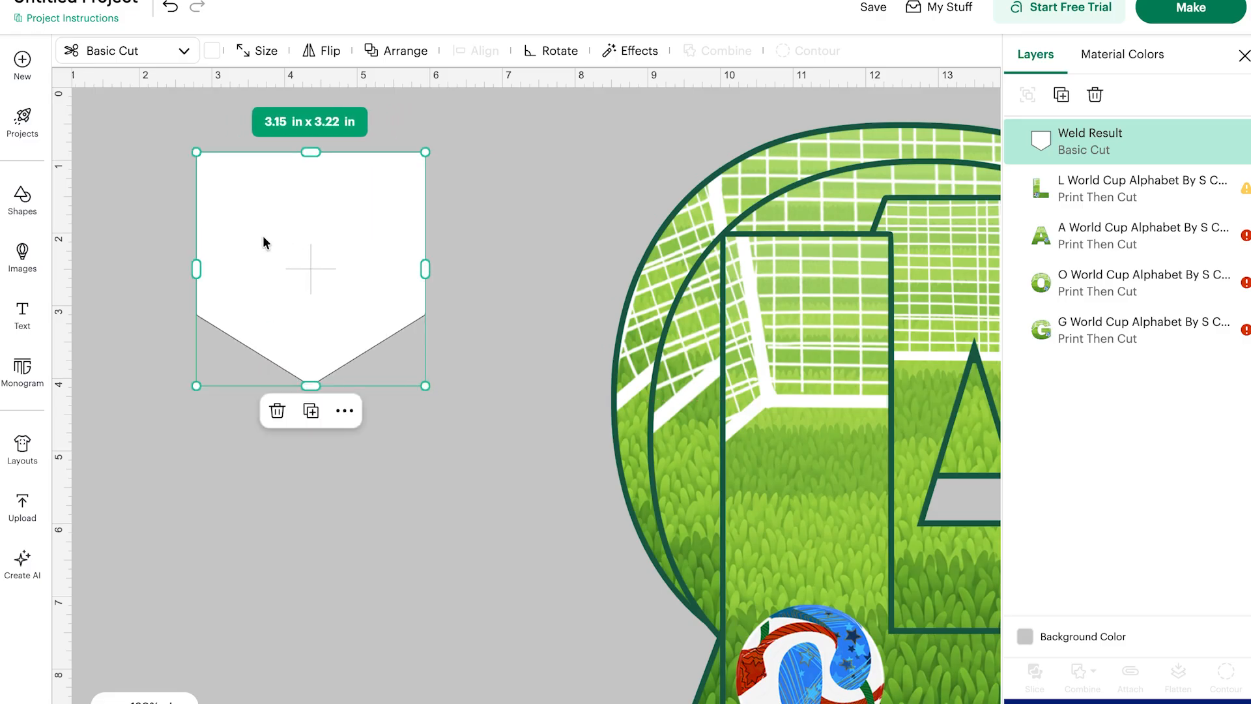
drag(264, 237, 282, 278)
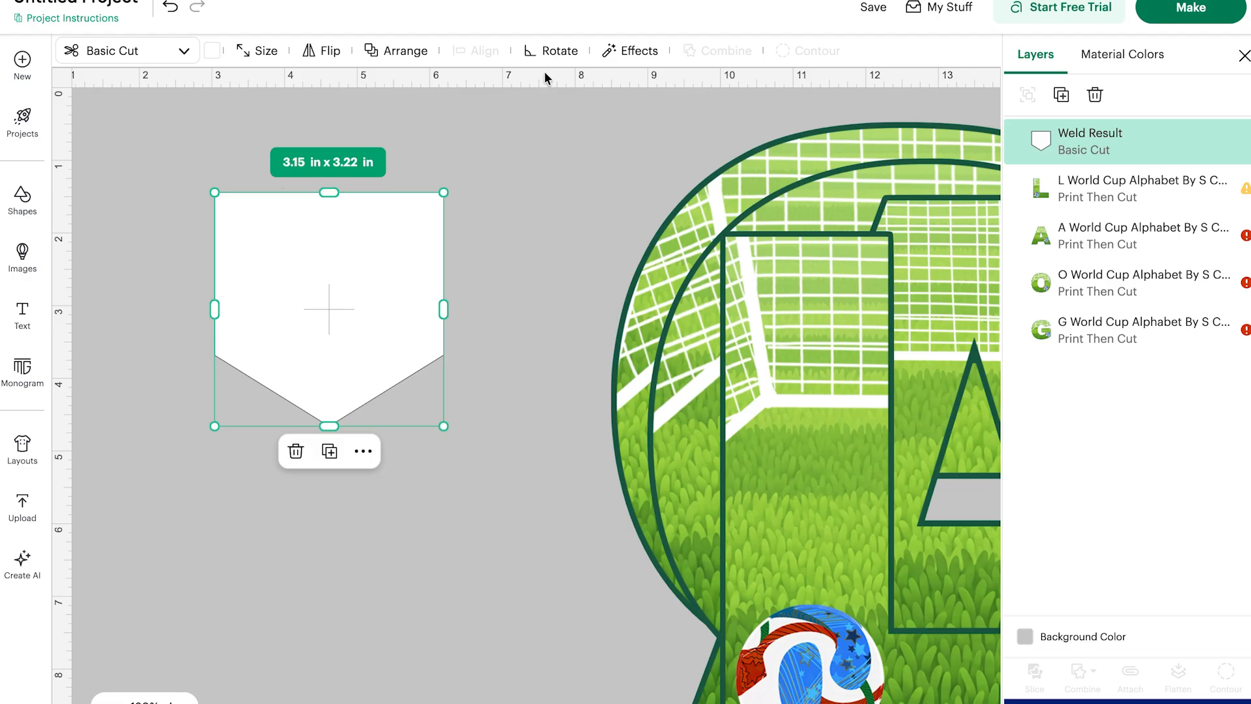
Add a 0.097 in offset with sharp corners around the white pennant.
click(637, 52)
click(606, 110)
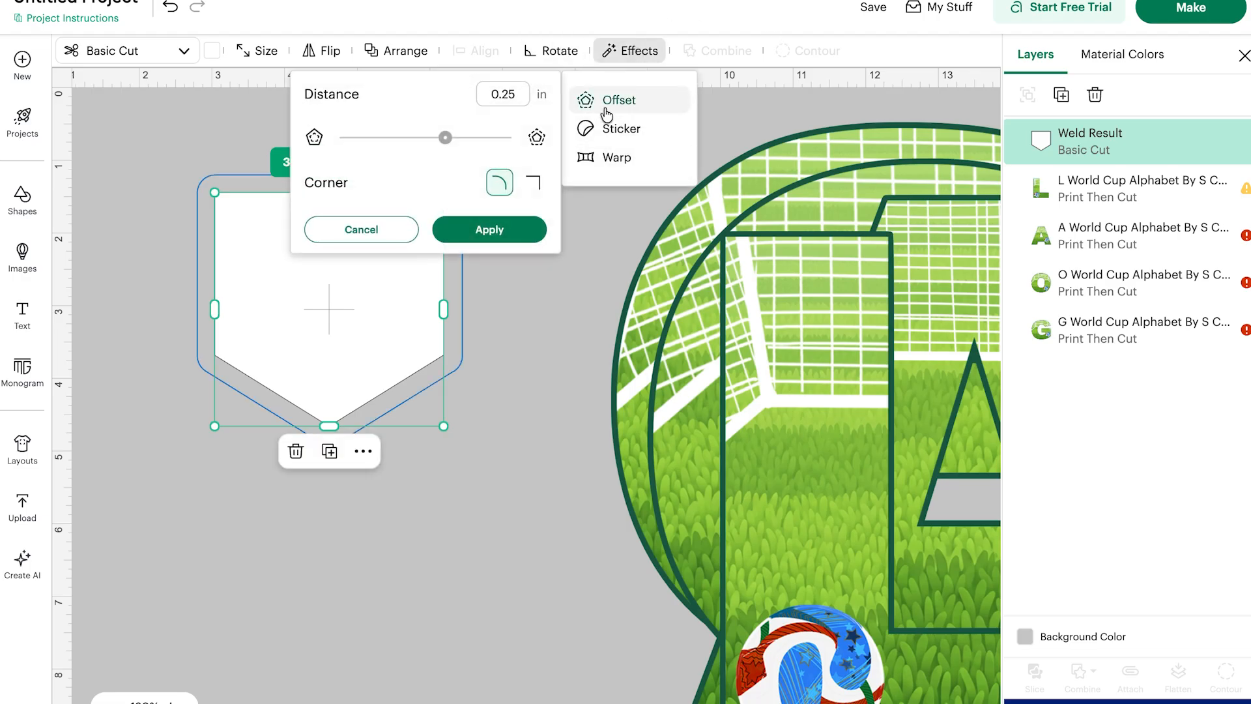
click(535, 186)
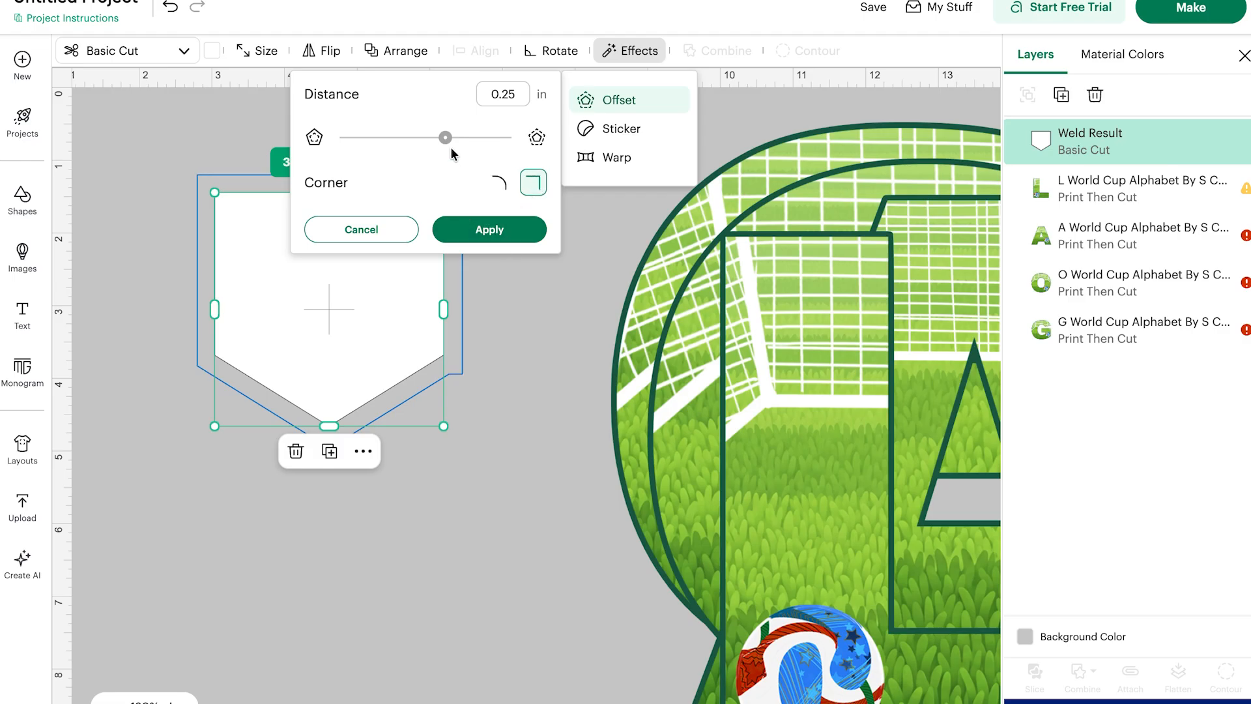
drag(443, 138, 433, 138)
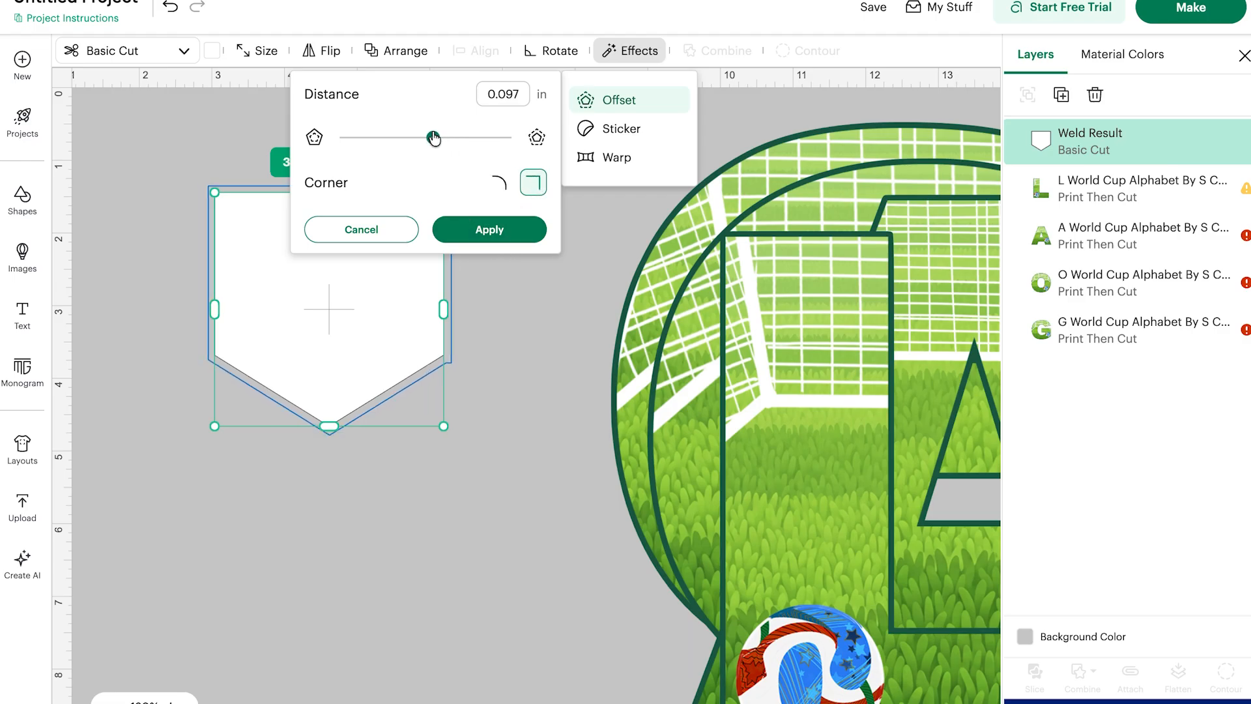
click(488, 230)
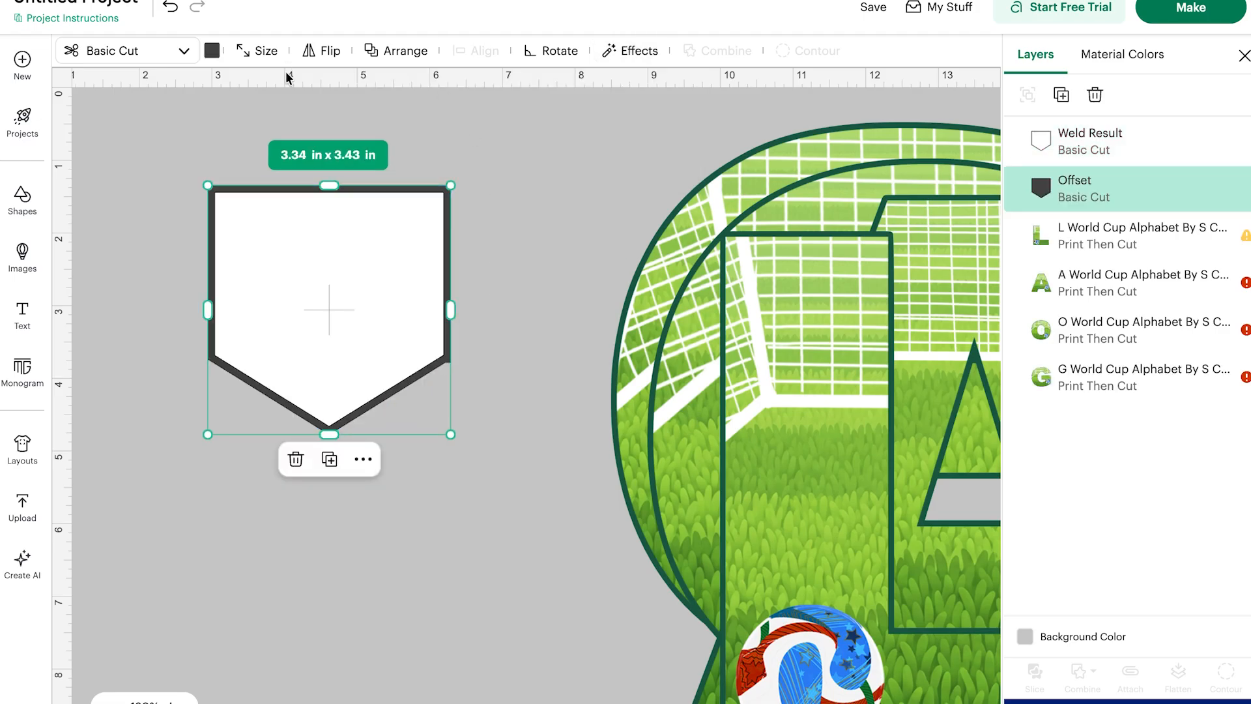
Color the new offset shape red.
click(212, 52)
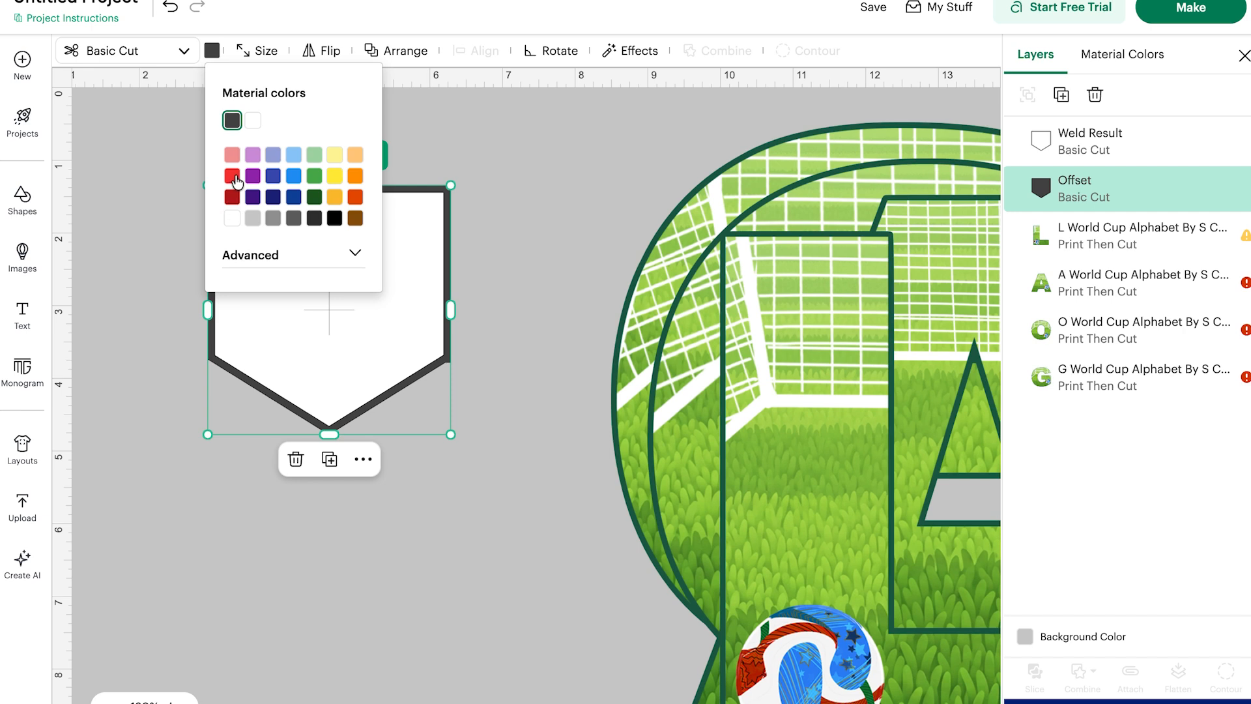
click(232, 177)
click(585, 30)
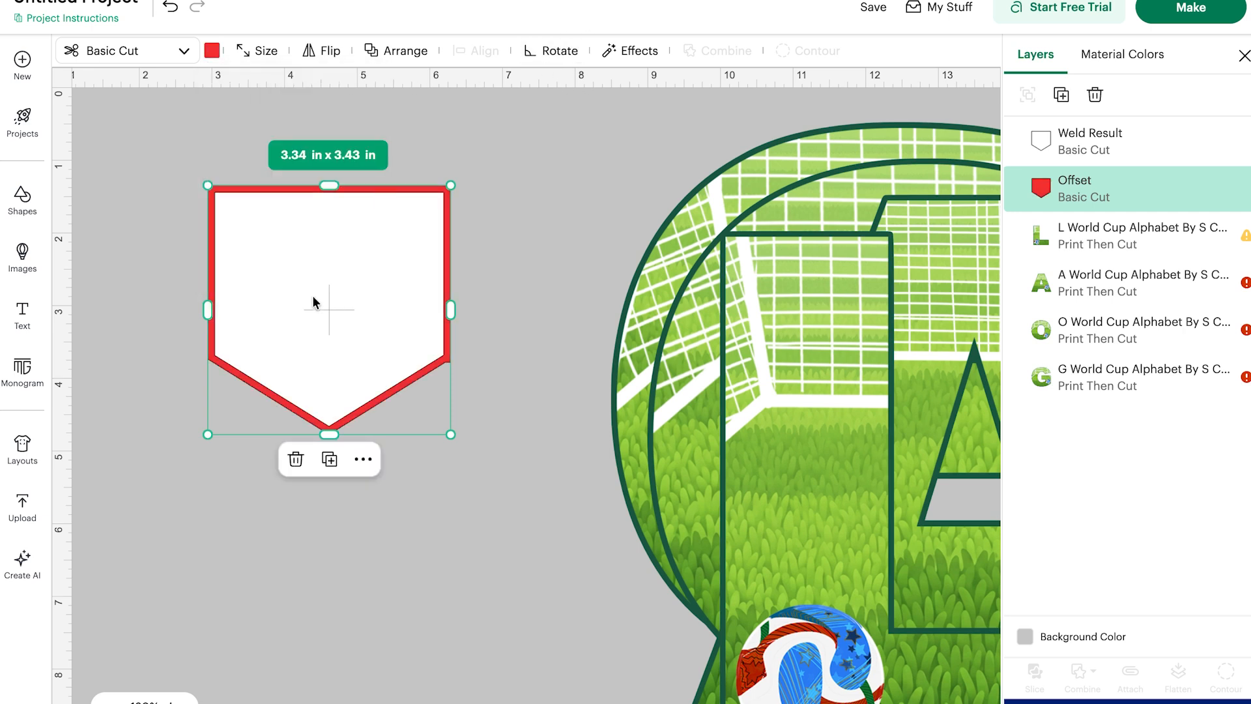
Move the white pennant aside, reposition the red offset, and insert a square shape.
drag(312, 299, 338, 658)
drag(329, 353, 323, 301)
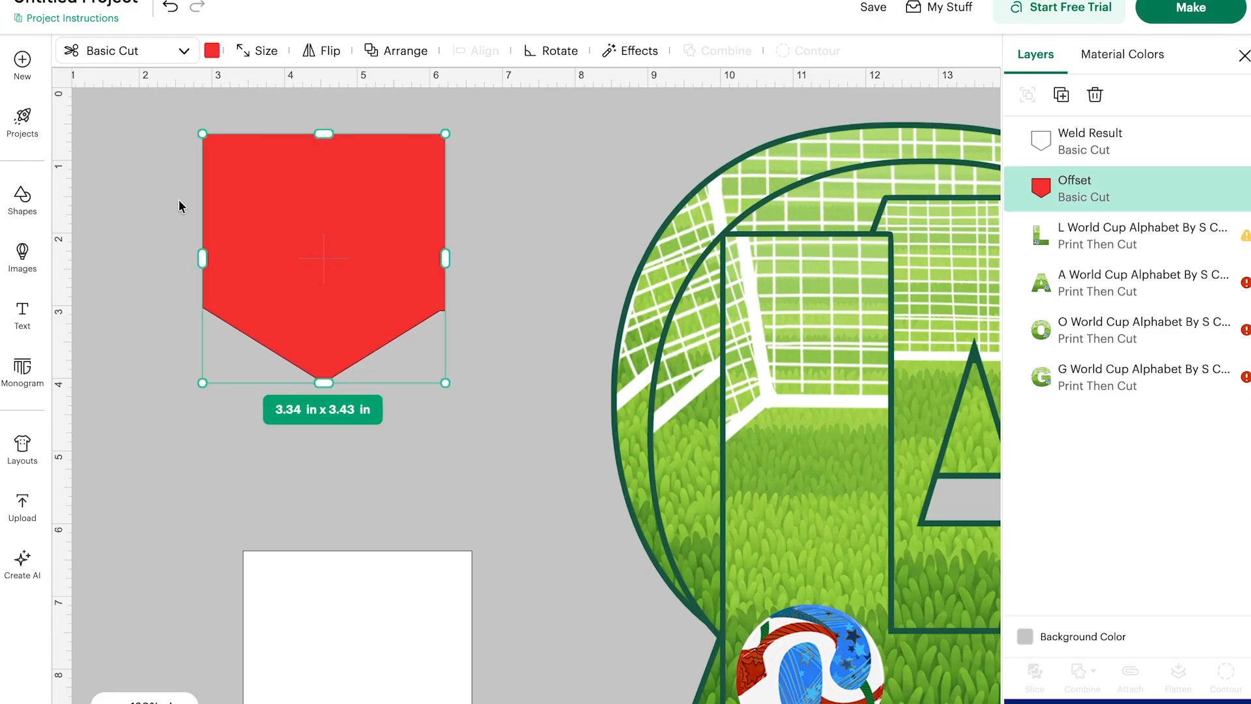
click(22, 204)
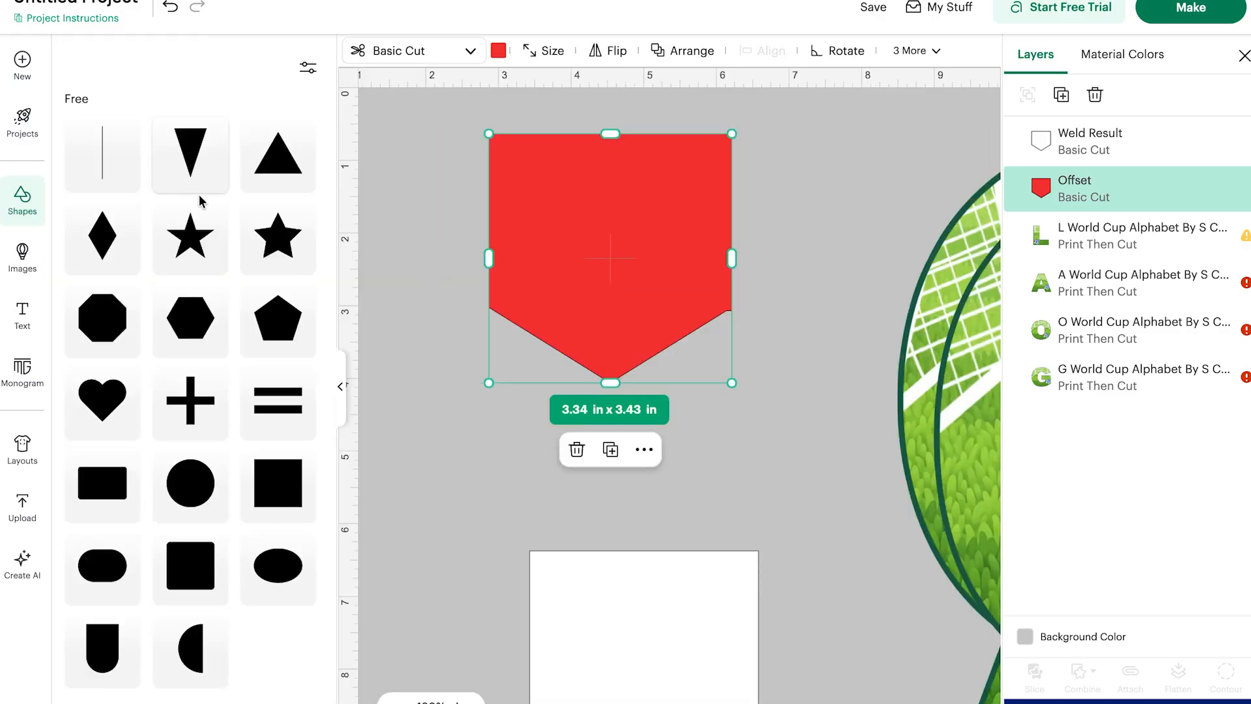
click(262, 486)
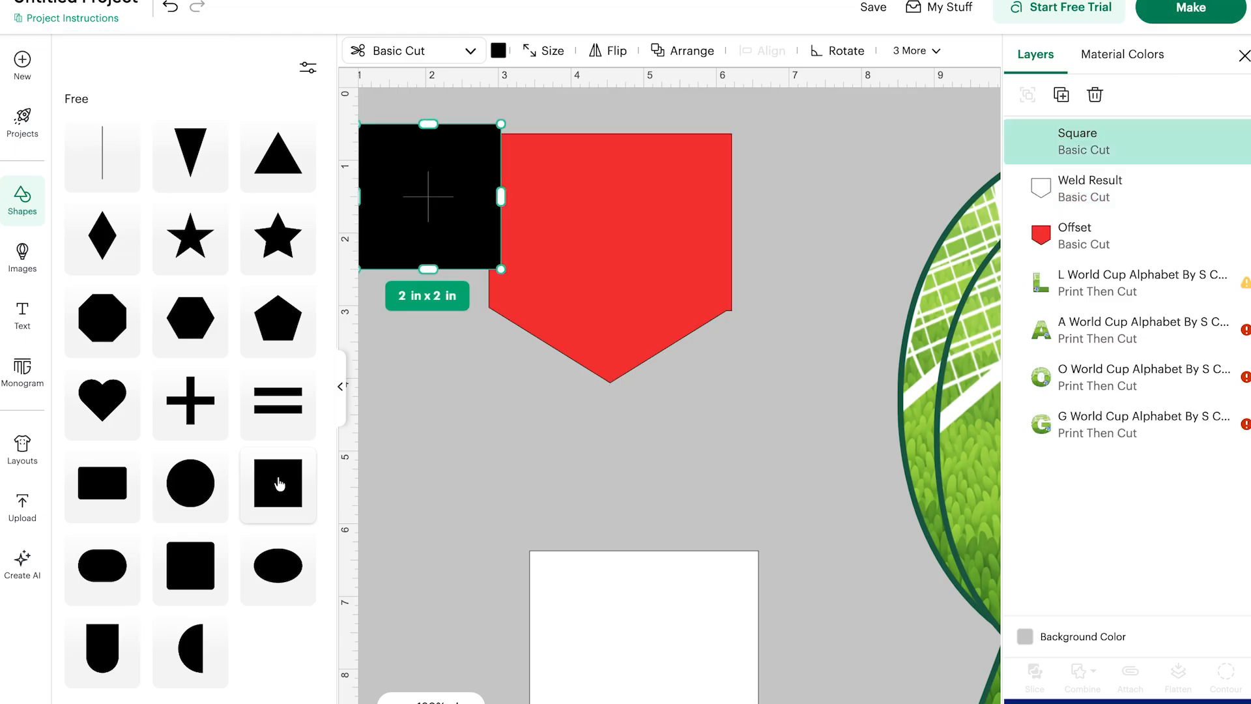
click(342, 391)
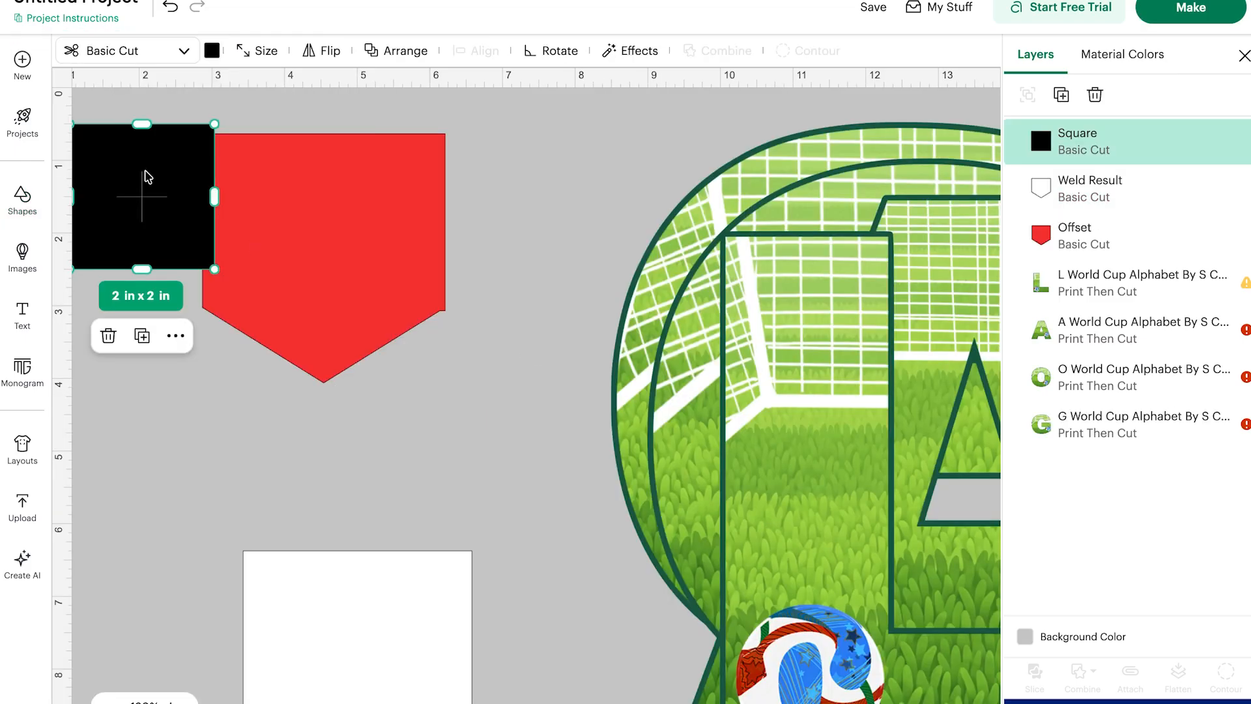
Move the square over the offset's lower point, rotate it and stretch it to about 2.83 x 2 in.
drag(140, 163, 481, 377)
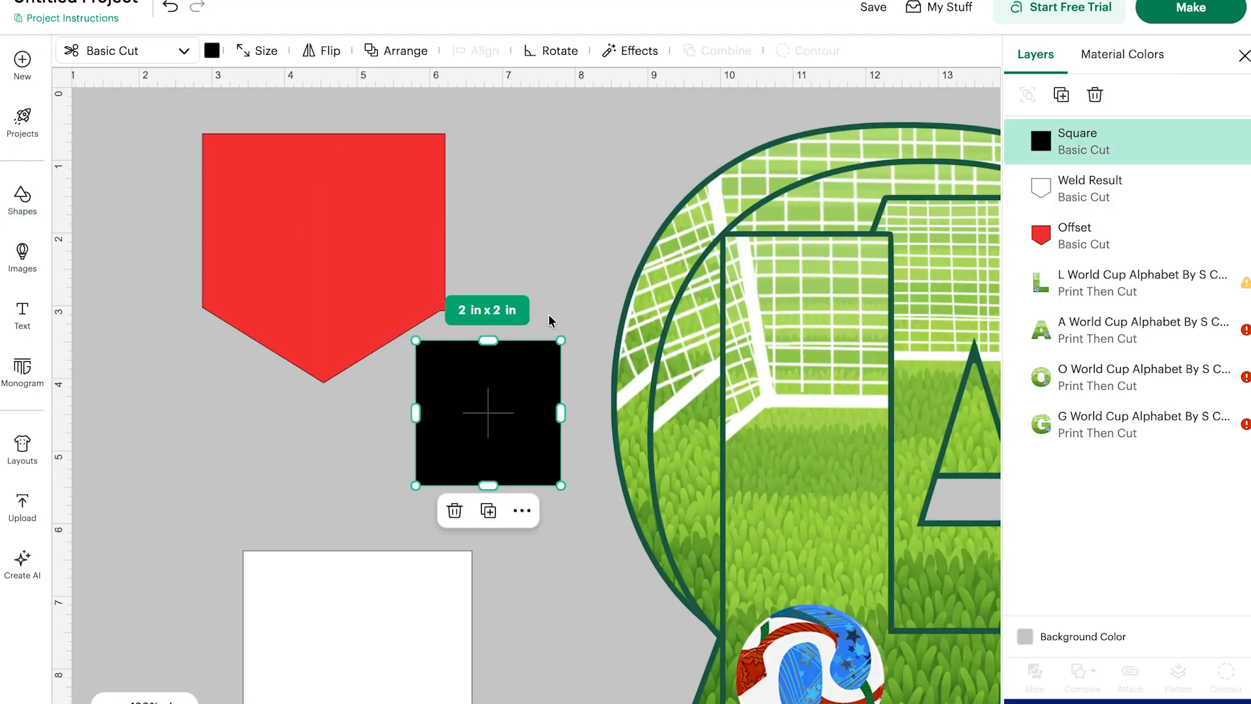
drag(568, 328, 515, 292)
drag(490, 414, 466, 384)
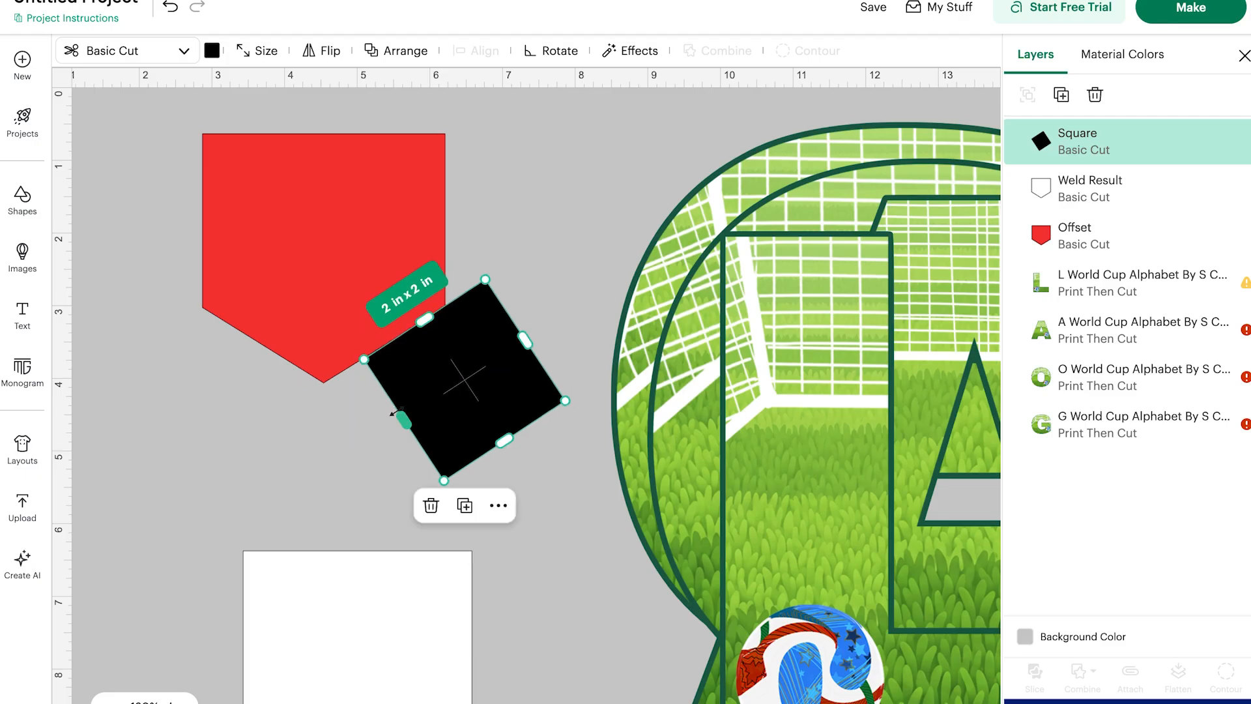
drag(394, 413, 329, 413)
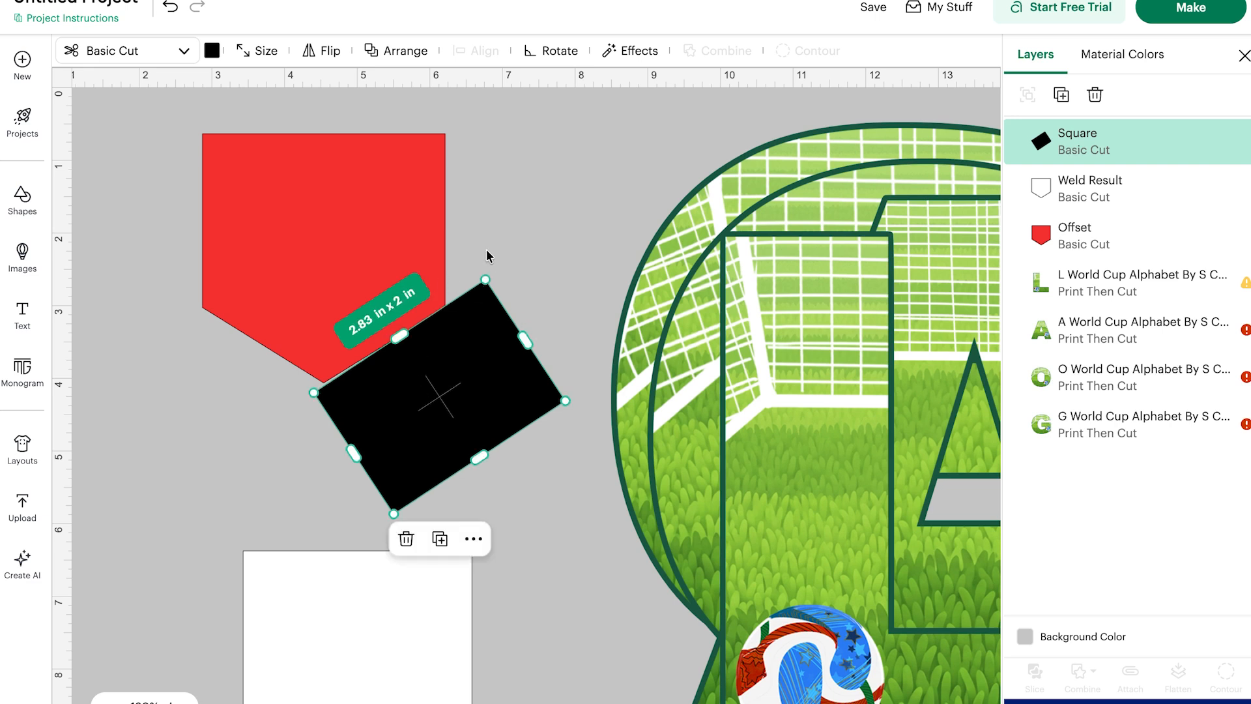
Select the red offset together with the rotated square and slice them.
drag(482, 259, 485, 258)
drag(268, 201, 304, 167)
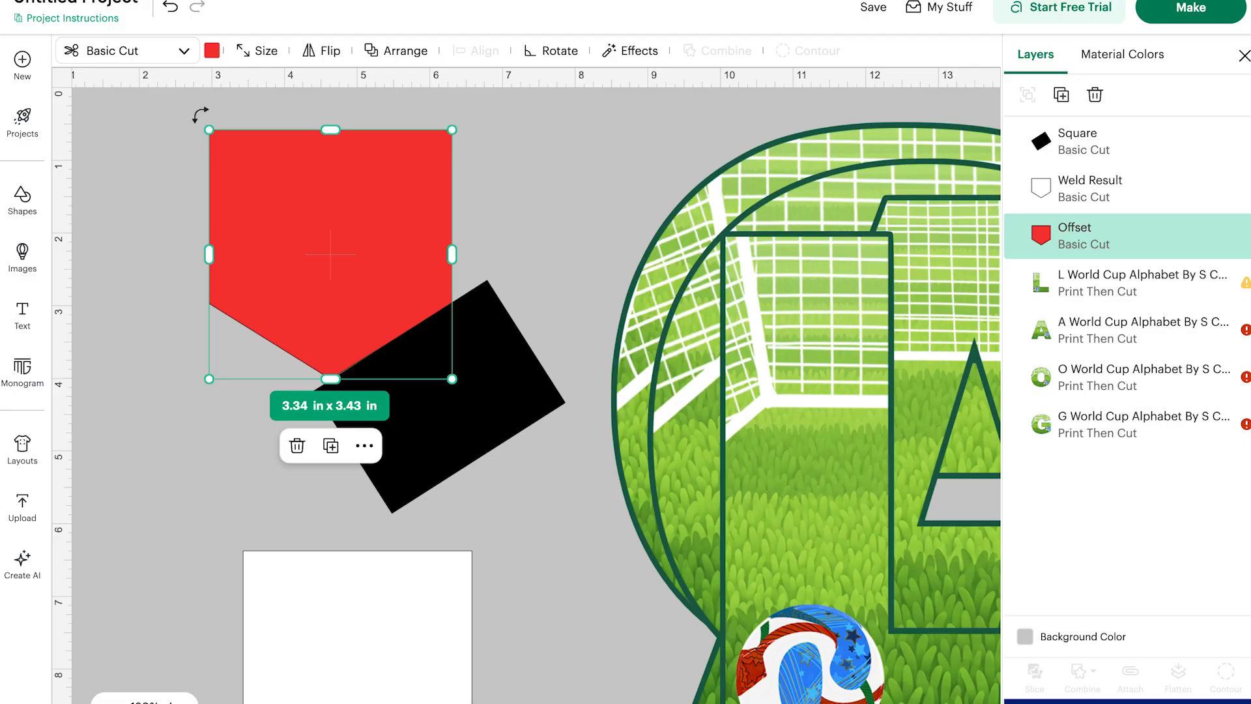
drag(199, 115, 503, 350)
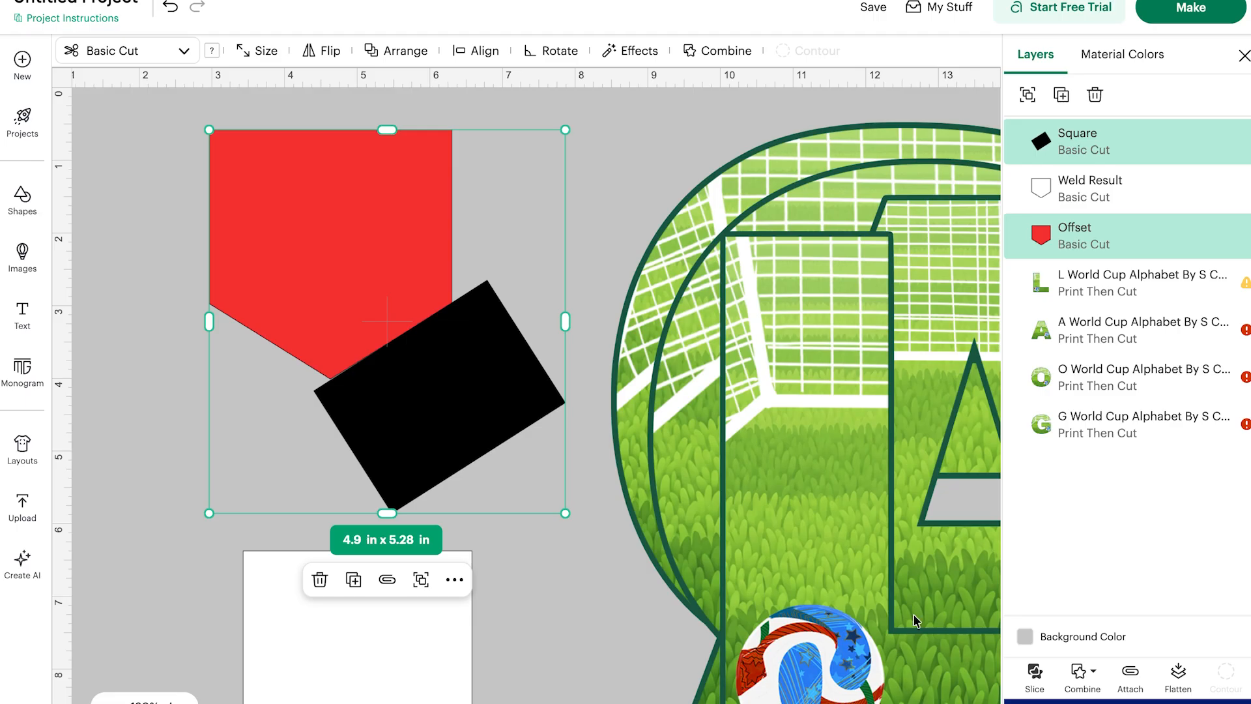
click(1033, 675)
Move the red slice result aside and delete the leftover slice pieces.
click(362, 234)
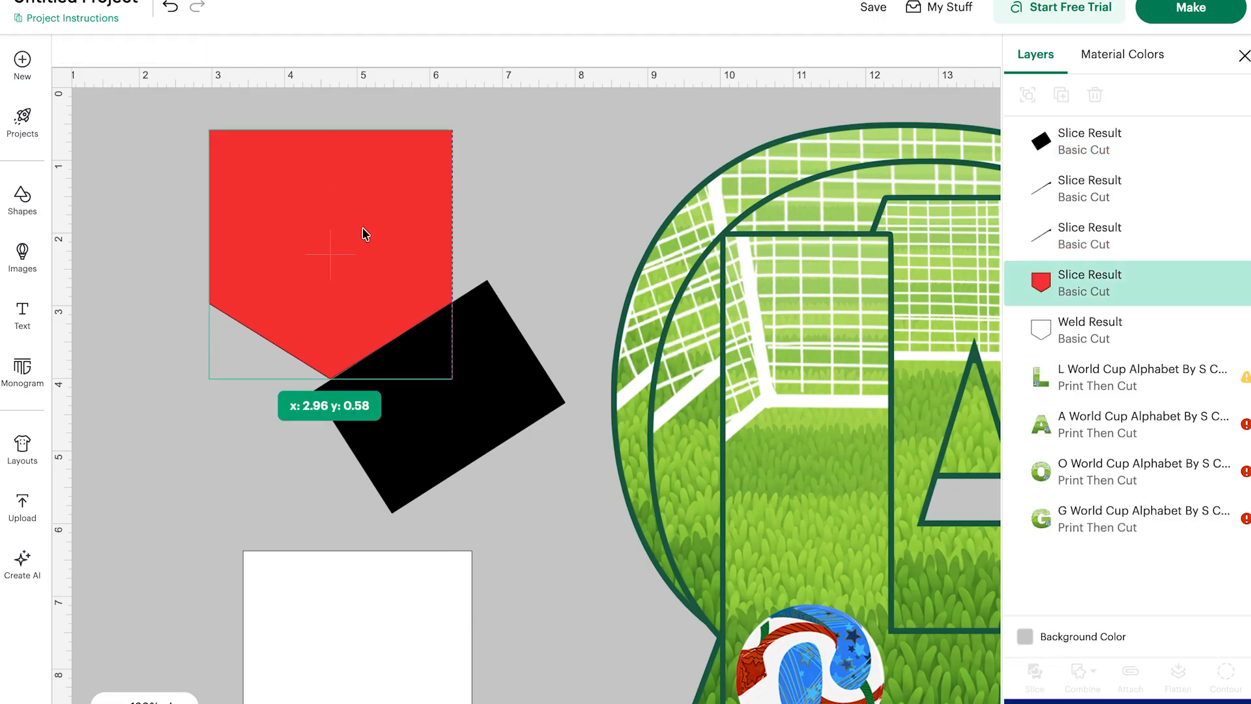
drag(363, 235, 257, 165)
drag(425, 251, 624, 456)
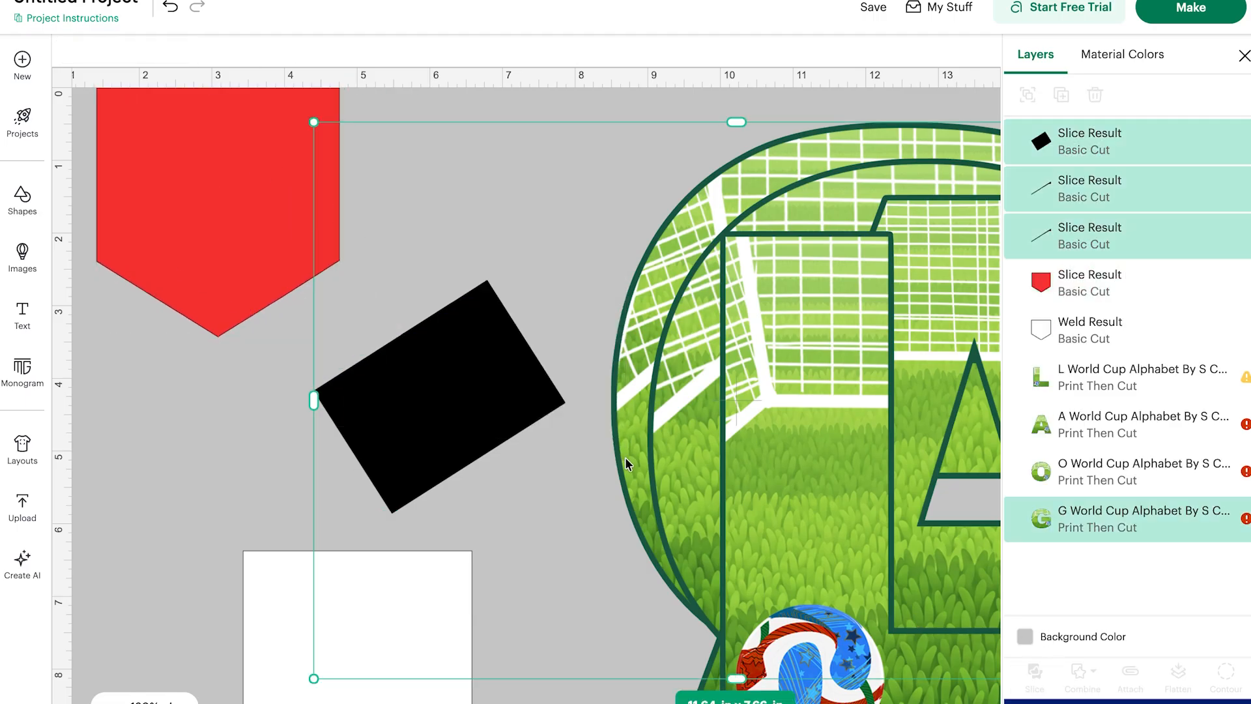
click(296, 455)
drag(254, 377, 456, 397)
key(Delete)
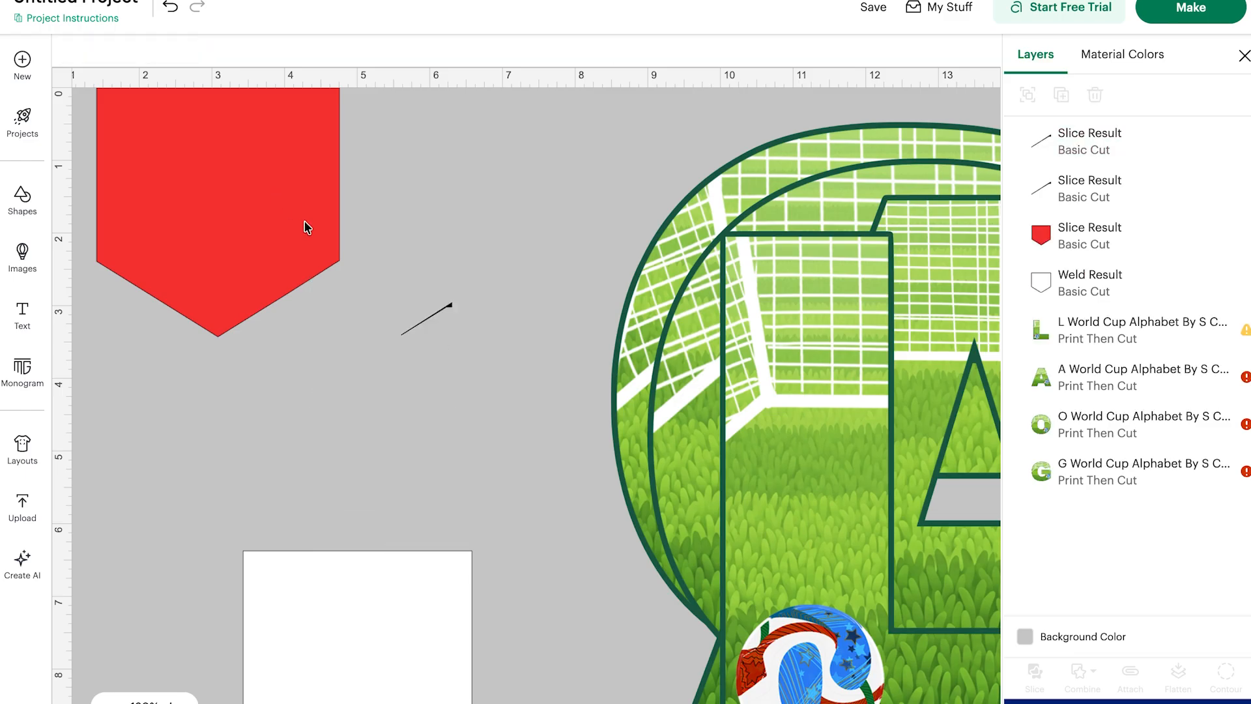
drag(356, 262, 481, 389)
key(Delete)
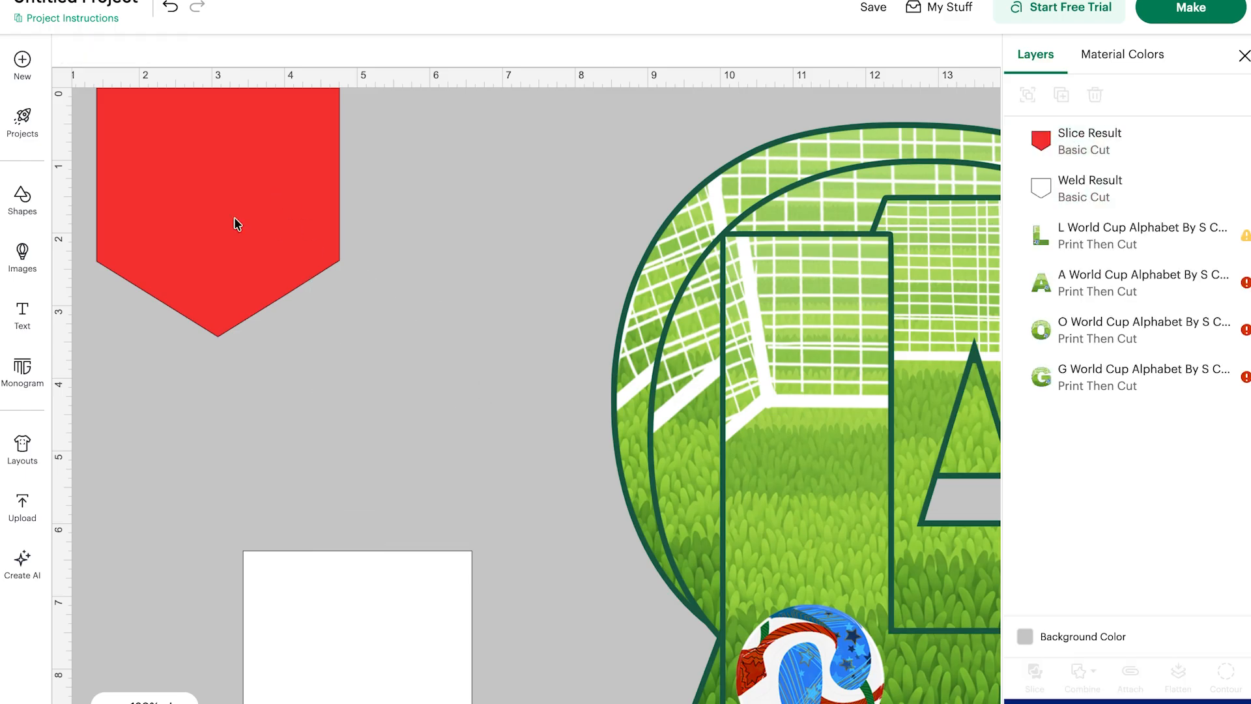
Reposition the red shape and place the white pennant on top of it.
drag(189, 206, 330, 301)
drag(396, 592, 397, 223)
click(198, 239)
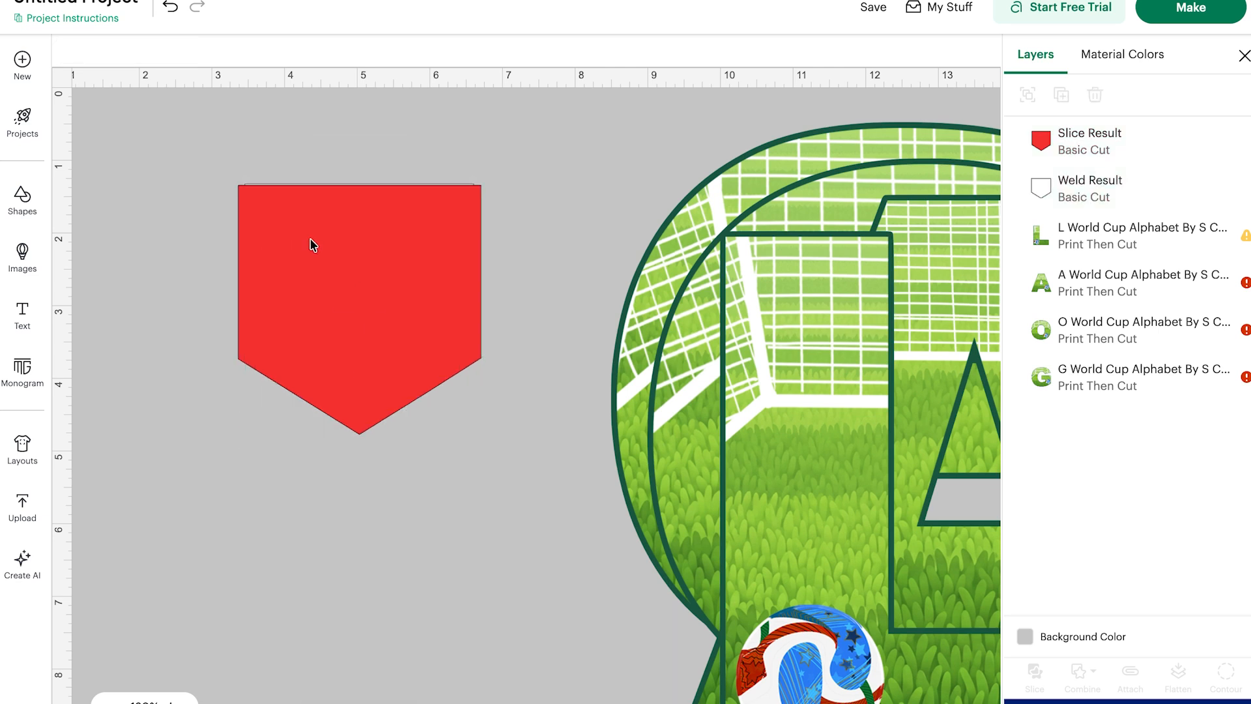
Send the red shape to the back behind the white pennant.
click(312, 244)
right_click(312, 241)
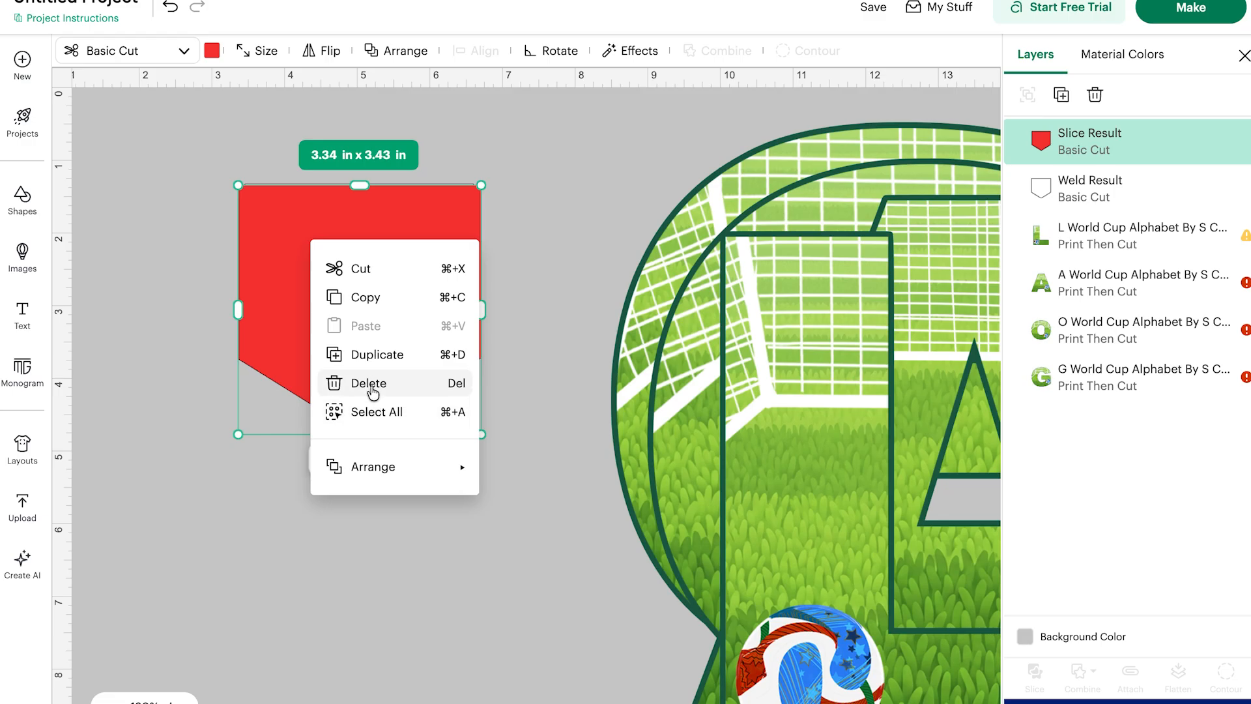
mouse_move(372, 483)
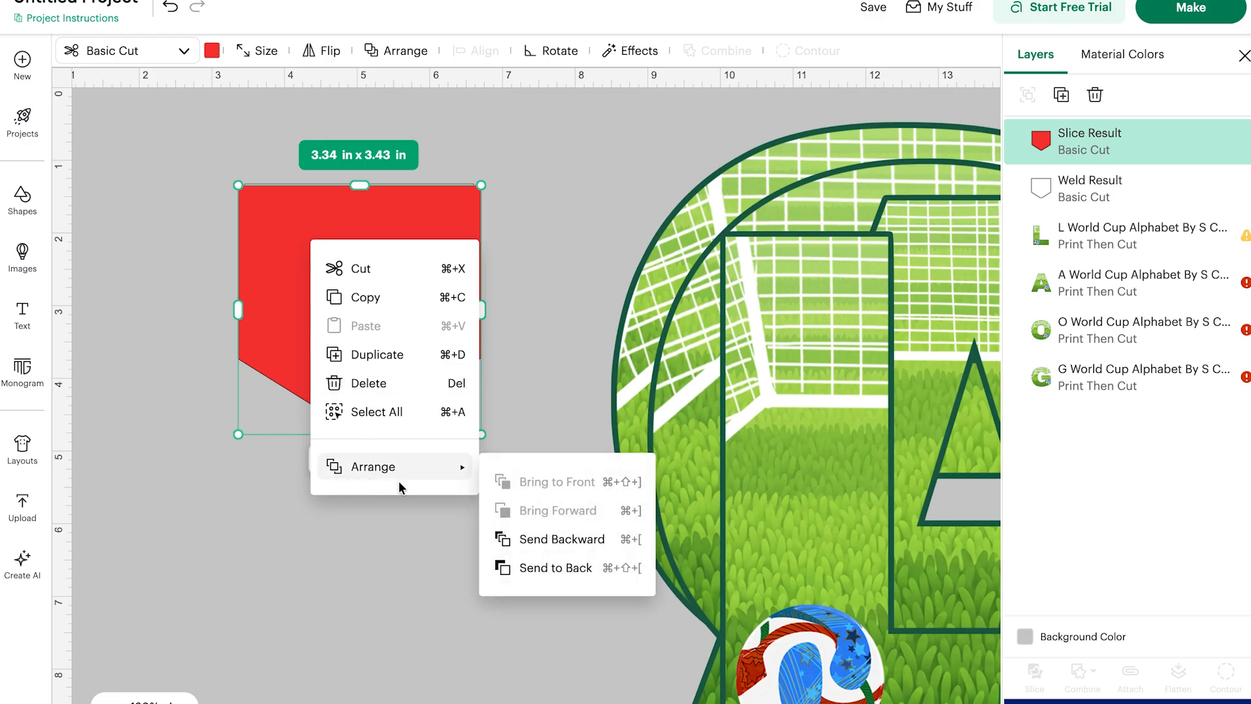
click(533, 568)
mouse_move(267, 226)
mouse_down()
mouse_move(269, 248)
mouse_move(268, 226)
mouse_up()
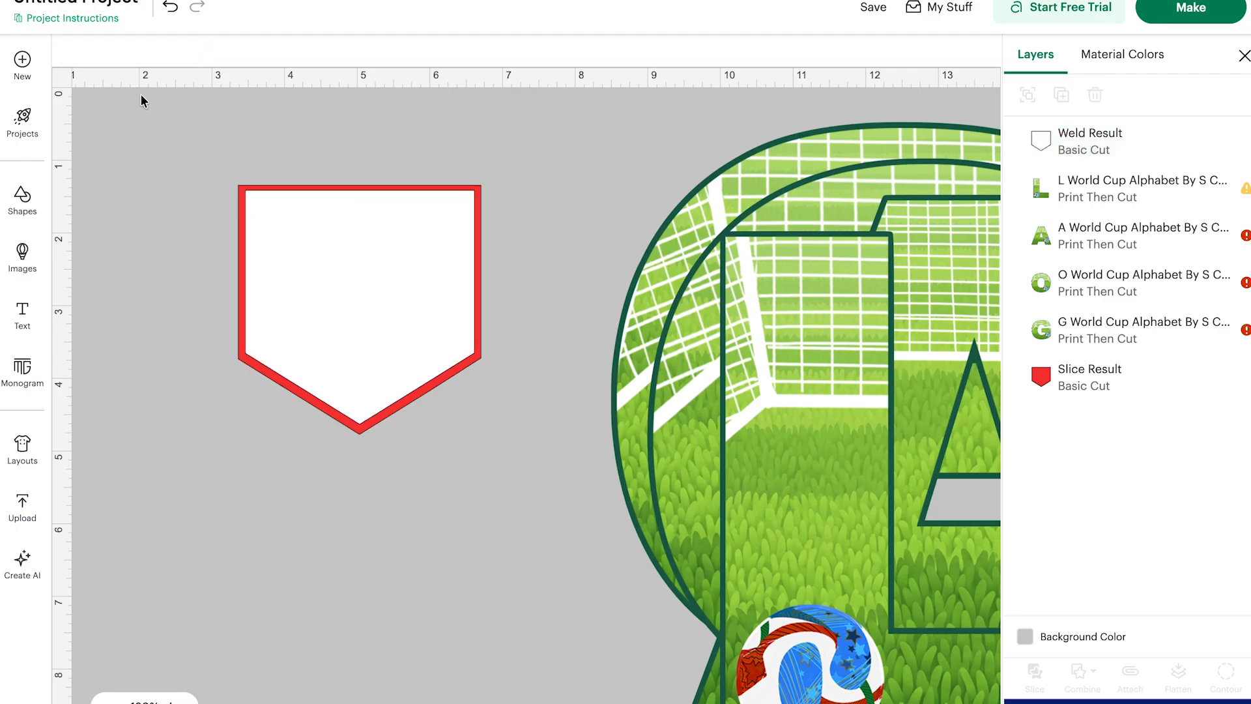
Select the white pennant and red layer and add a welded 0.097 in offset around them.
drag(142, 99, 503, 421)
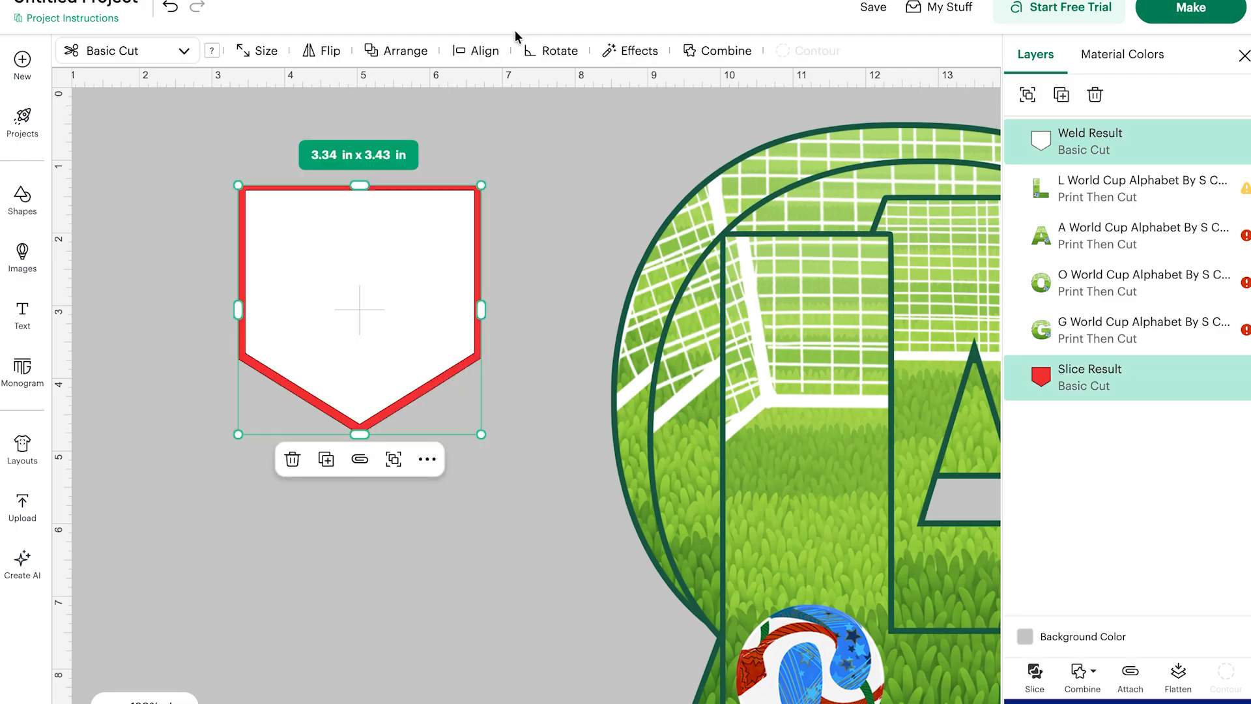
click(621, 64)
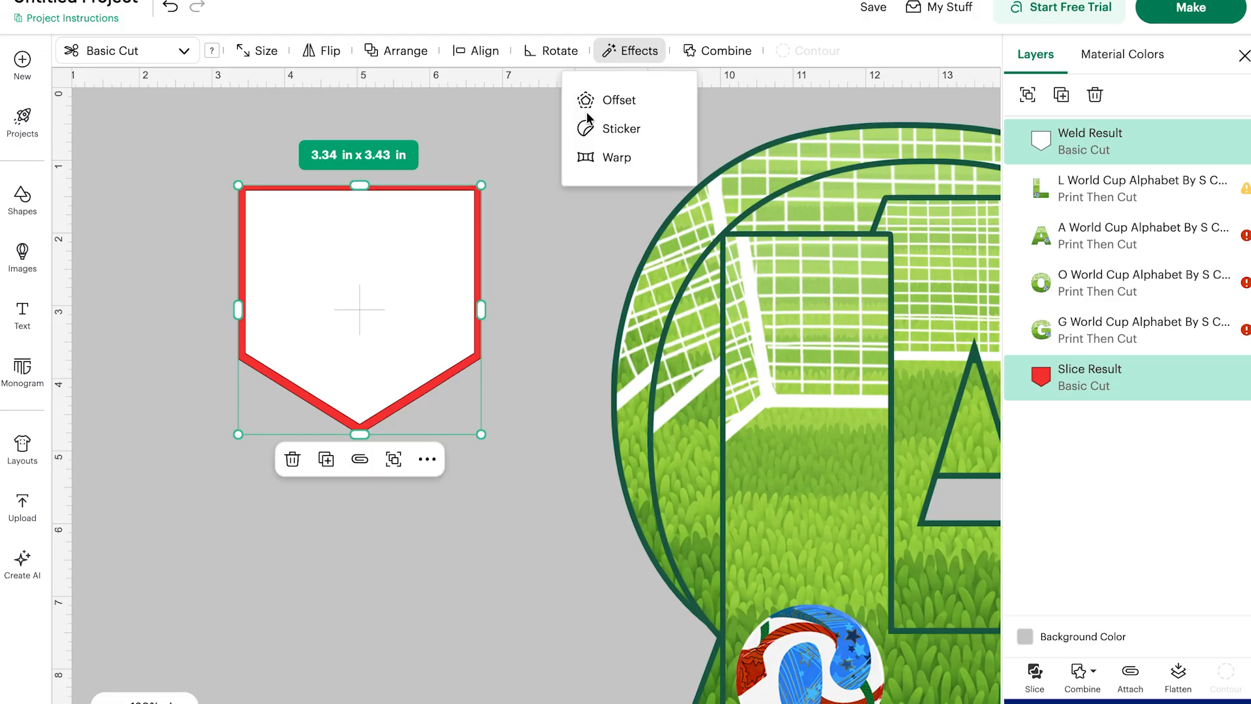
click(592, 103)
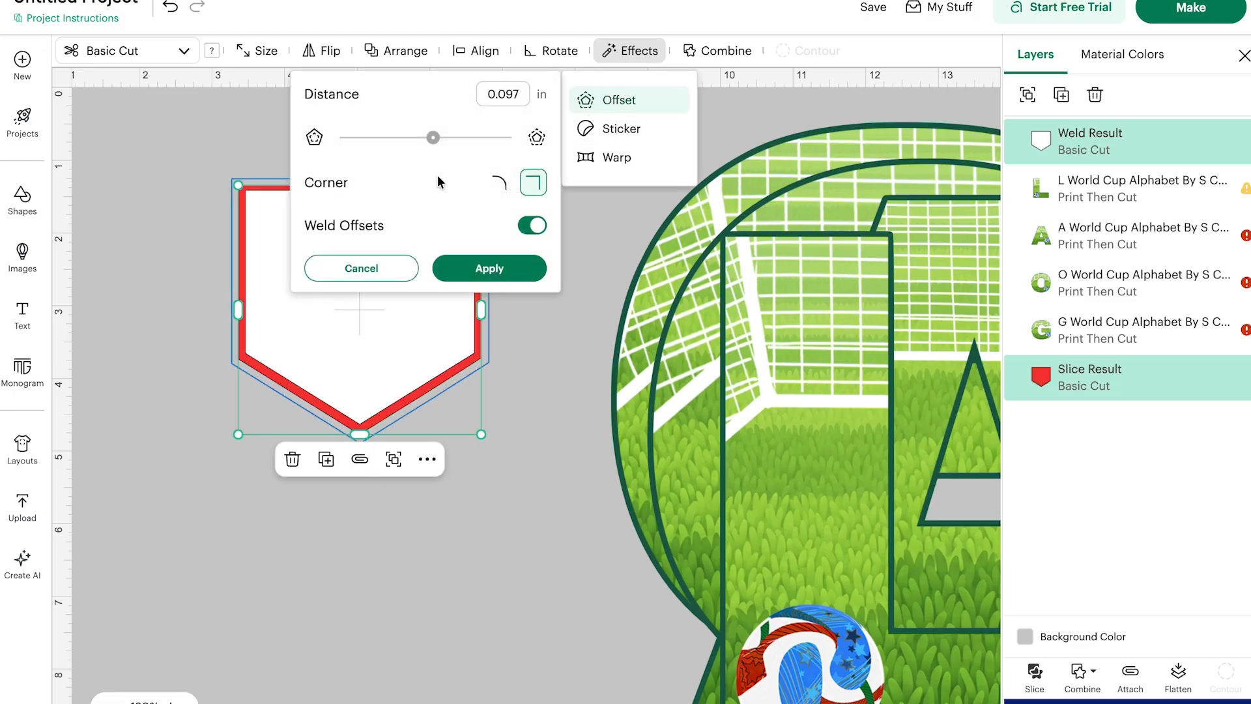
click(520, 269)
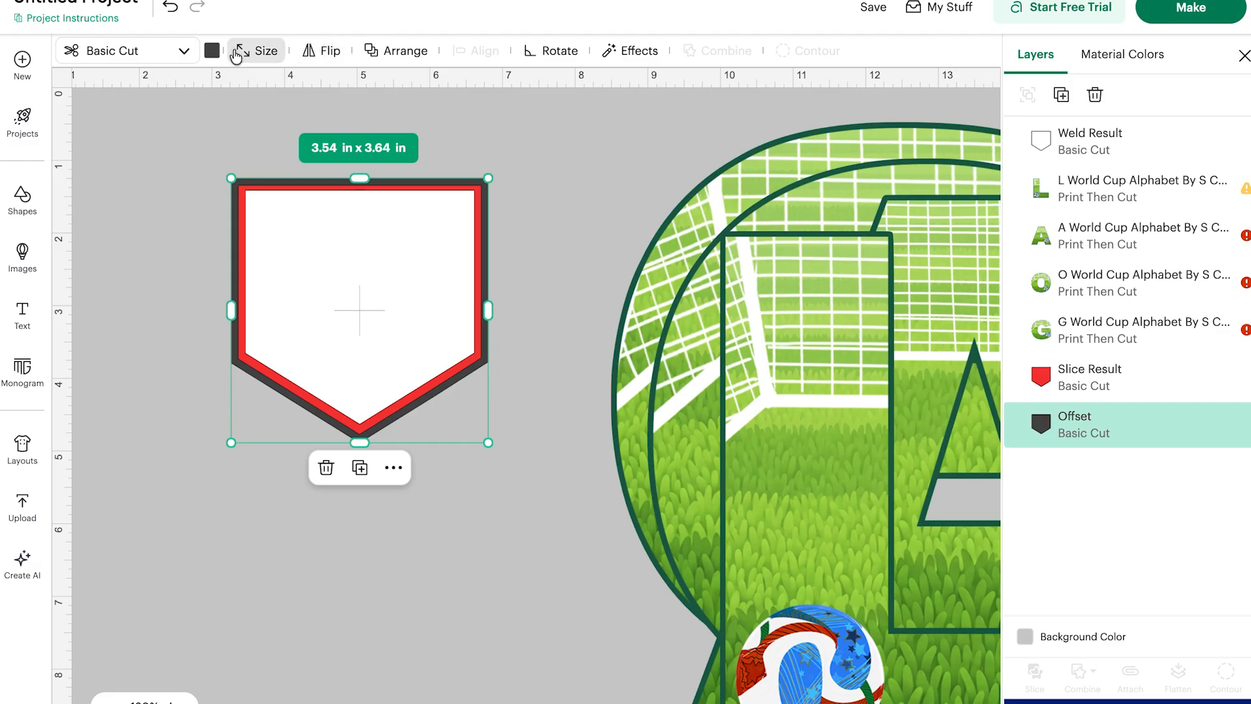
Color the new outer offset dark navy blue.
click(212, 51)
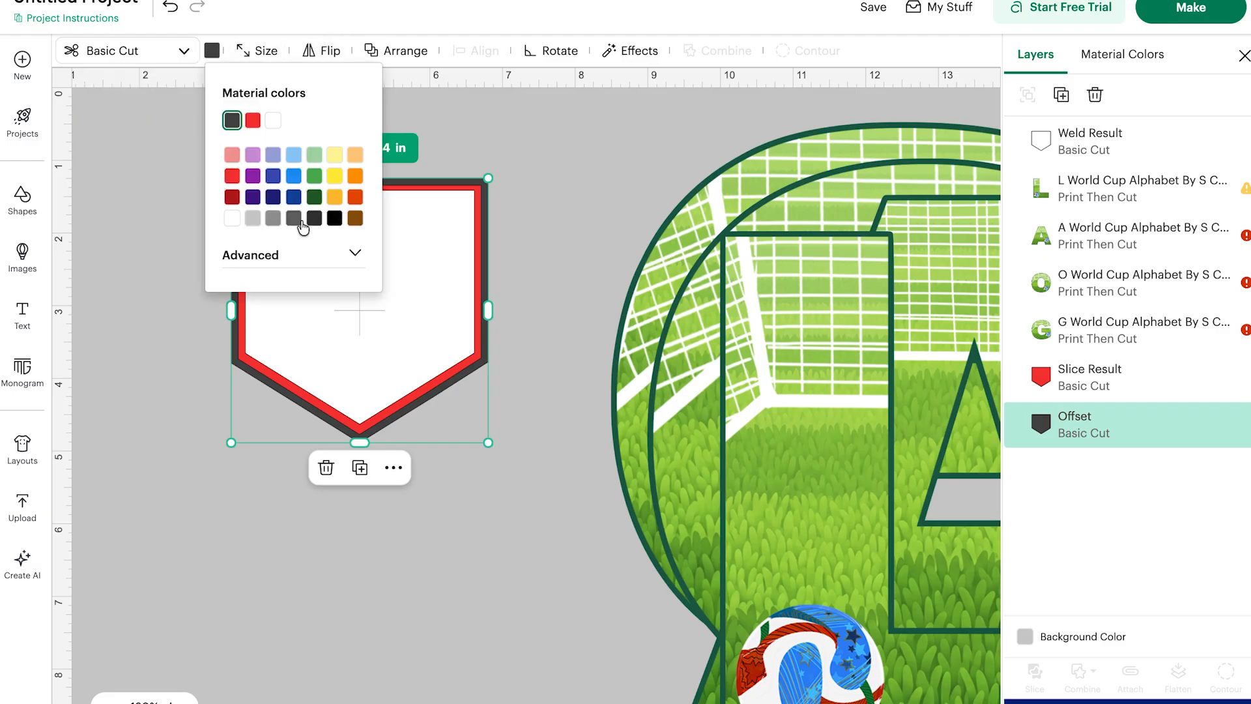
click(272, 197)
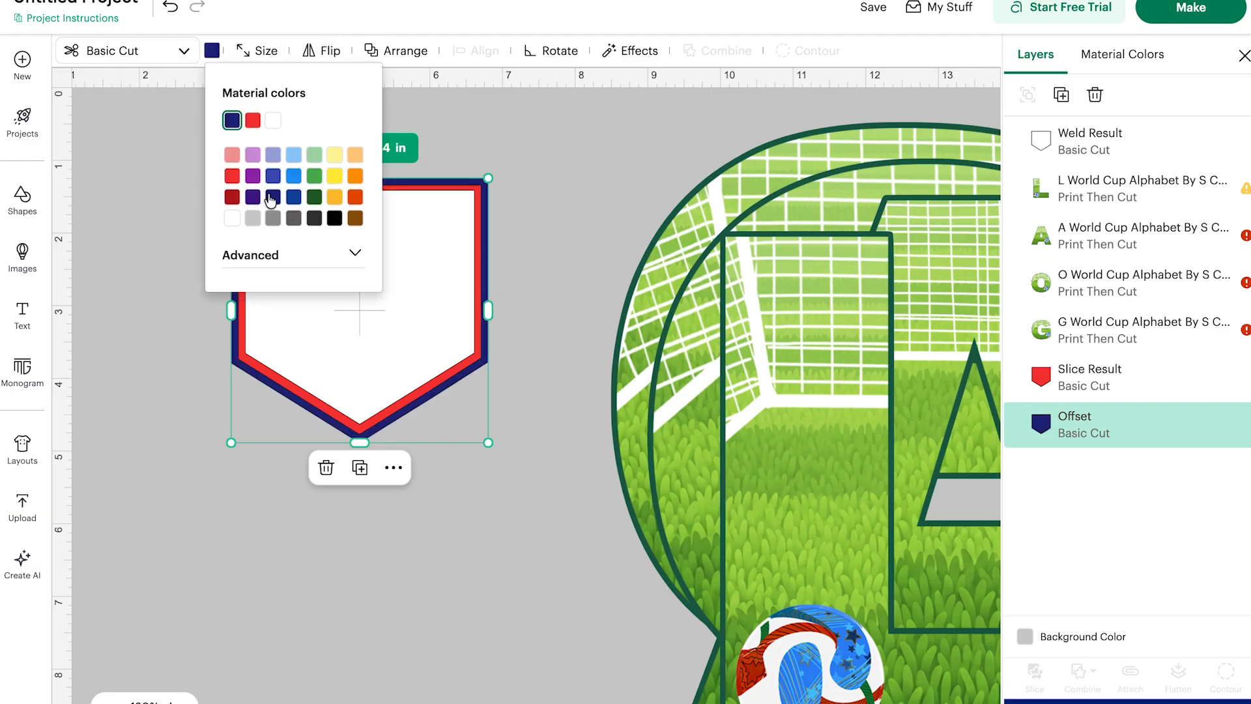
click(180, 233)
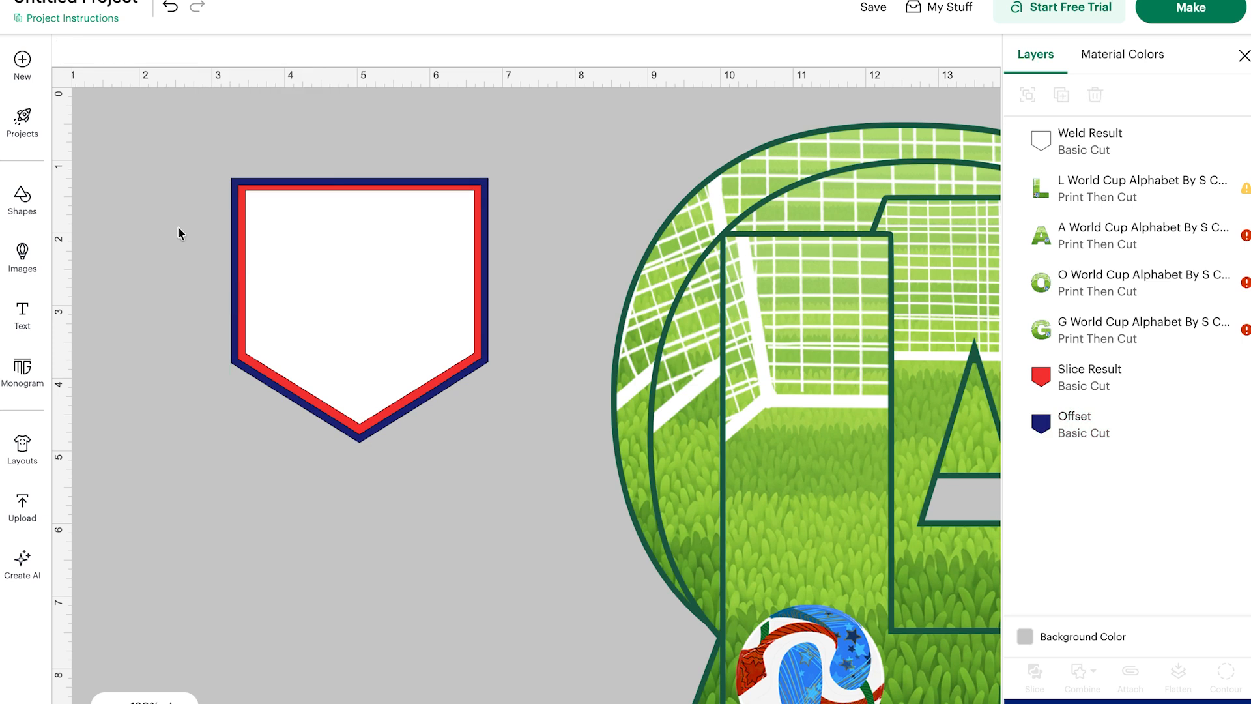
Select all three layers, add another welded 0.097 in offset, and color it white.
drag(179, 120, 454, 381)
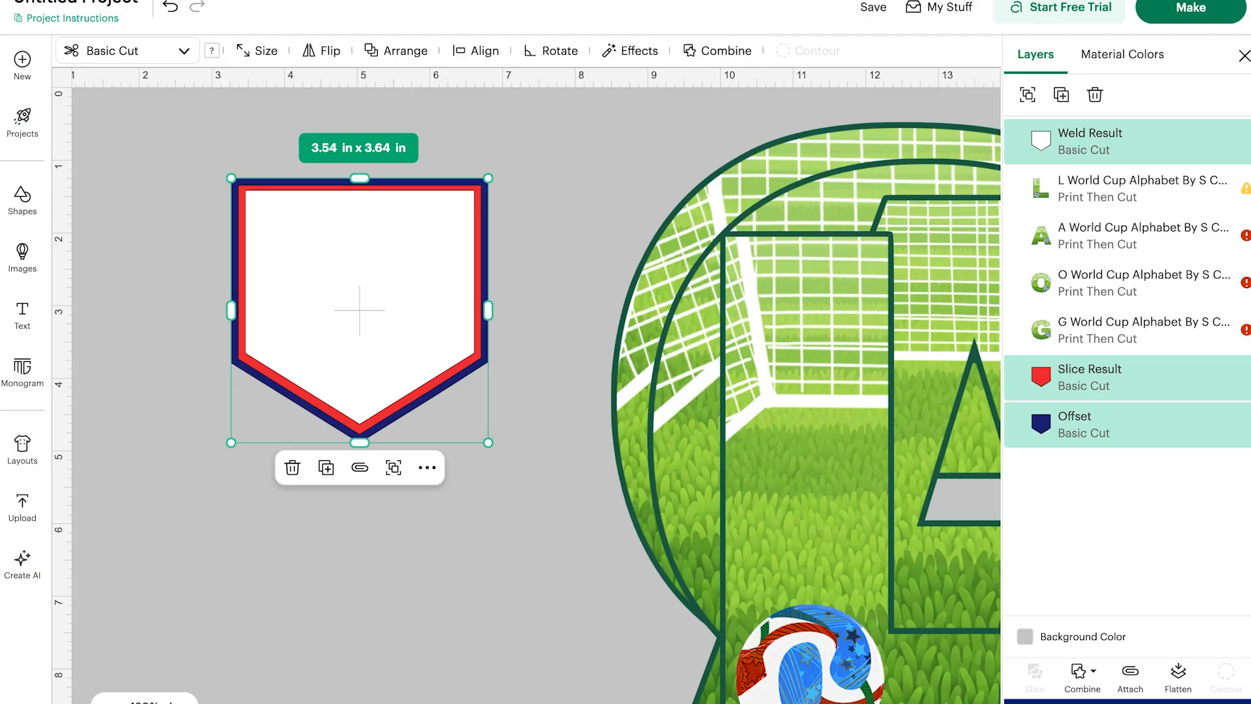
click(645, 52)
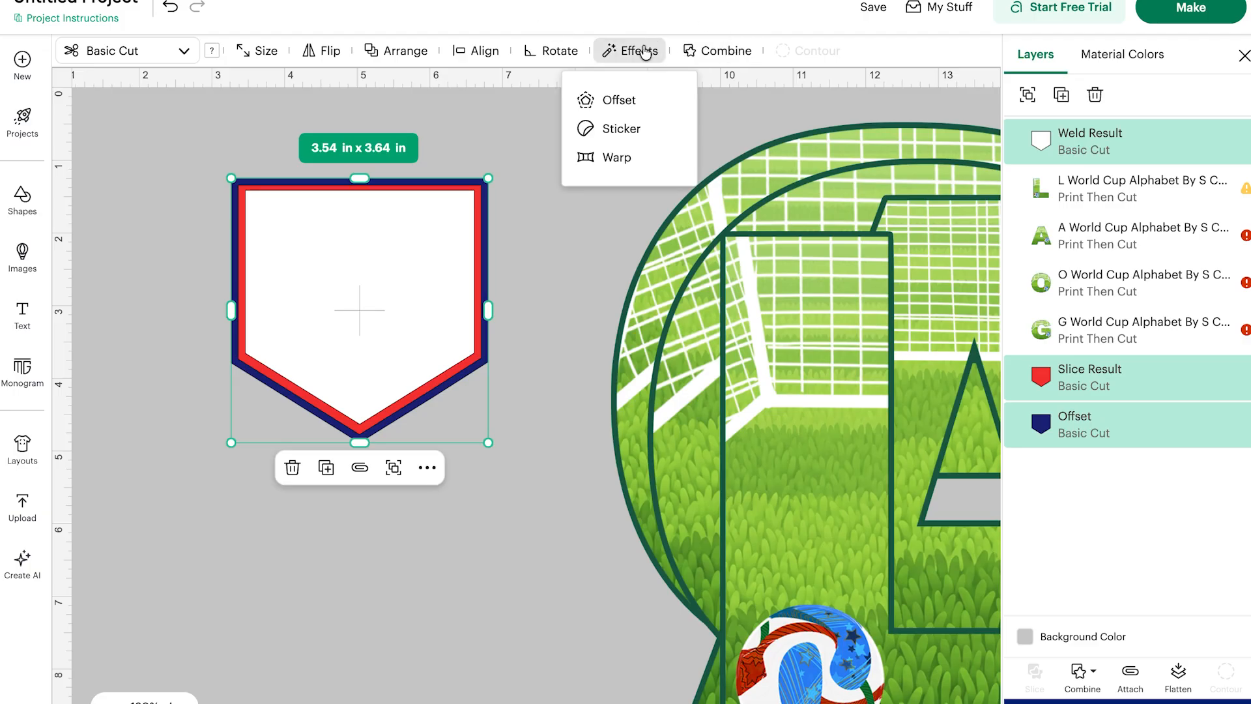
click(609, 99)
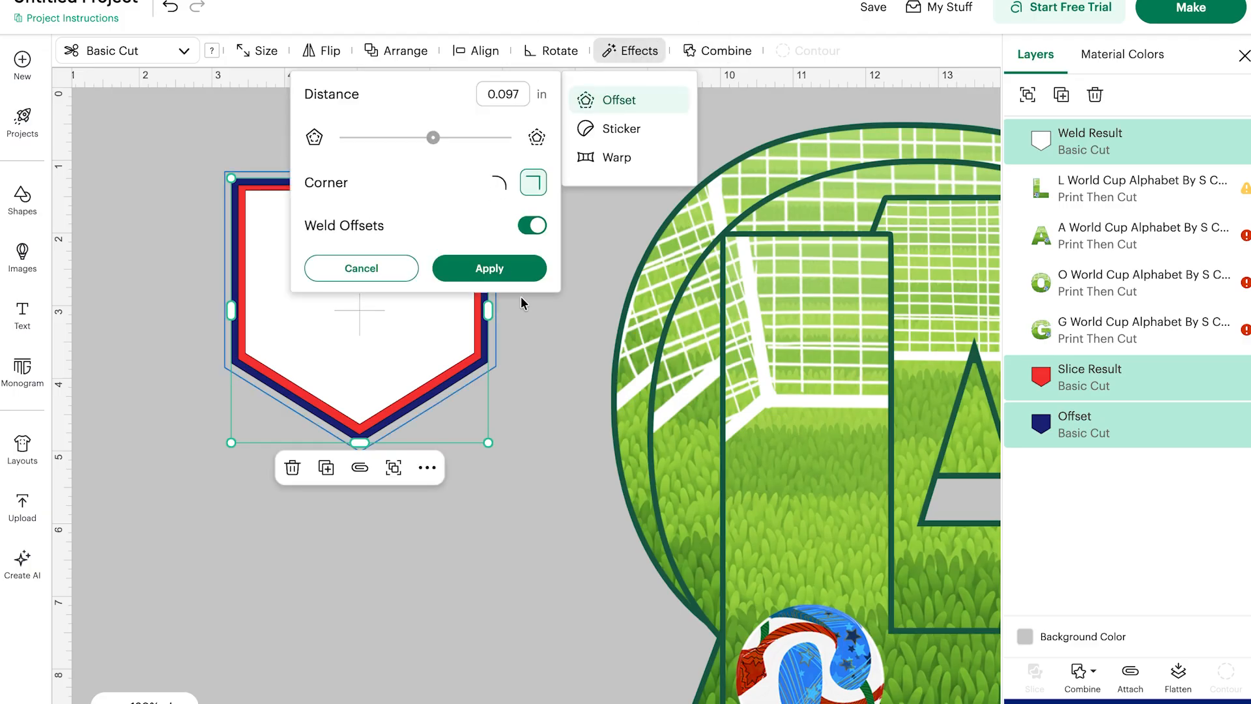
click(498, 273)
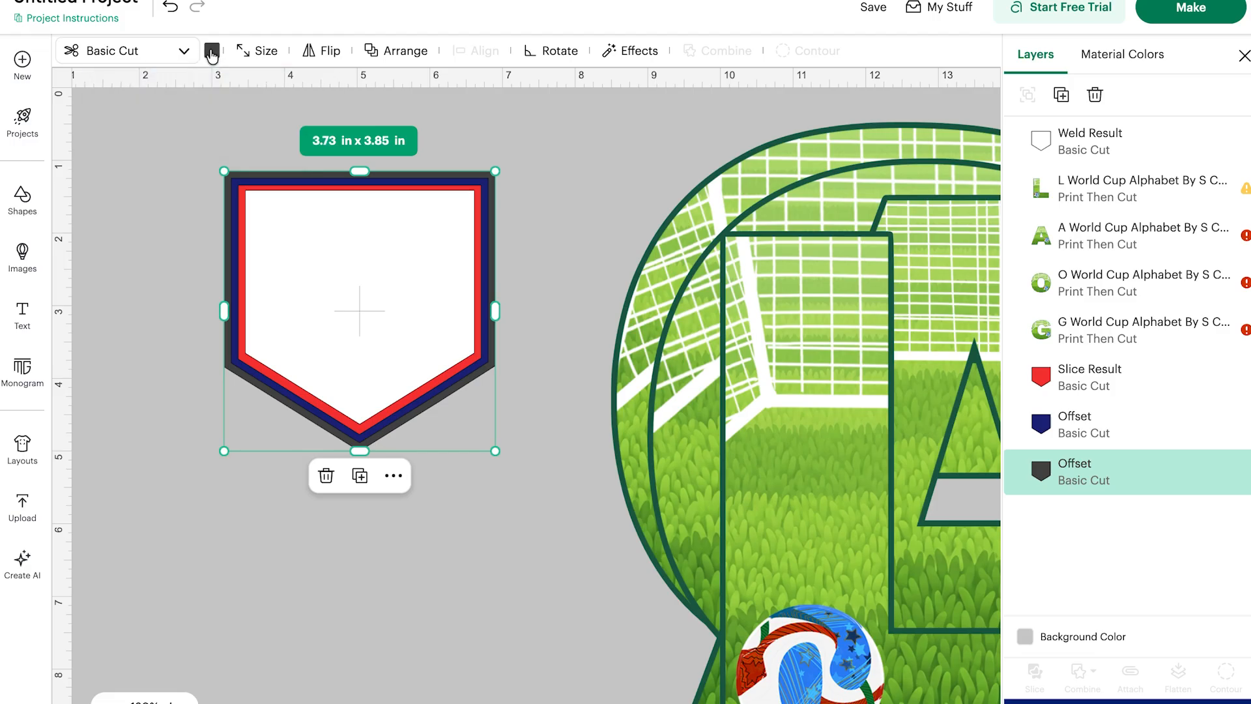
click(211, 52)
click(294, 122)
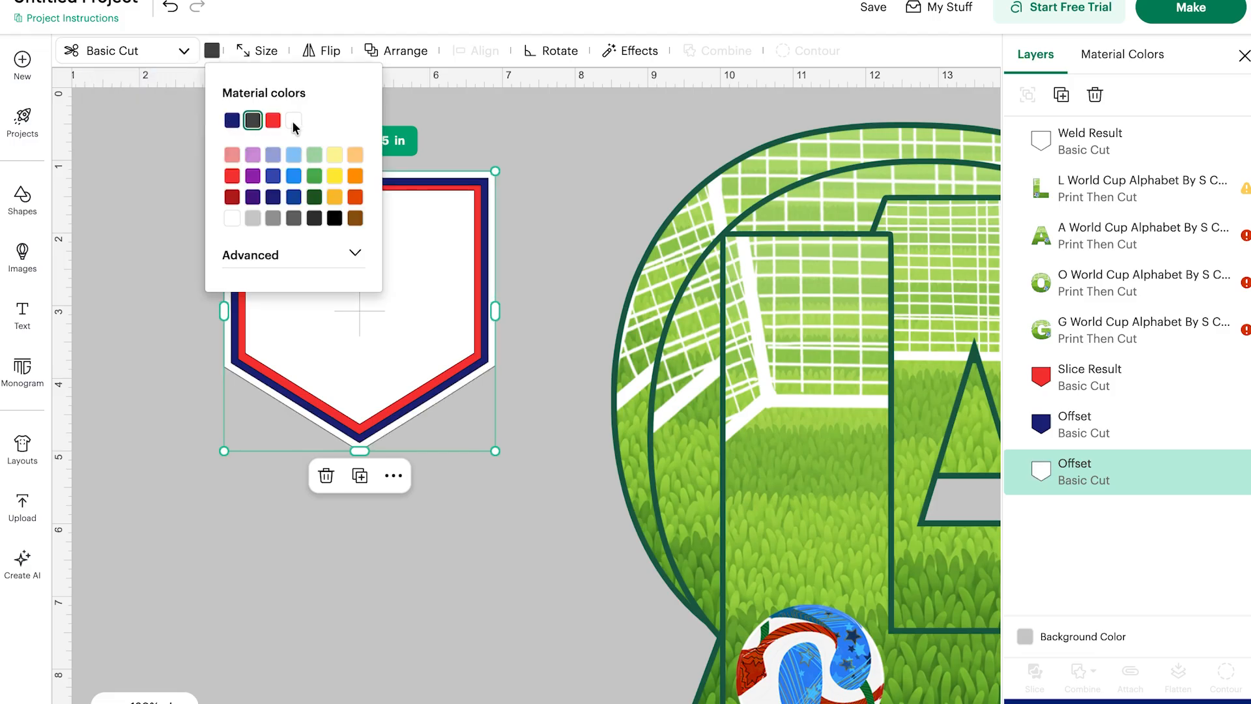
Select all three pennant layers and flatten them into one print-then-cut pennant.
click(129, 221)
drag(157, 131, 534, 500)
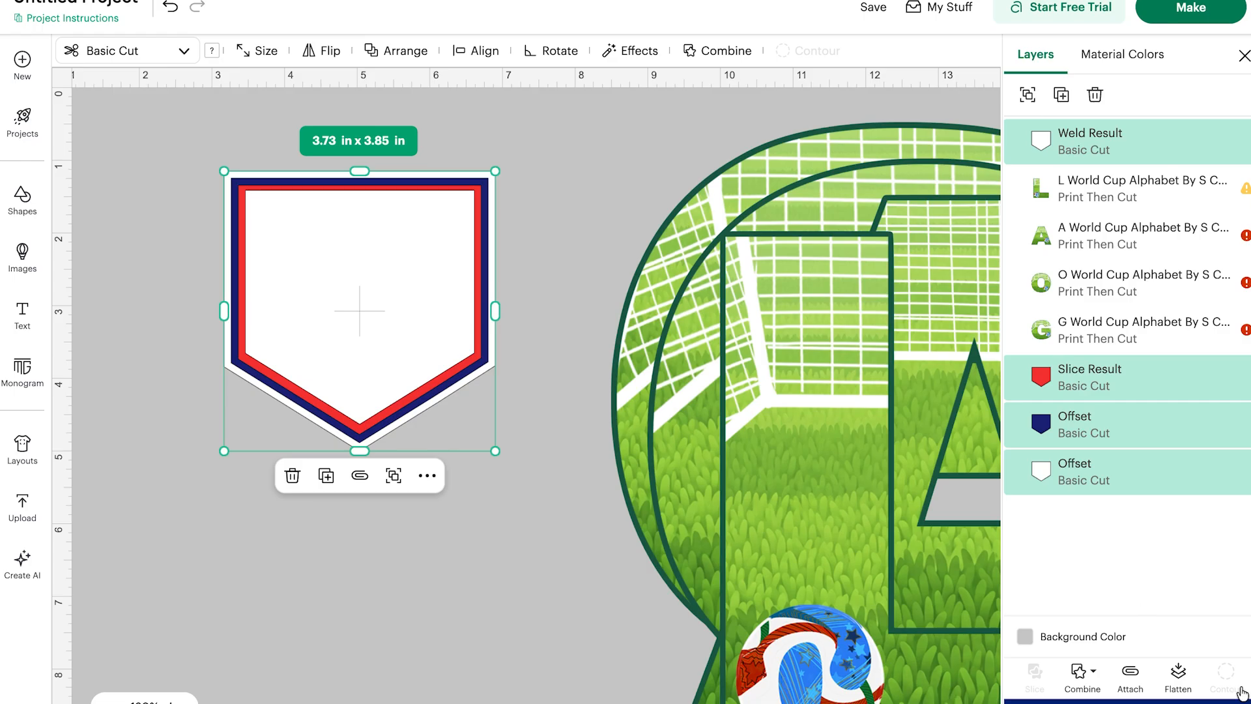
click(1180, 679)
Resize the flattened pennant to about 4.08 × 4.21 in and position it near the canvas's upper-left corner.
click(394, 475)
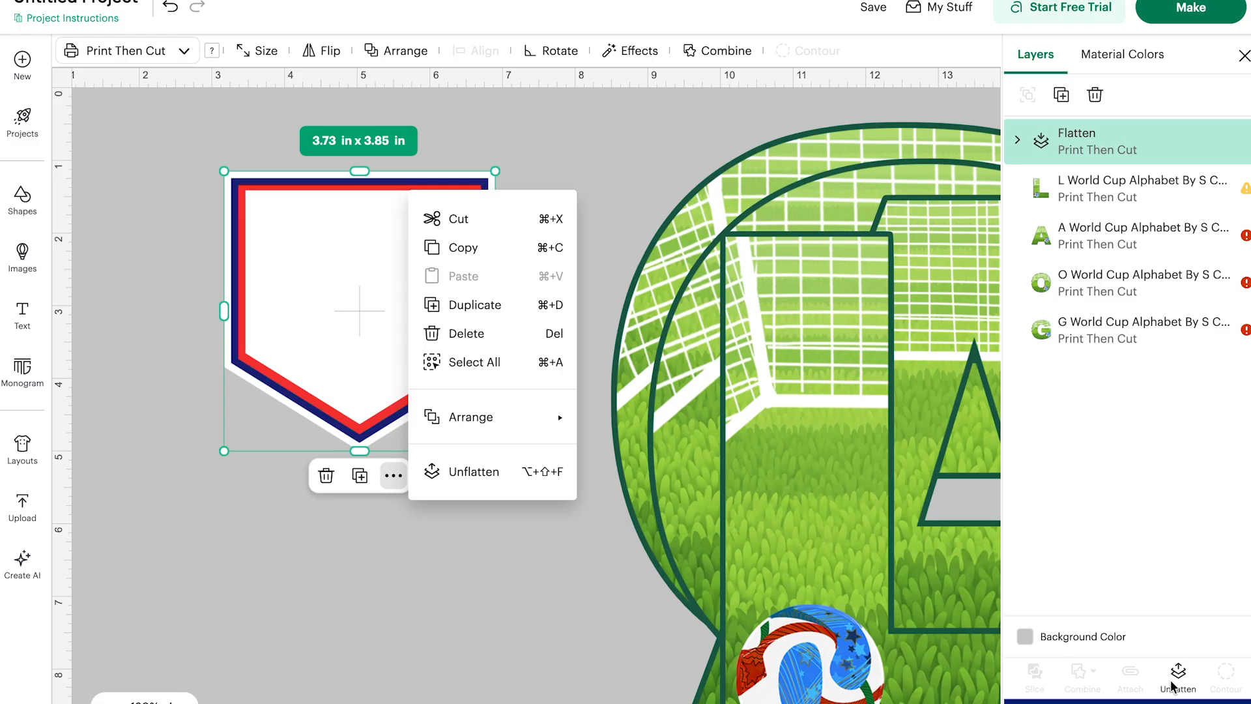
click(481, 694)
drag(365, 385, 321, 335)
drag(448, 394, 538, 509)
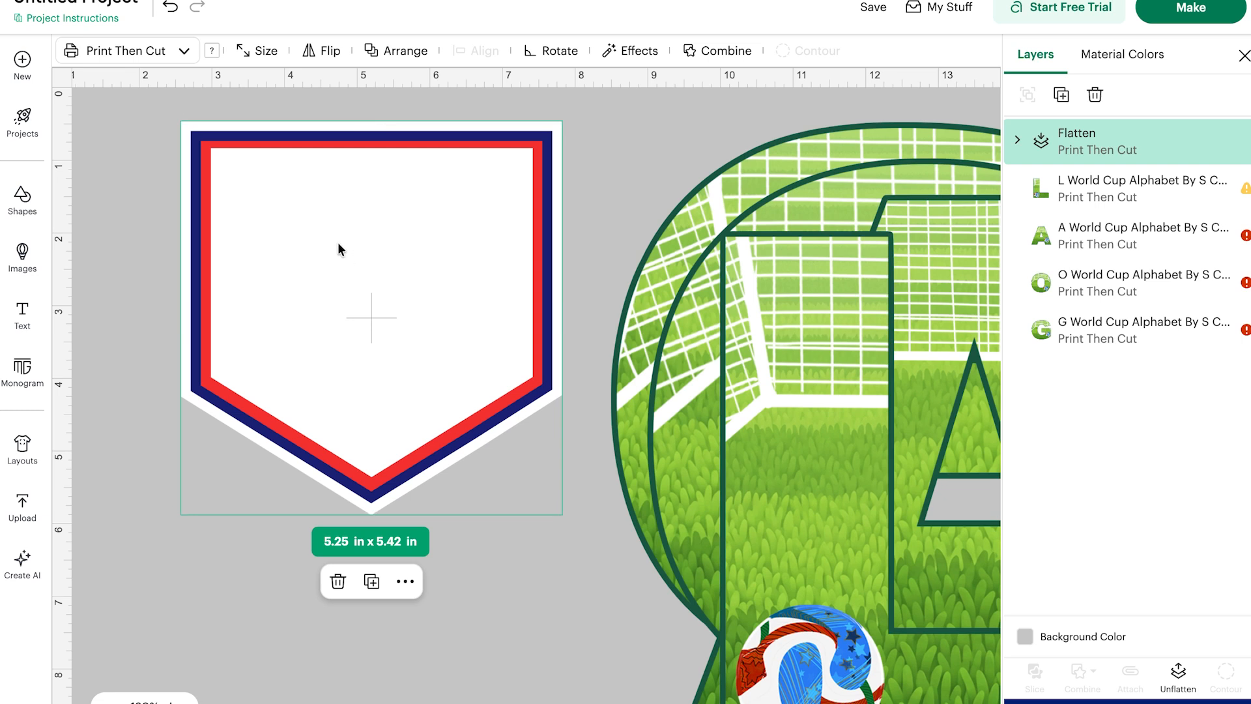
drag(338, 248, 193, 140)
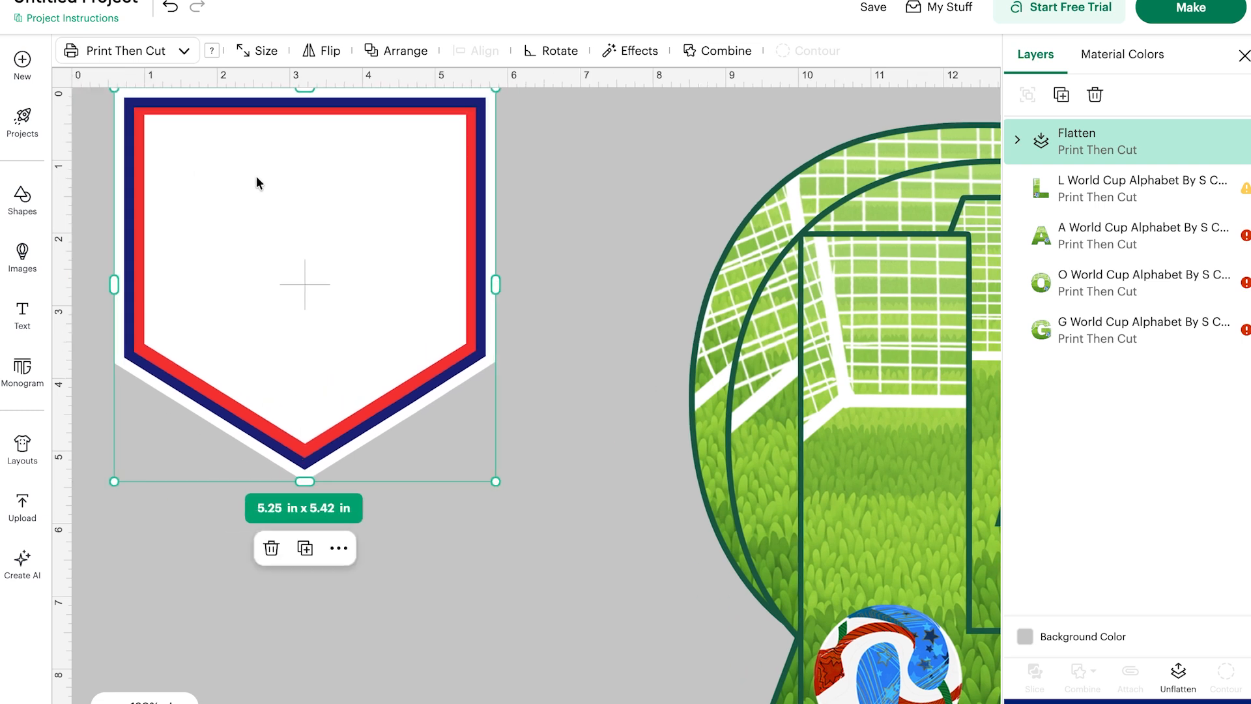
drag(256, 177, 145, 145)
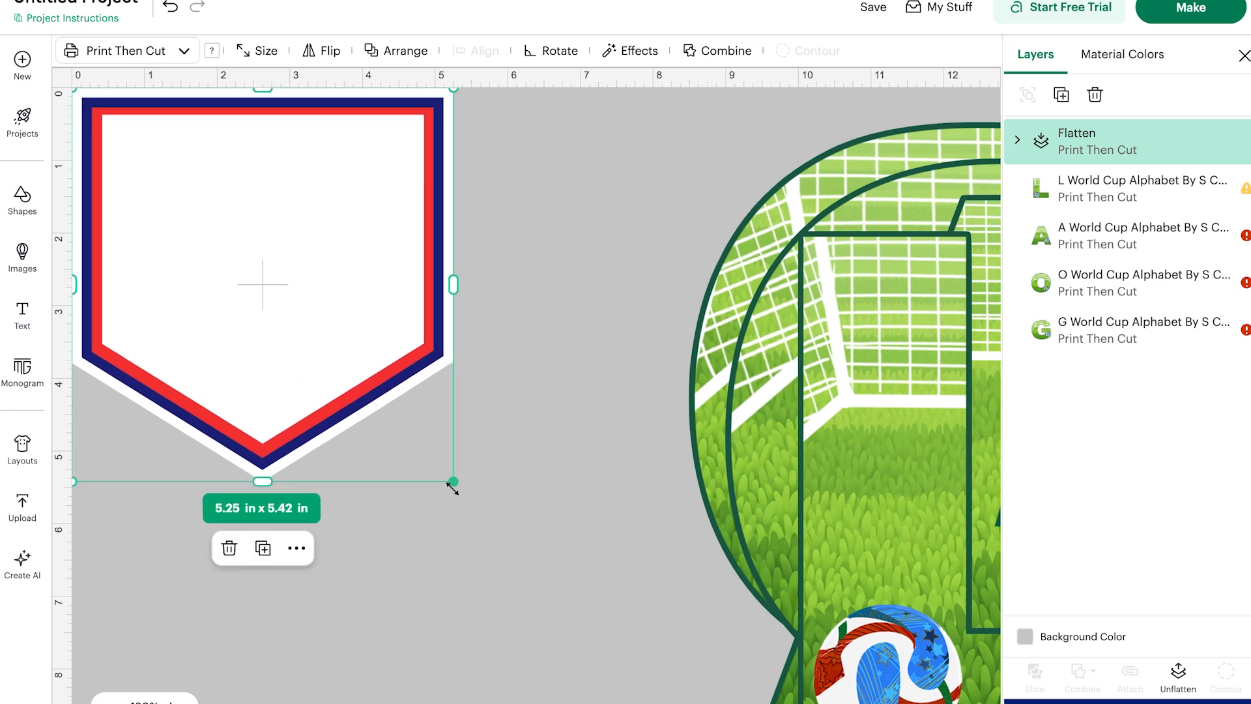
drag(452, 482, 362, 397)
drag(136, 185, 228, 239)
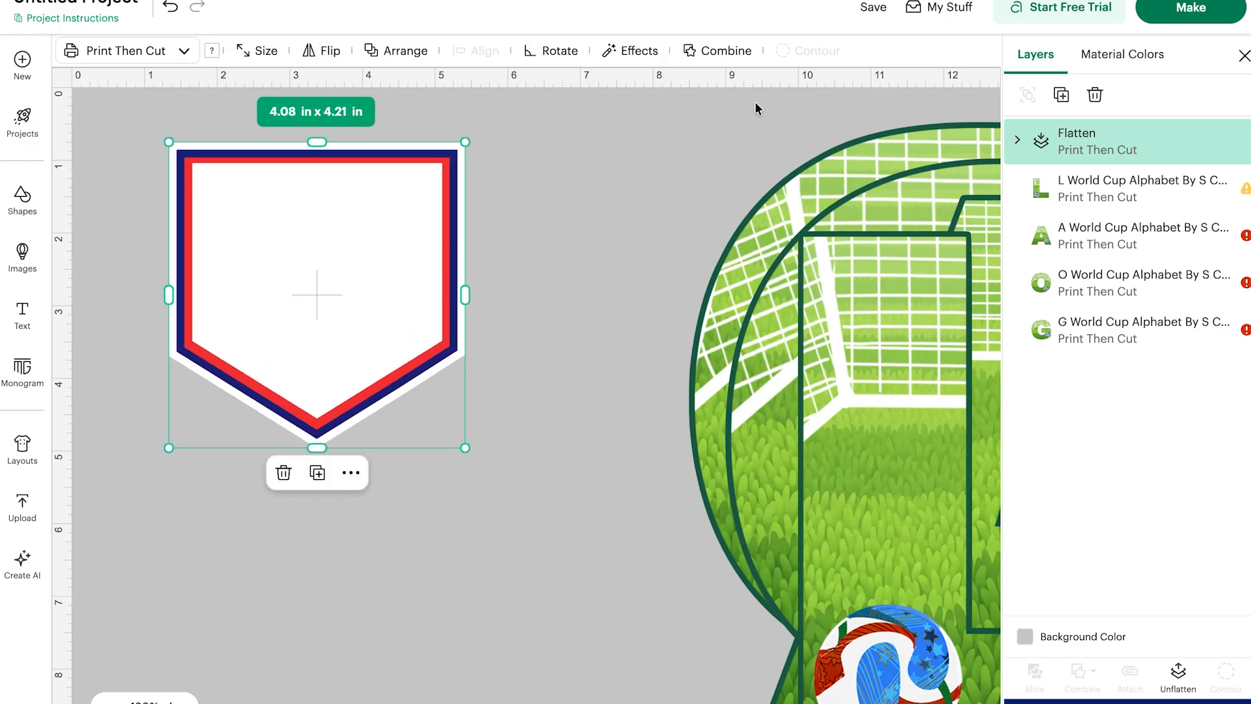
Duplicate the pennant four times and move the copies down below the original.
click(1062, 97)
click(1062, 97)
click(1061, 97)
click(1062, 96)
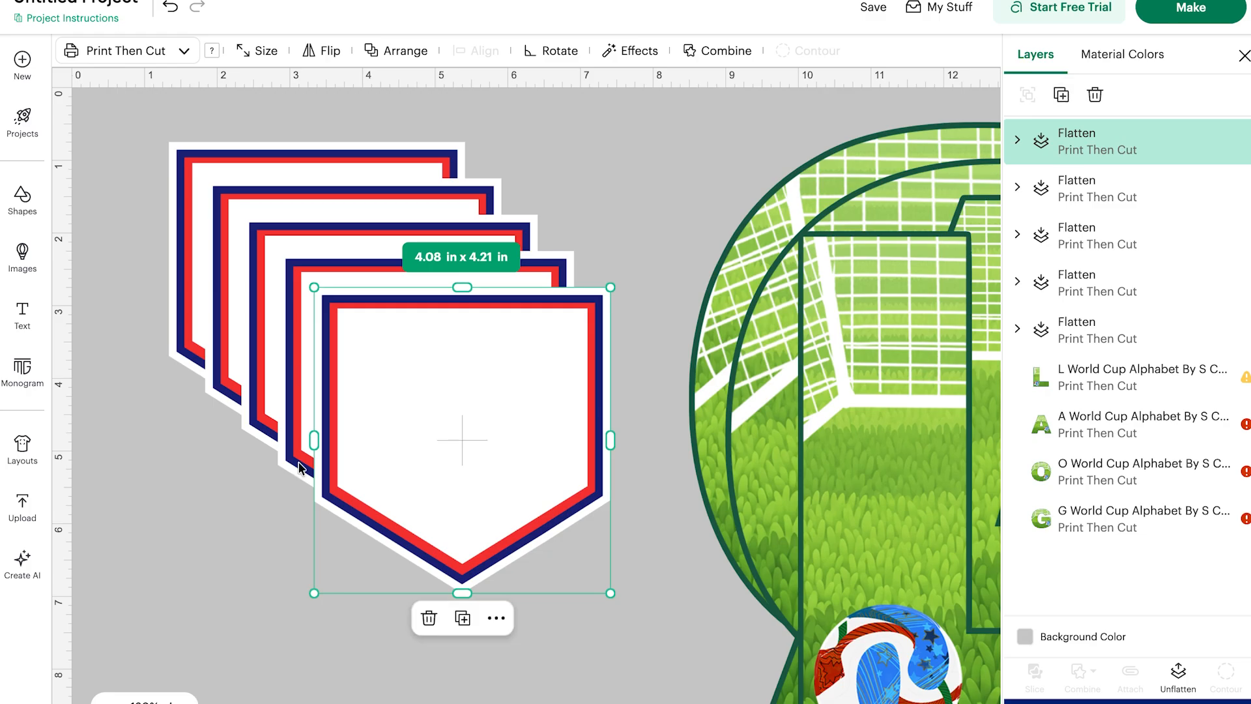
drag(402, 420, 497, 703)
drag(429, 390, 591, 702)
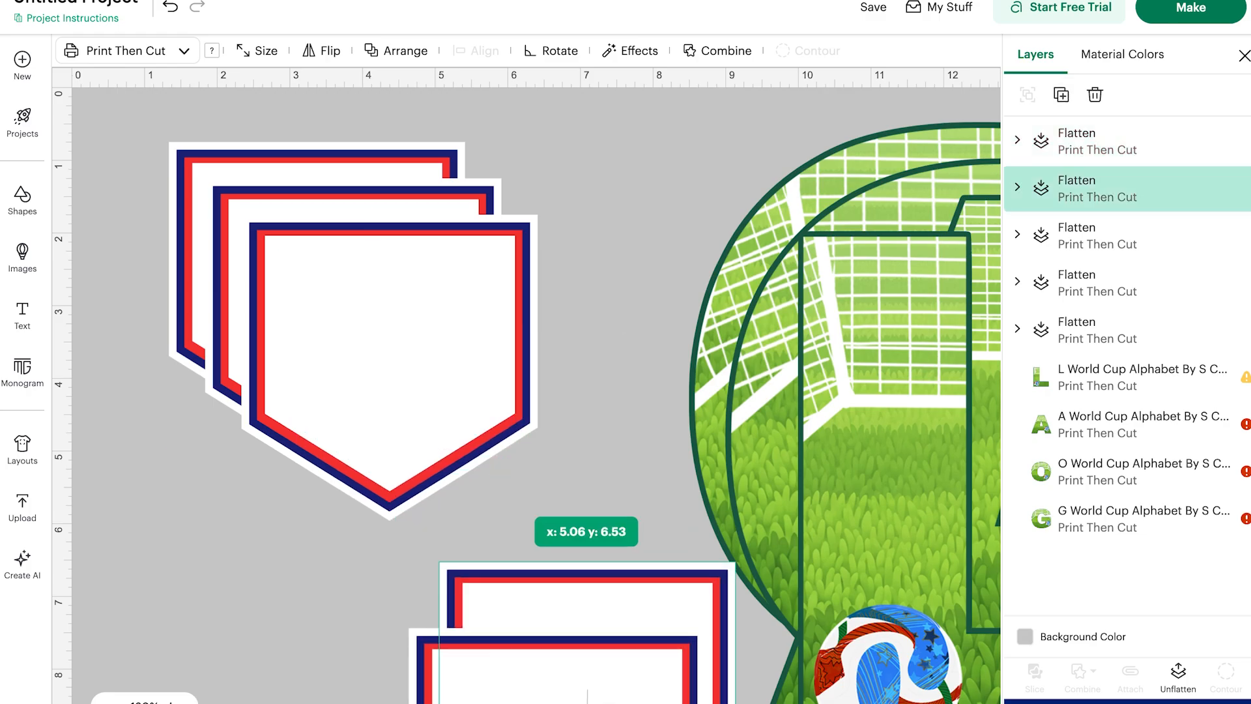
drag(360, 387, 558, 703)
drag(350, 299, 590, 703)
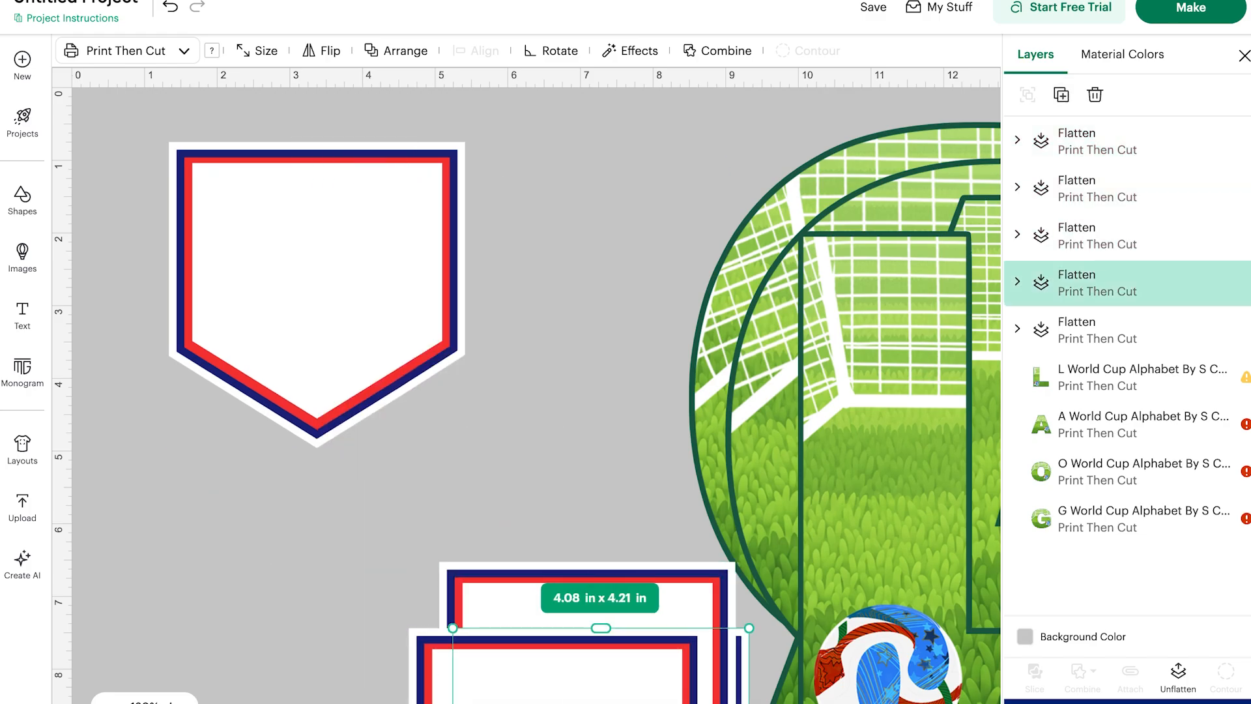
Scale the G letter to about 2.62 × 2.66 in and move it onto the first pennant.
drag(915, 510, 749, 700)
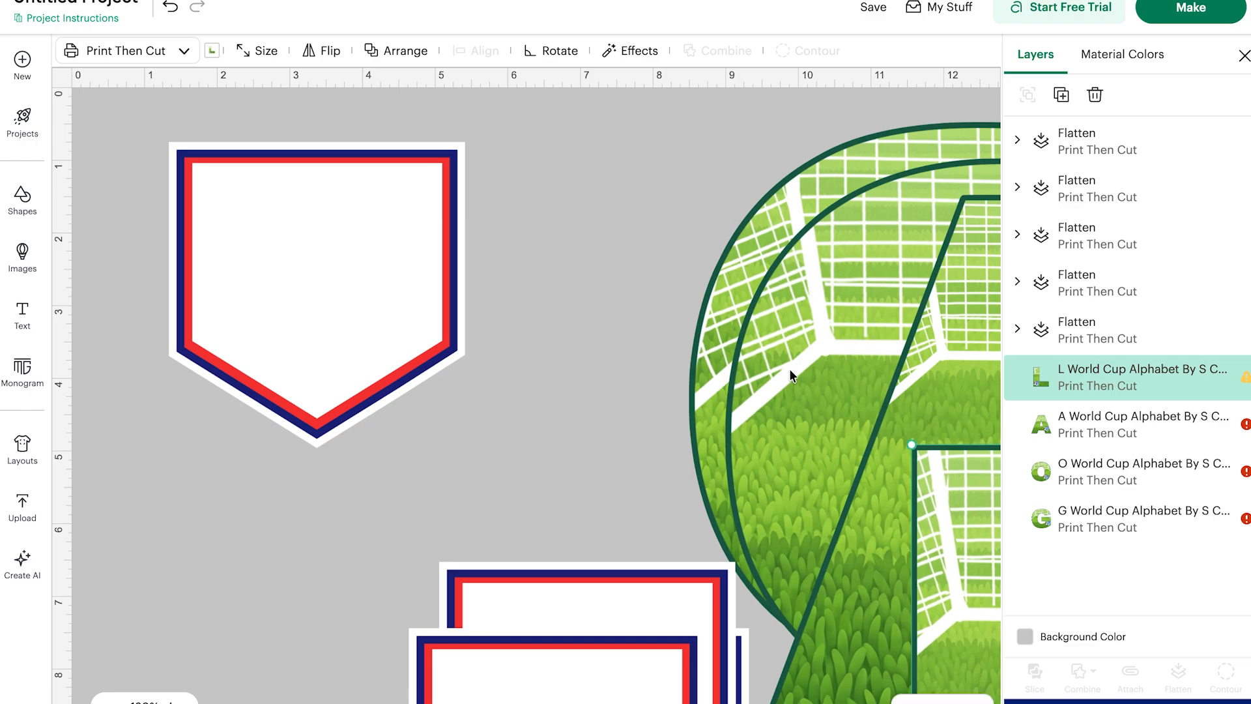
click(839, 545)
drag(713, 310, 596, 537)
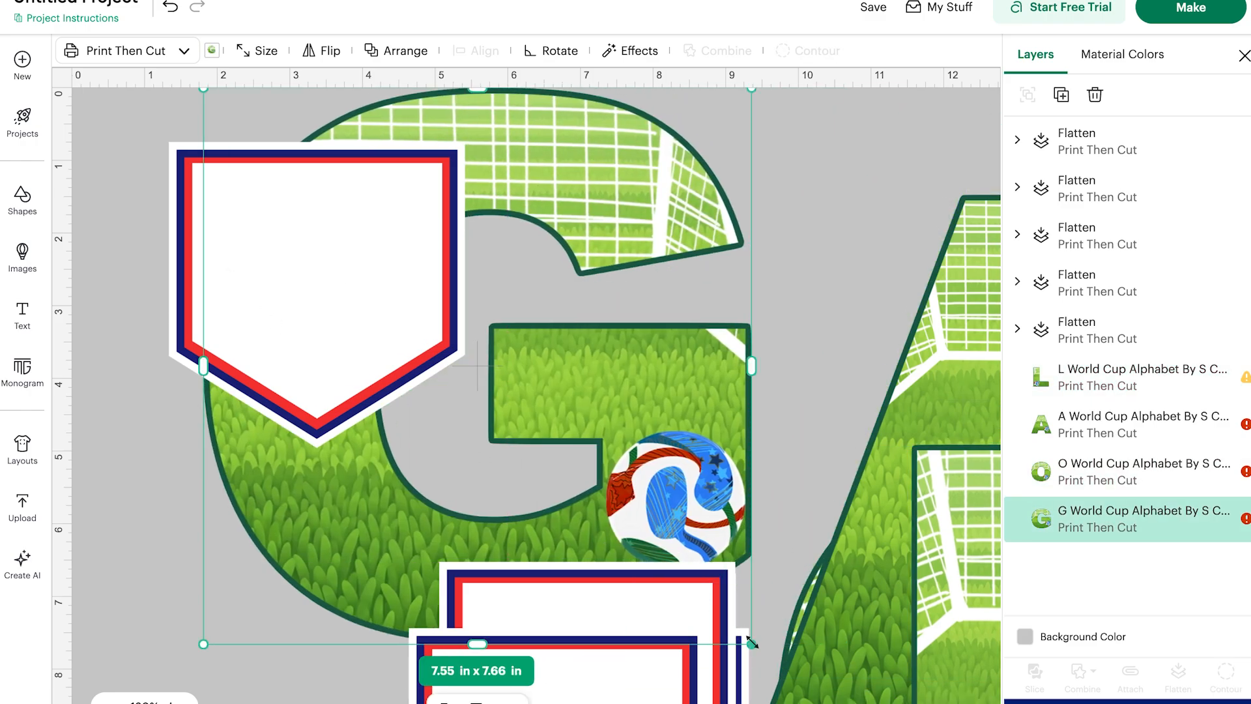
drag(752, 644, 393, 281)
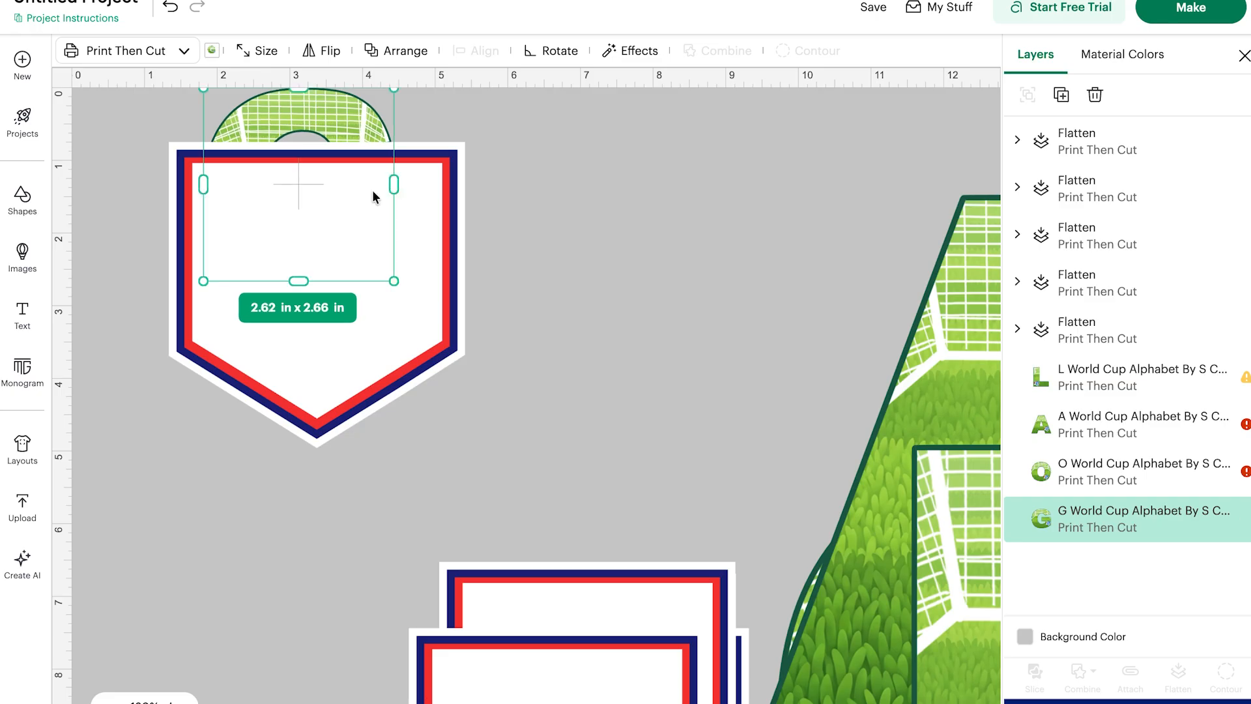
drag(292, 103, 314, 187)
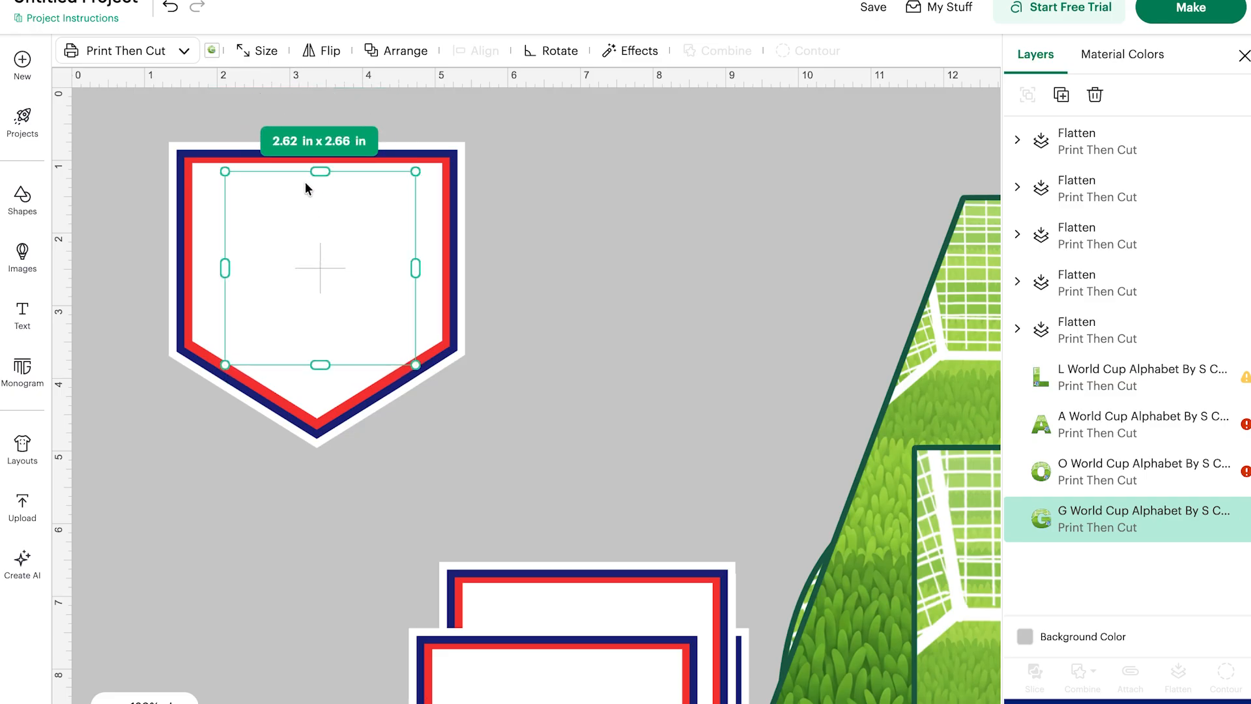
Send the first pennant to the back behind the G and nudge the G to center it.
right_click(202, 189)
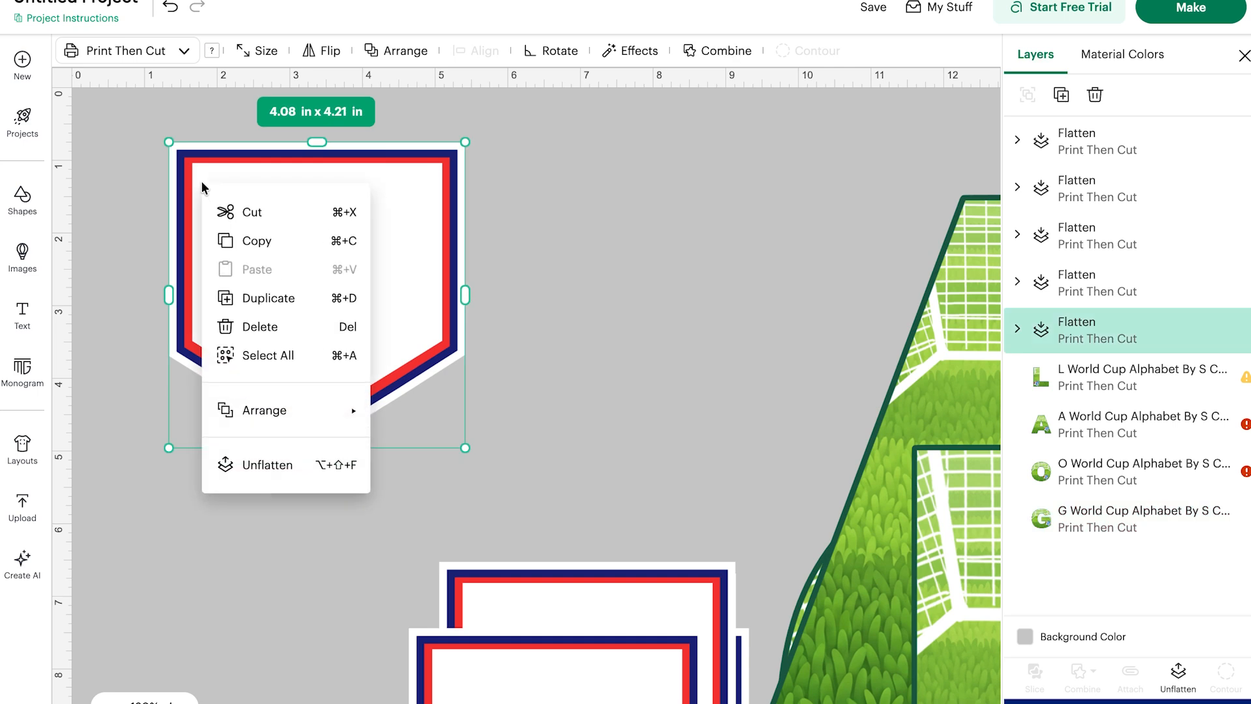
mouse_move(263, 430)
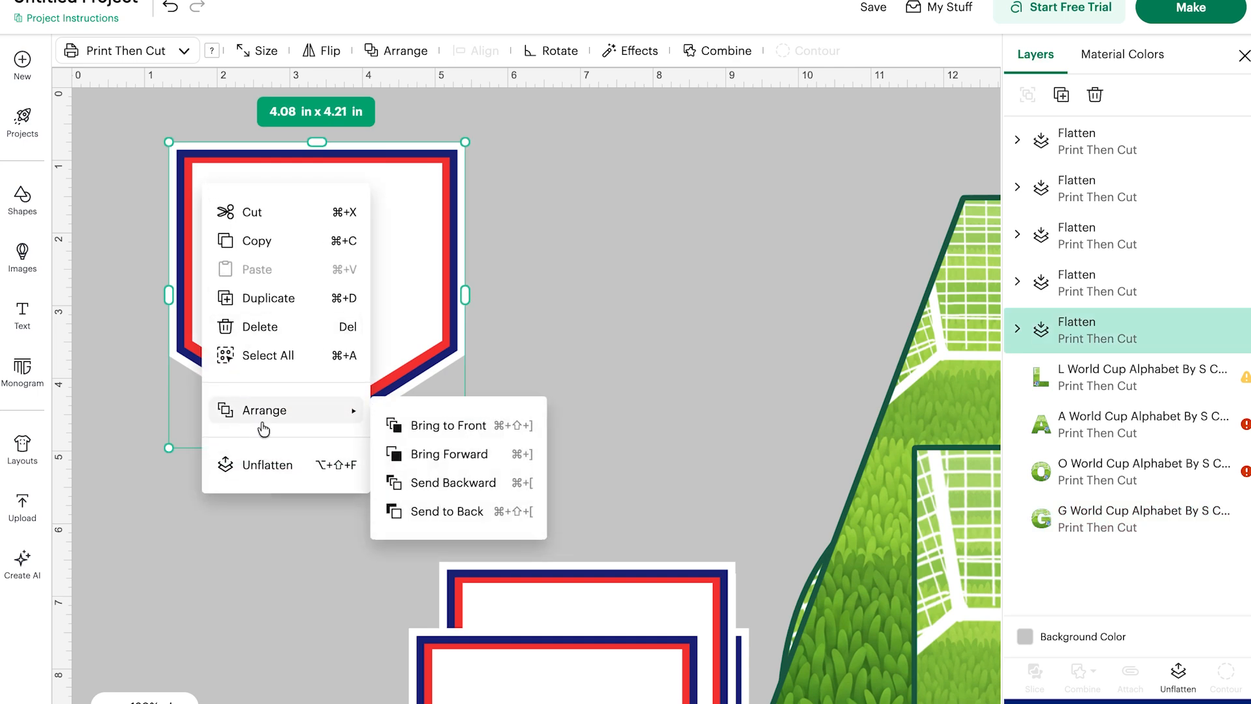
click(432, 512)
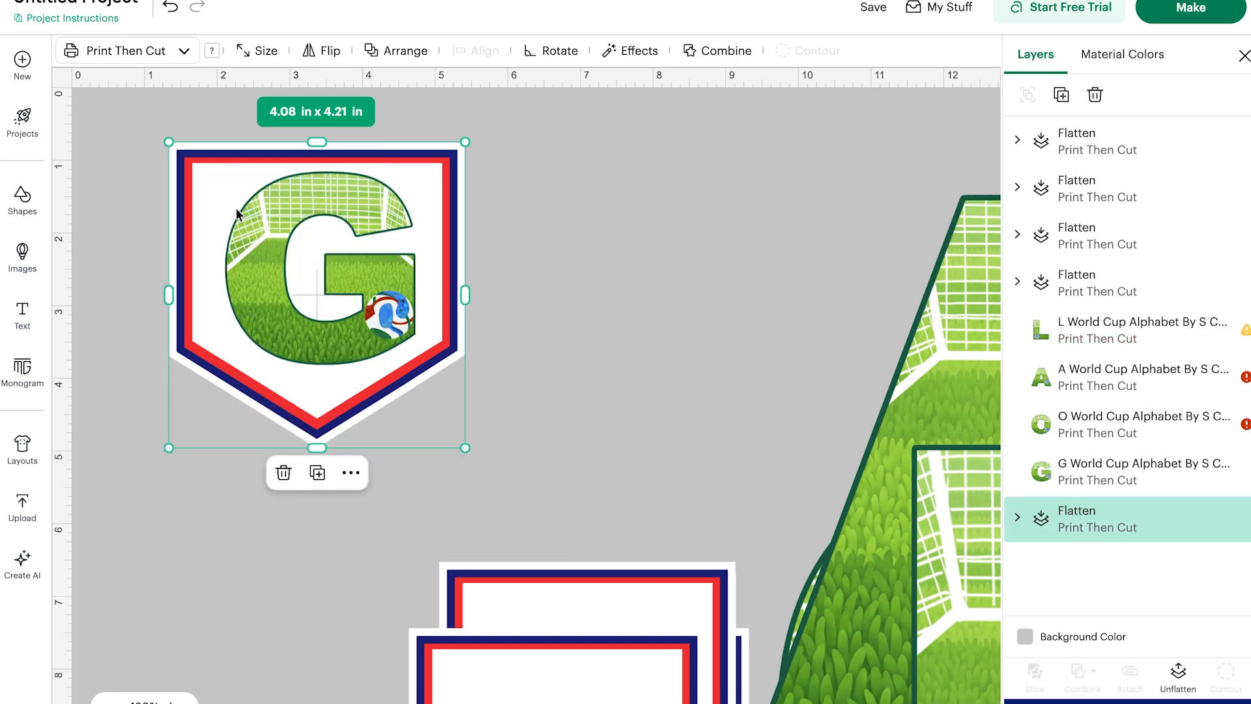
click(277, 264)
drag(276, 264, 267, 271)
Move a second pennant up beside the first one.
click(549, 427)
scroll(587, 423, right, 2)
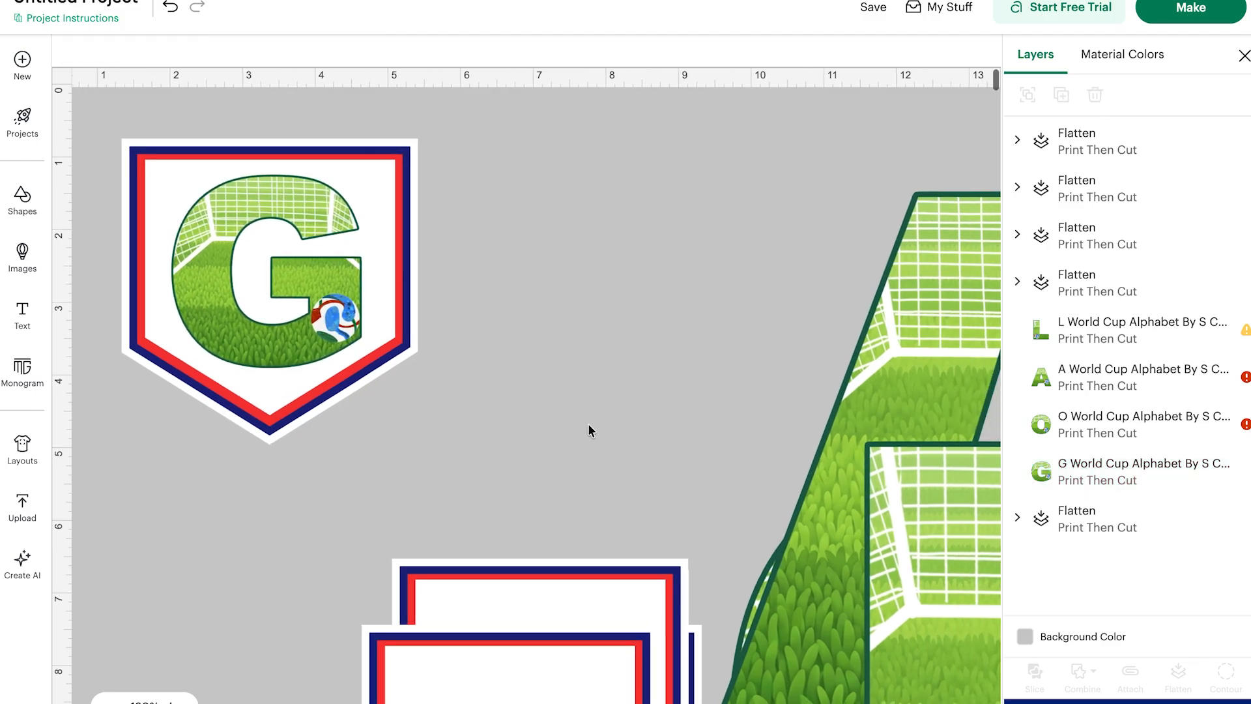
drag(516, 638, 596, 153)
Select the G and its pennant together and flatten them.
click(308, 519)
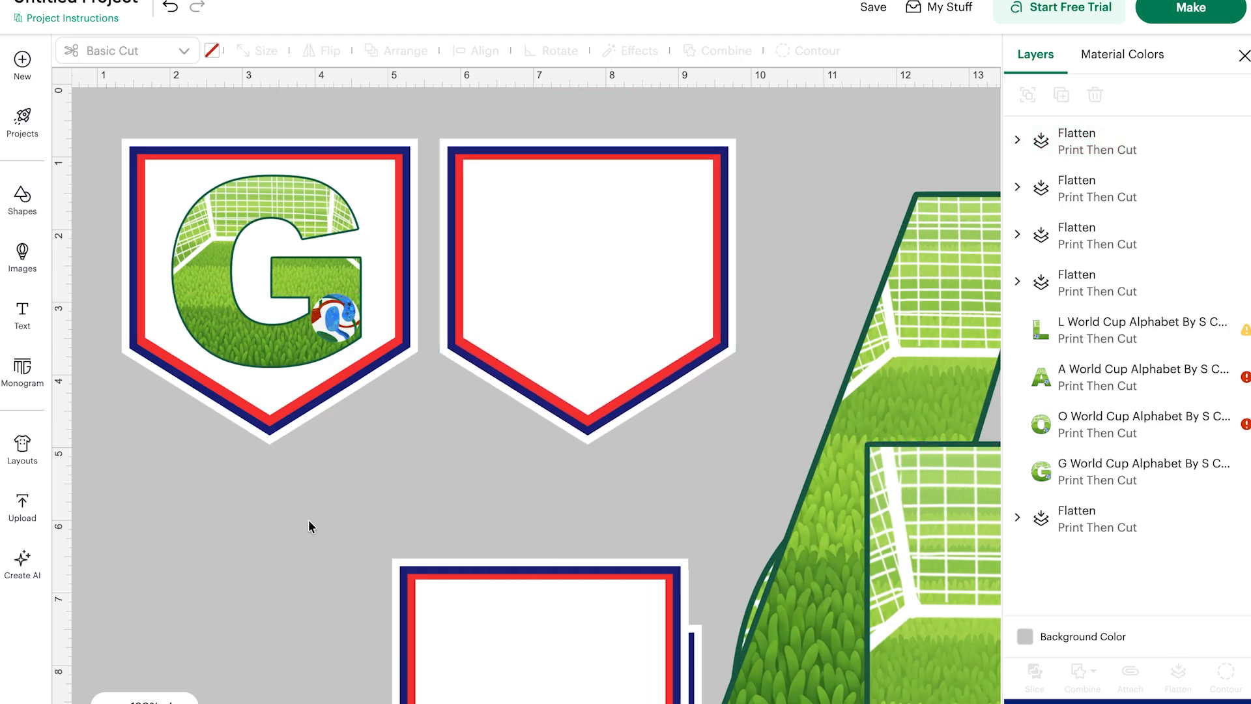
drag(307, 518, 257, 115)
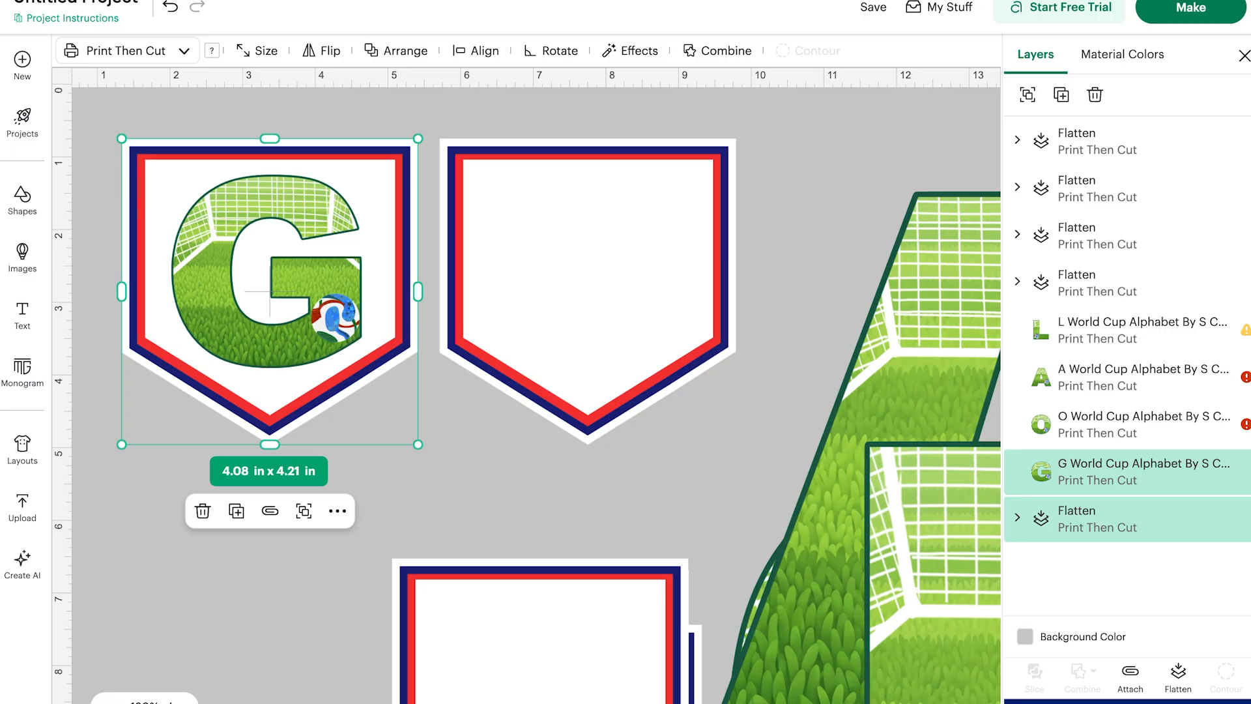
click(1176, 673)
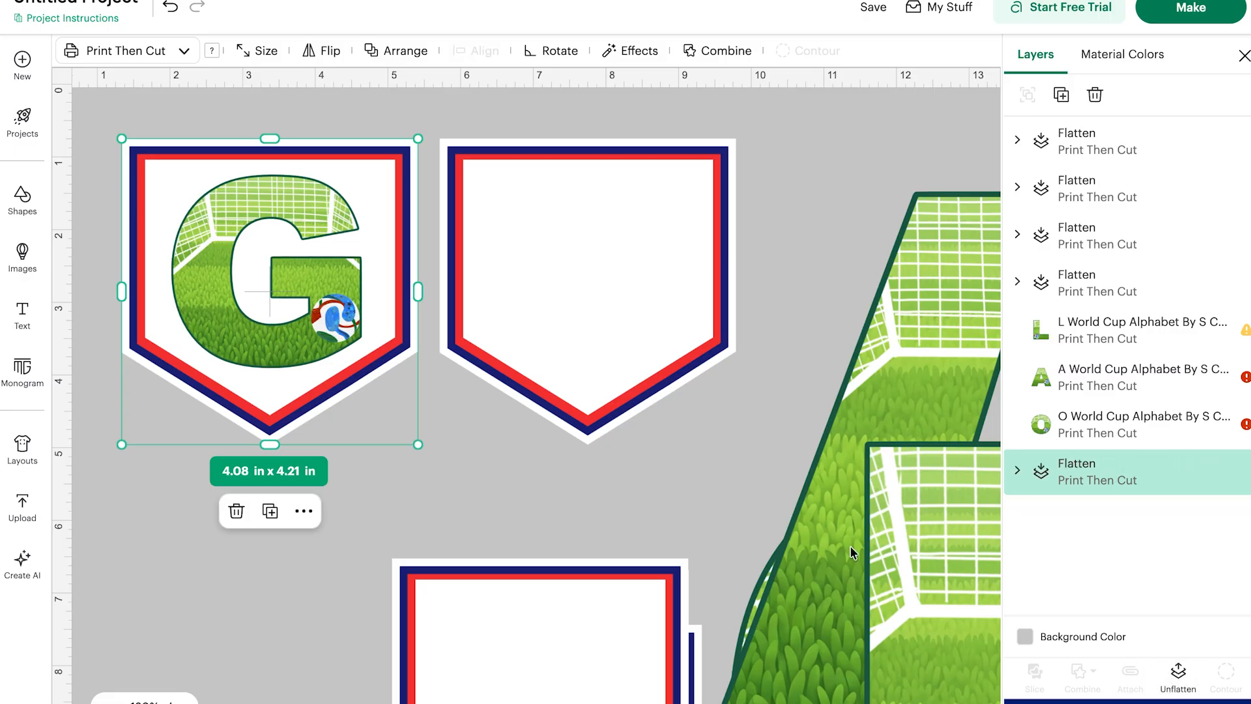
Send the second pennant to the back behind the O letter.
scroll(850, 546, right, 1)
scroll(849, 545, left, 1)
drag(793, 463, 975, 503)
drag(736, 654, 435, 166)
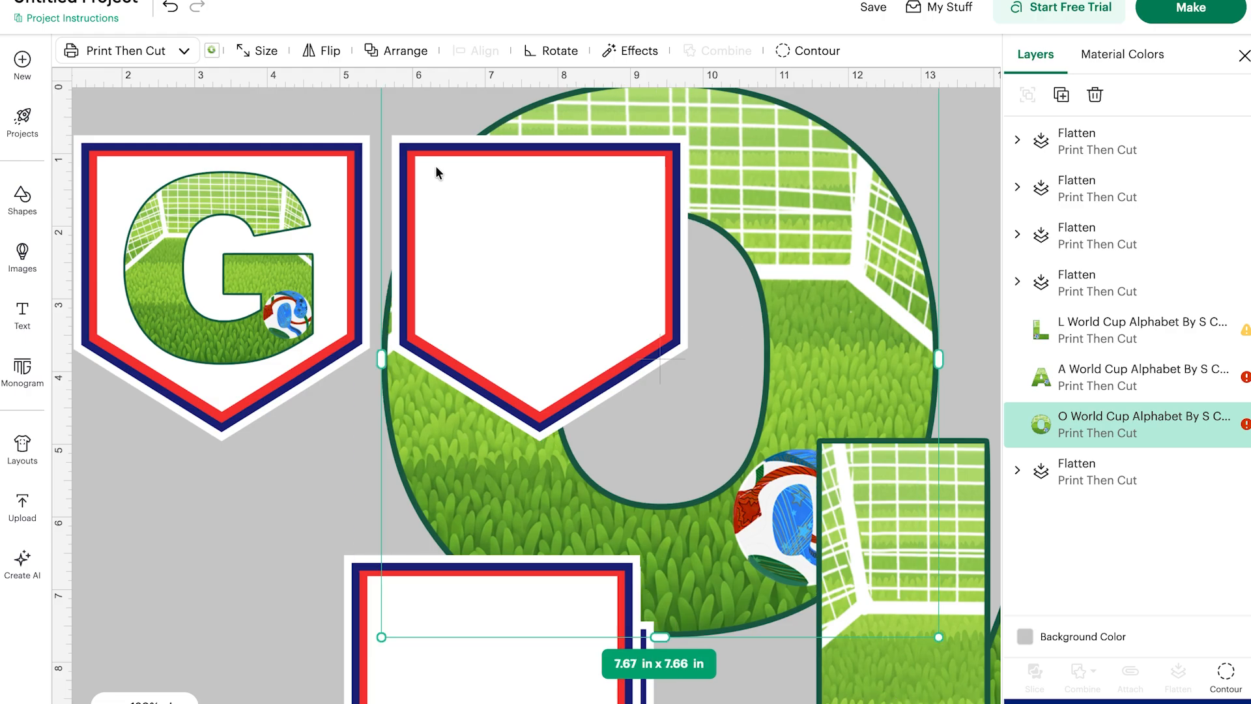
click(624, 264)
right_click(526, 185)
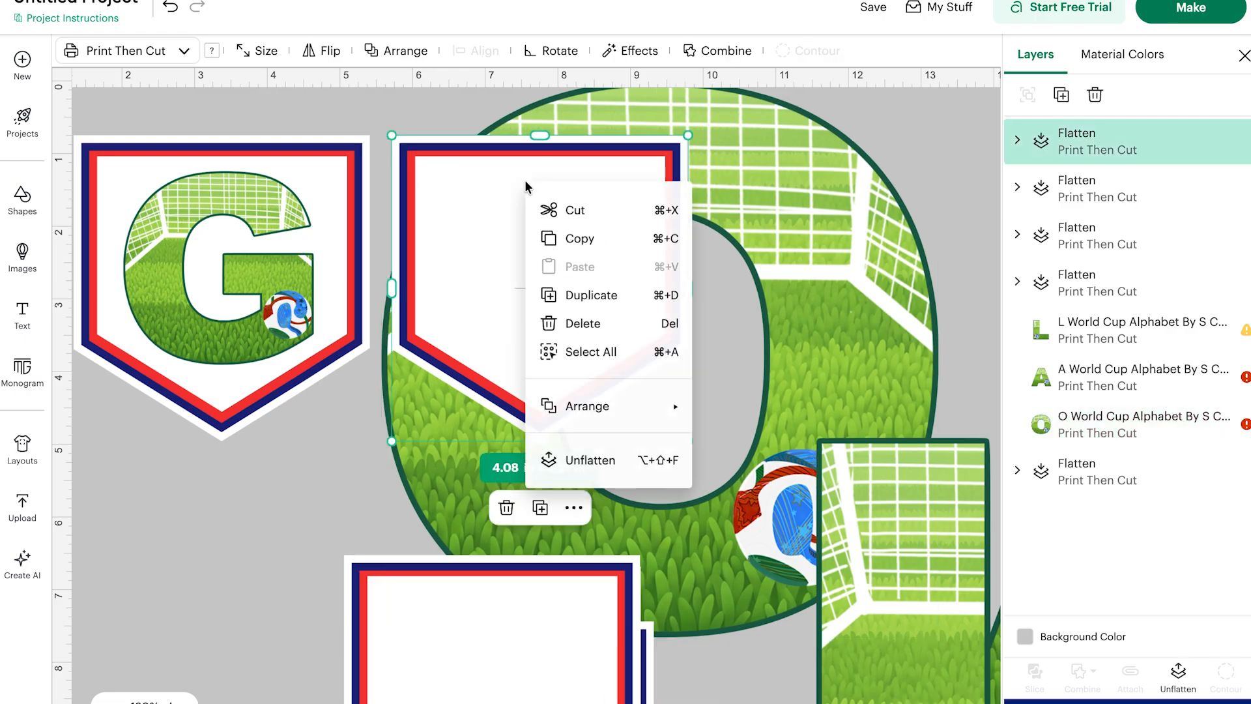
mouse_move(567, 408)
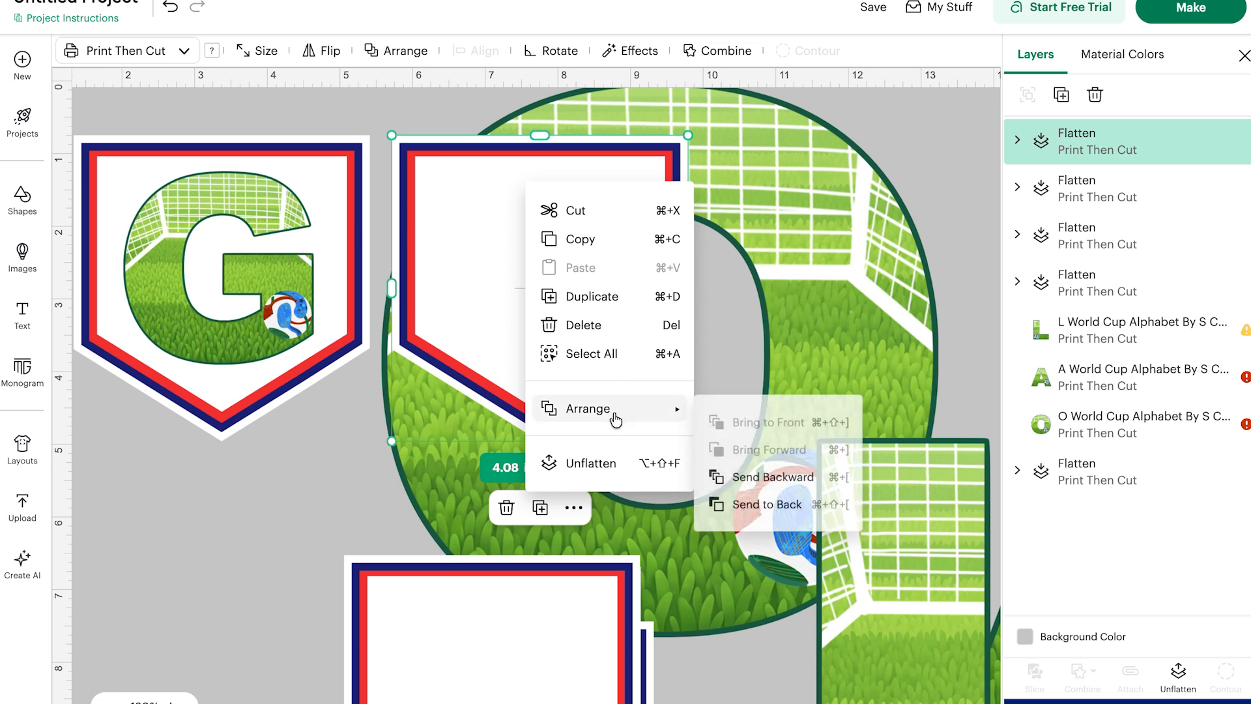
mouse_move(616, 417)
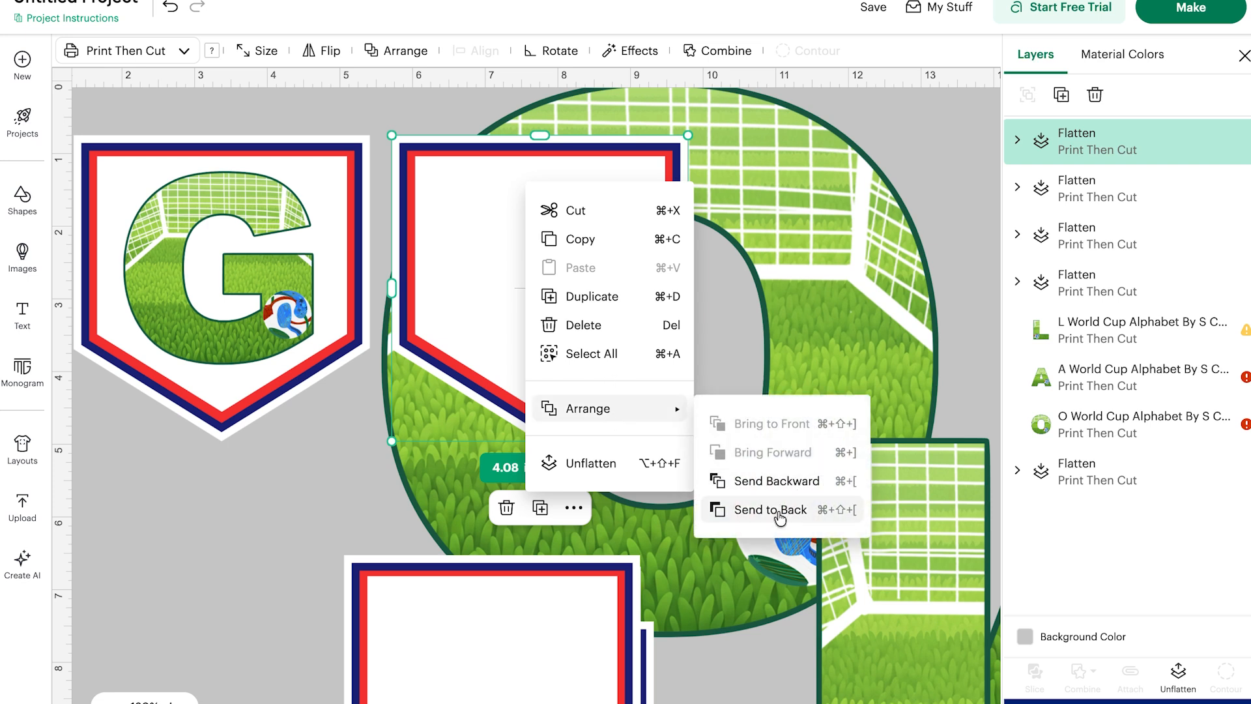
click(781, 511)
Scale the O letter to about 2.76 × 2.76 in and place it centered on the second pennant.
click(815, 174)
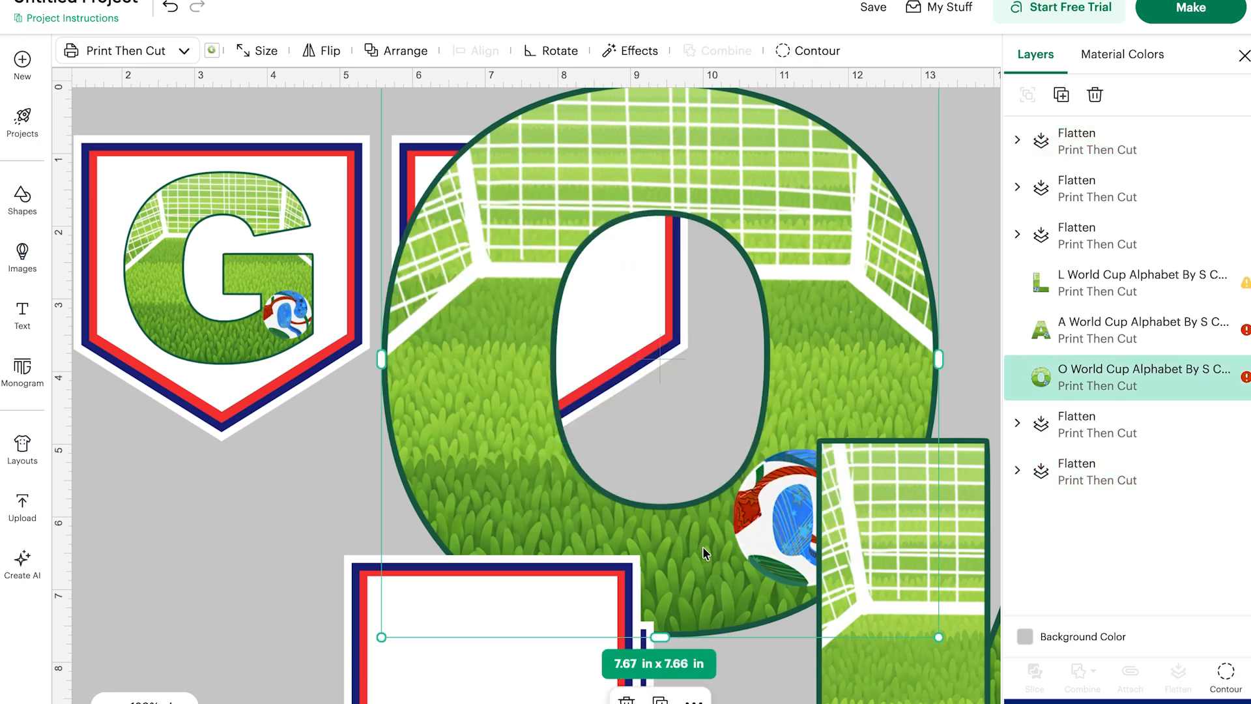
drag(968, 469, 1007, 677)
click(772, 527)
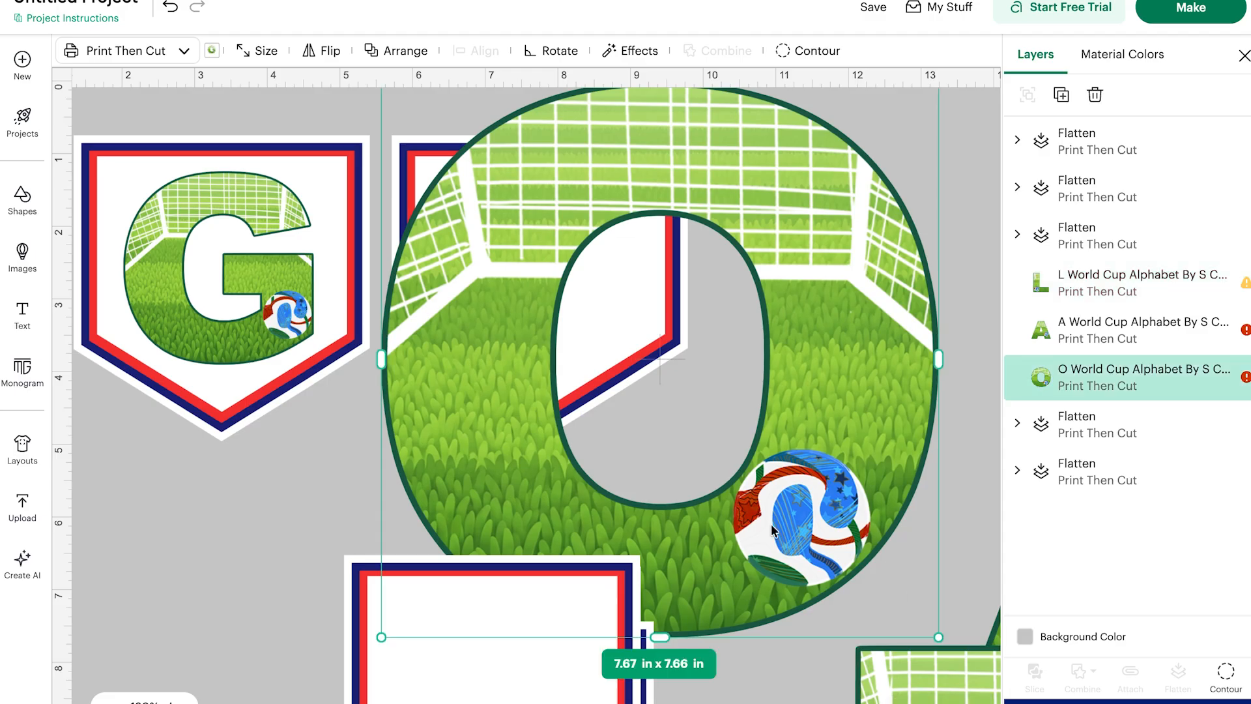
drag(933, 634, 586, 294)
drag(446, 125, 185, 217)
drag(335, 385, 319, 352)
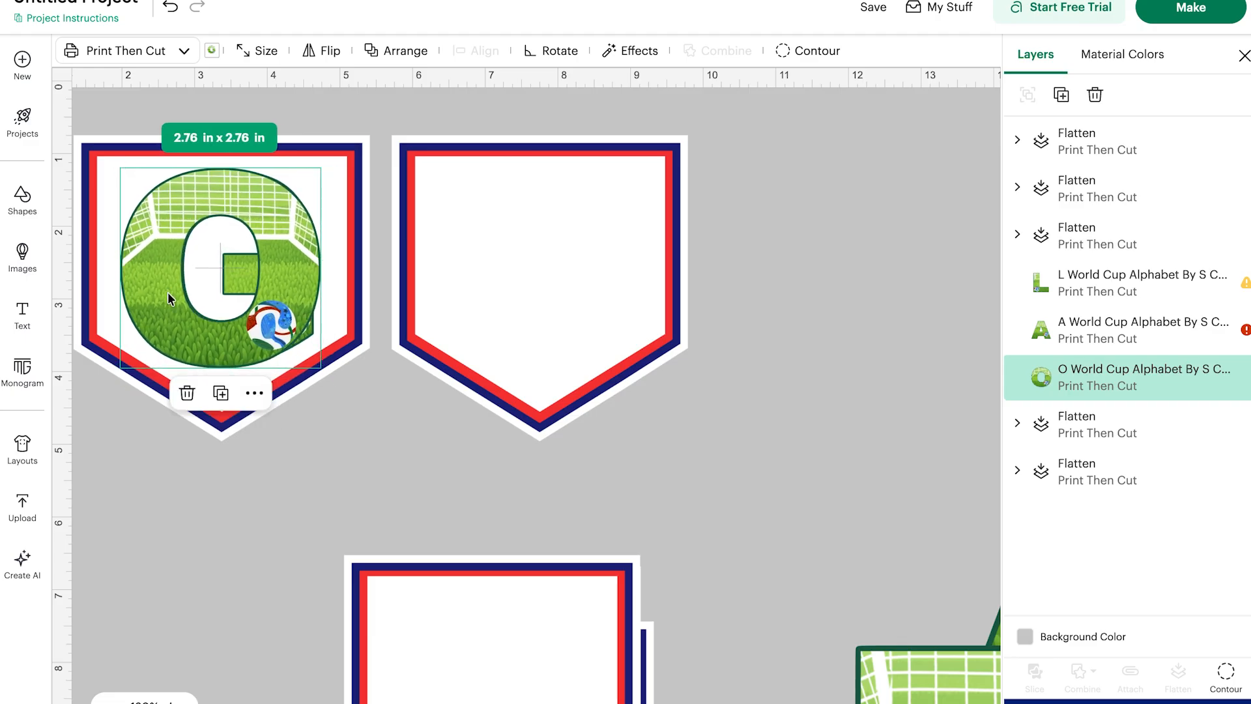
drag(168, 298, 490, 276)
Select the O and its pennant together and flatten them.
click(720, 341)
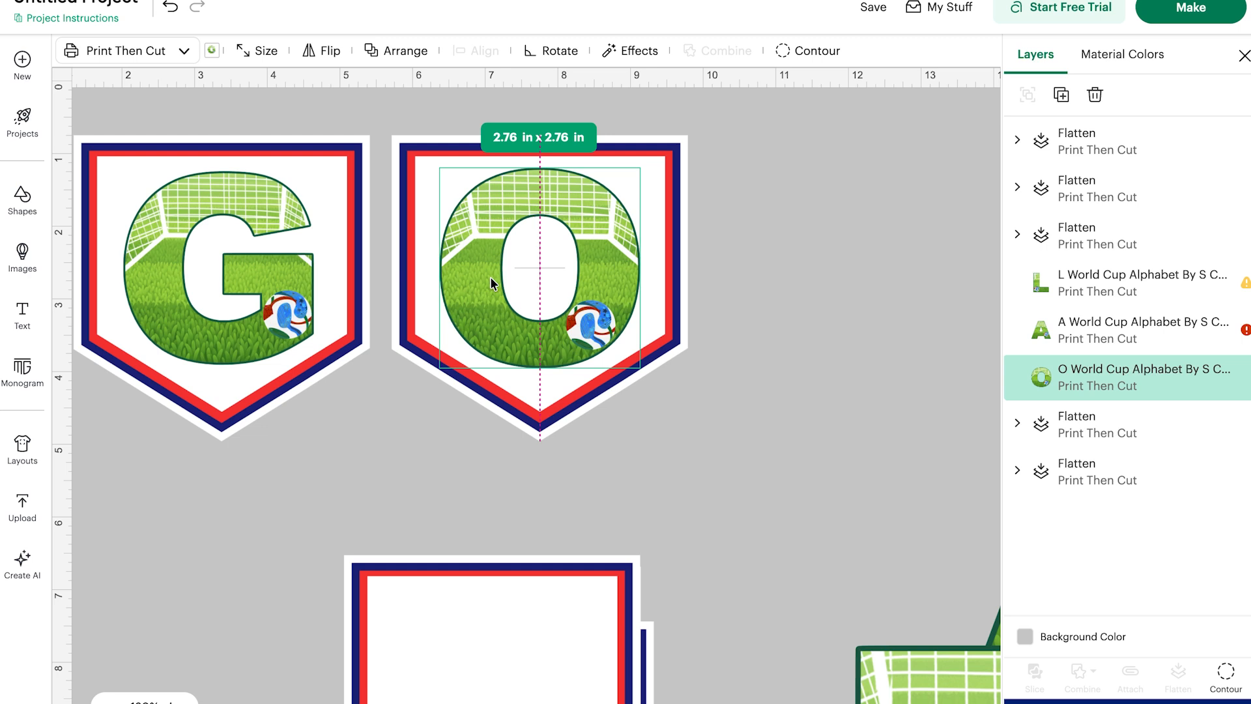
click(680, 378)
drag(692, 438, 384, 127)
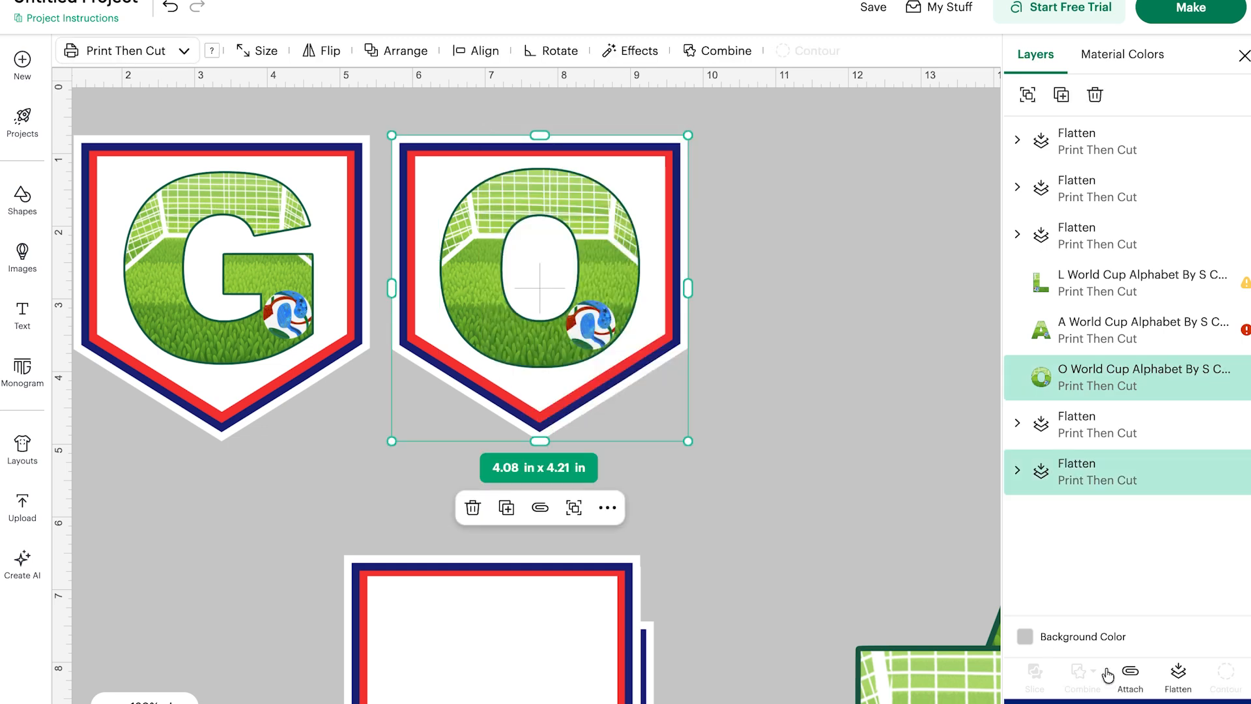
click(1177, 674)
Move a third pennant beside the O pennant and raise the A and L letters above the pennants in the layer order.
scroll(765, 590, right, 3)
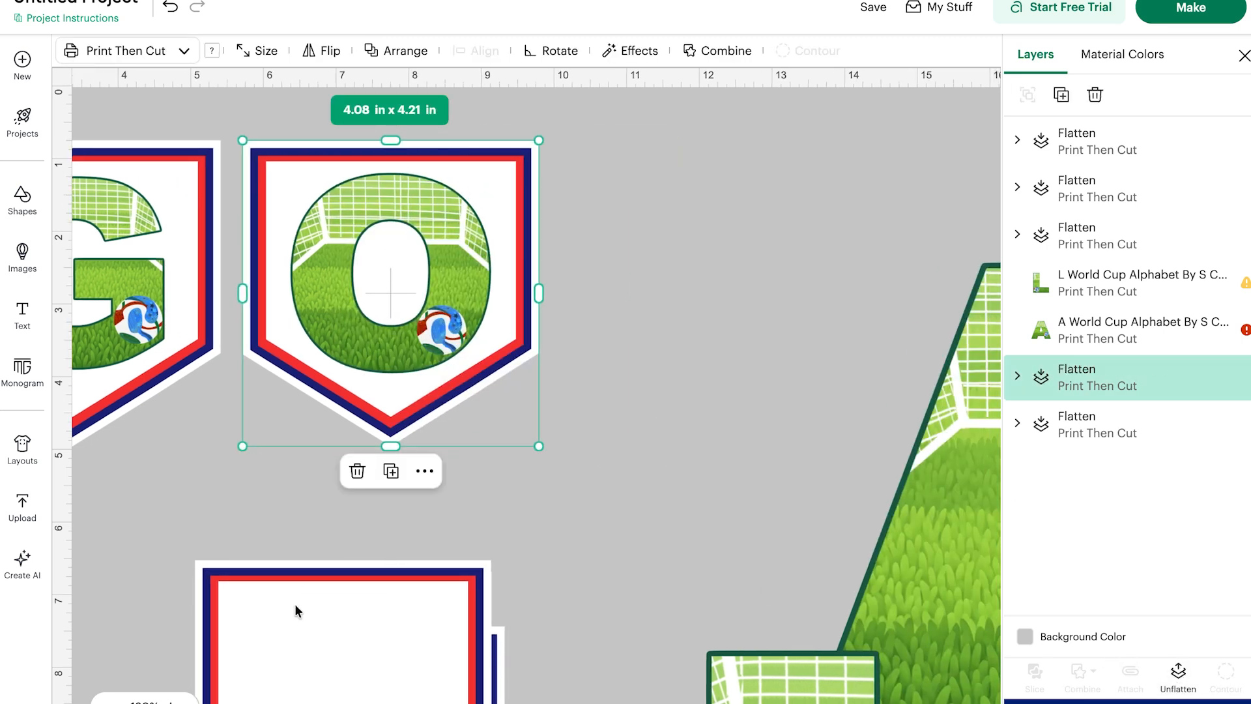
drag(295, 610, 657, 185)
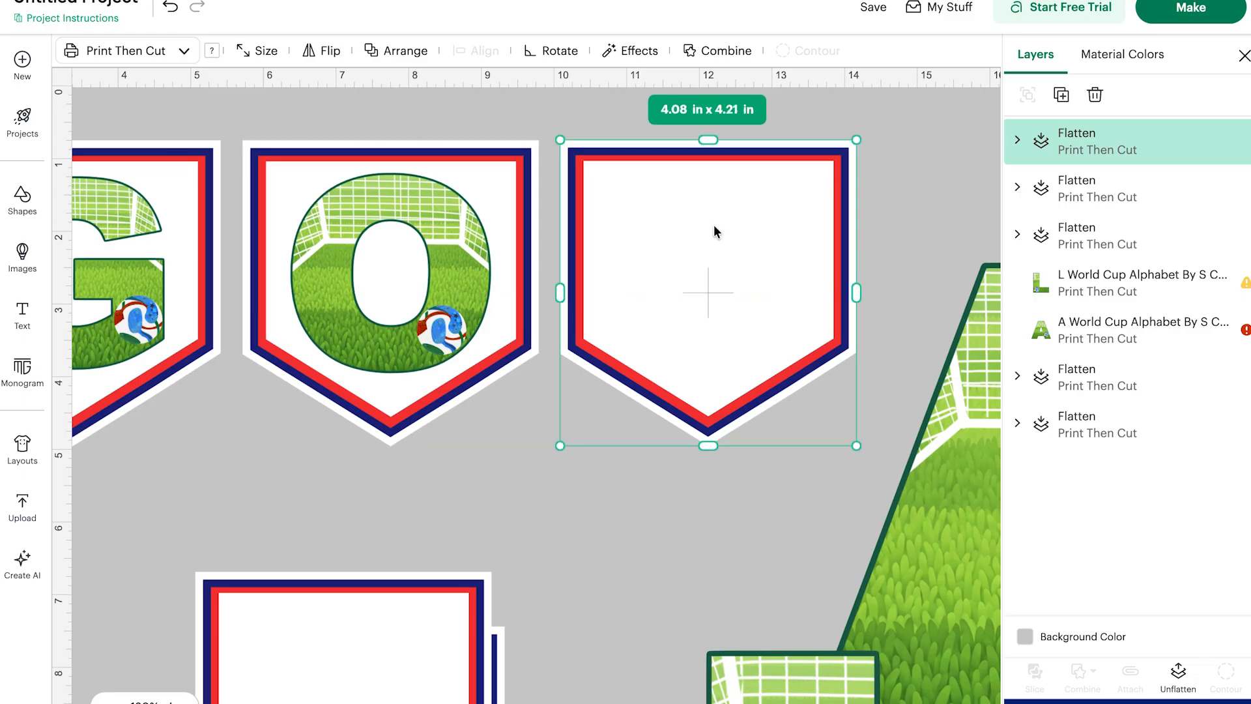
drag(946, 499, 633, 220)
drag(1055, 331, 1042, 117)
drag(1040, 331, 1043, 196)
Scale the A letter to about 3.06 × 2.82 in and center it on the third pennant.
scroll(848, 522, right, 1)
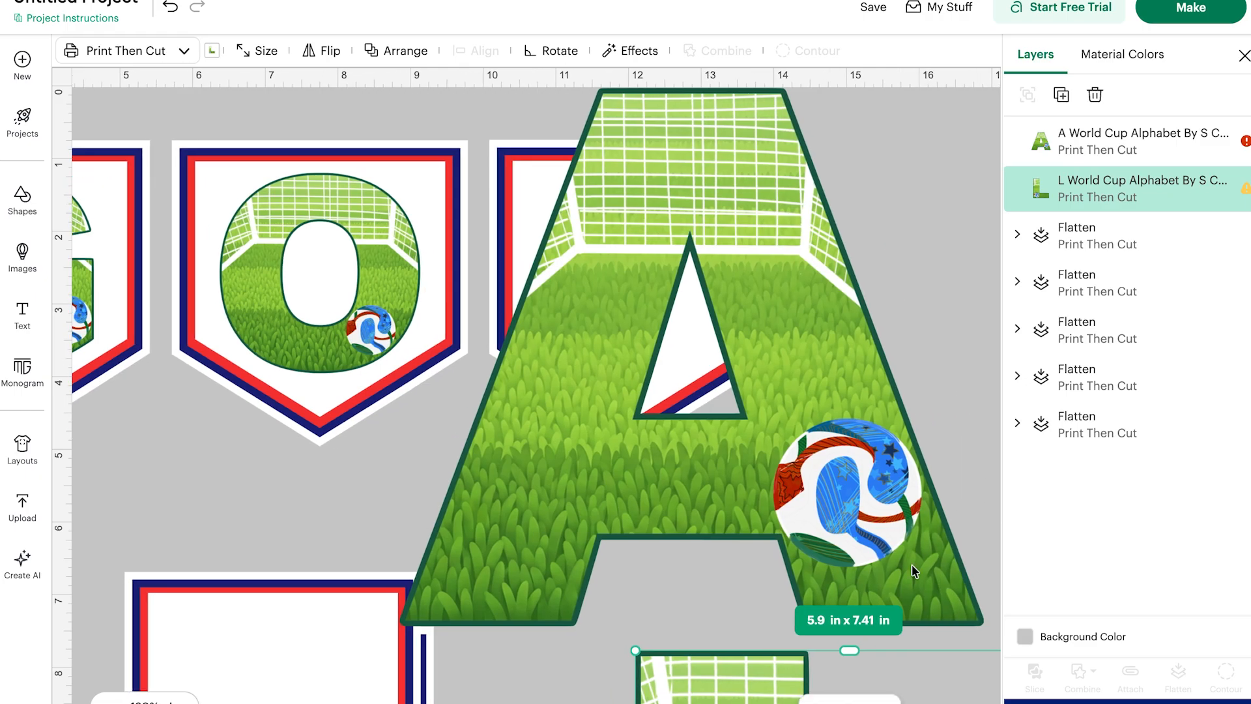
click(913, 570)
drag(985, 623, 624, 292)
drag(529, 125, 331, 197)
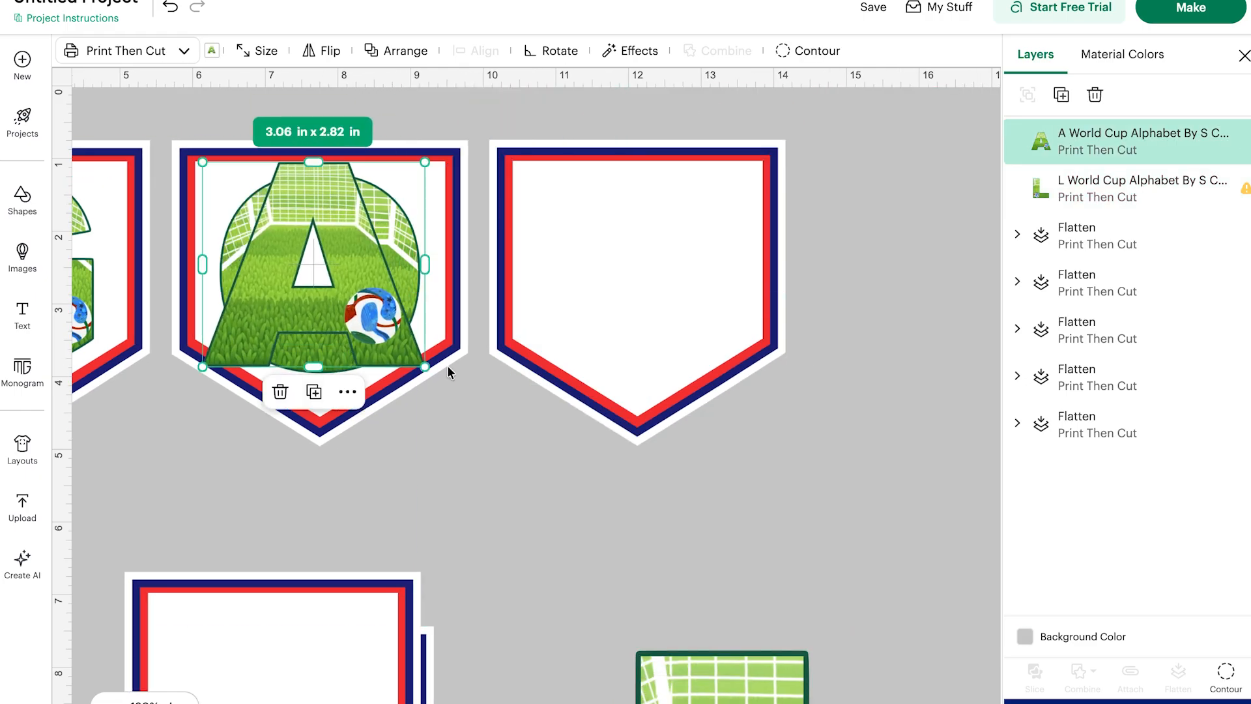
drag(425, 366, 419, 360)
drag(318, 296, 648, 302)
mouse_move(749, 365)
mouse_down()
mouse_move(724, 342)
mouse_move(739, 357)
mouse_up()
drag(584, 251, 588, 257)
Select the A and its pennant together and flatten them.
click(787, 423)
scroll(788, 423, left, 5)
scroll(788, 423, right, 6)
drag(822, 418, 561, 133)
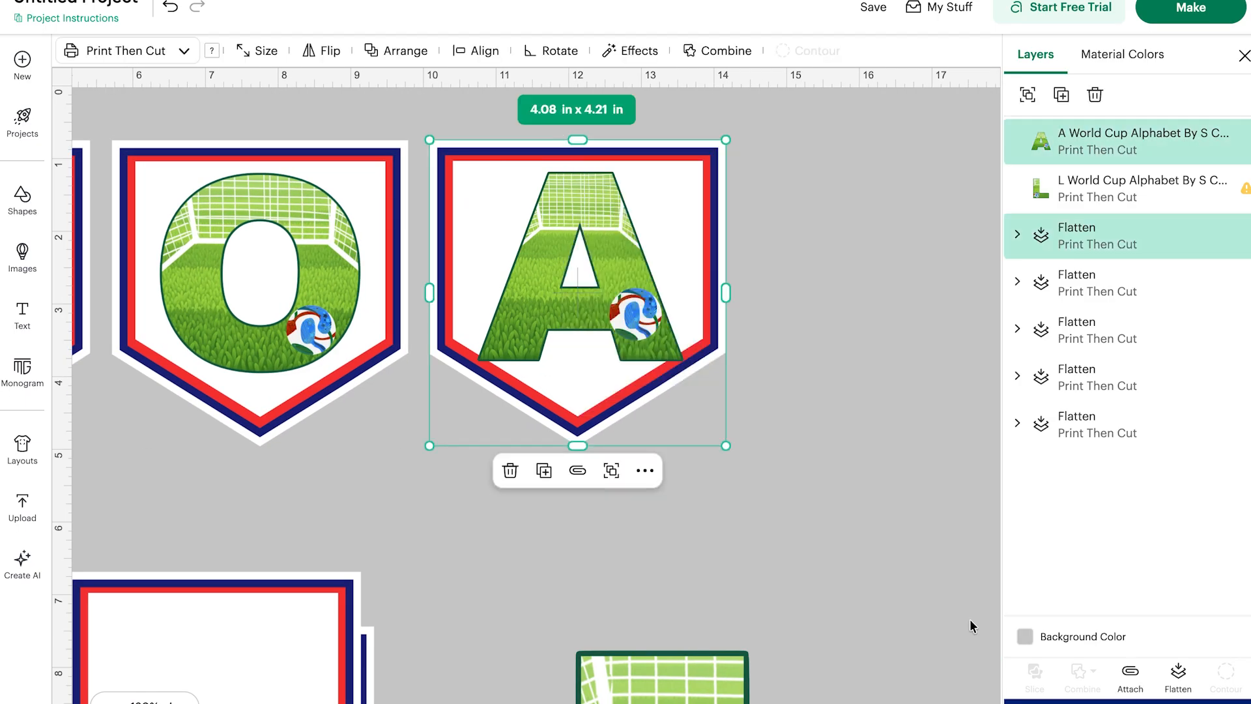
click(1177, 674)
Move the fourth pennant beside the A pennant, place the L letter on it and flatten them together.
drag(262, 604, 945, 172)
scroll(702, 342, right, 5)
drag(274, 677, 527, 181)
drag(921, 690, 345, 359)
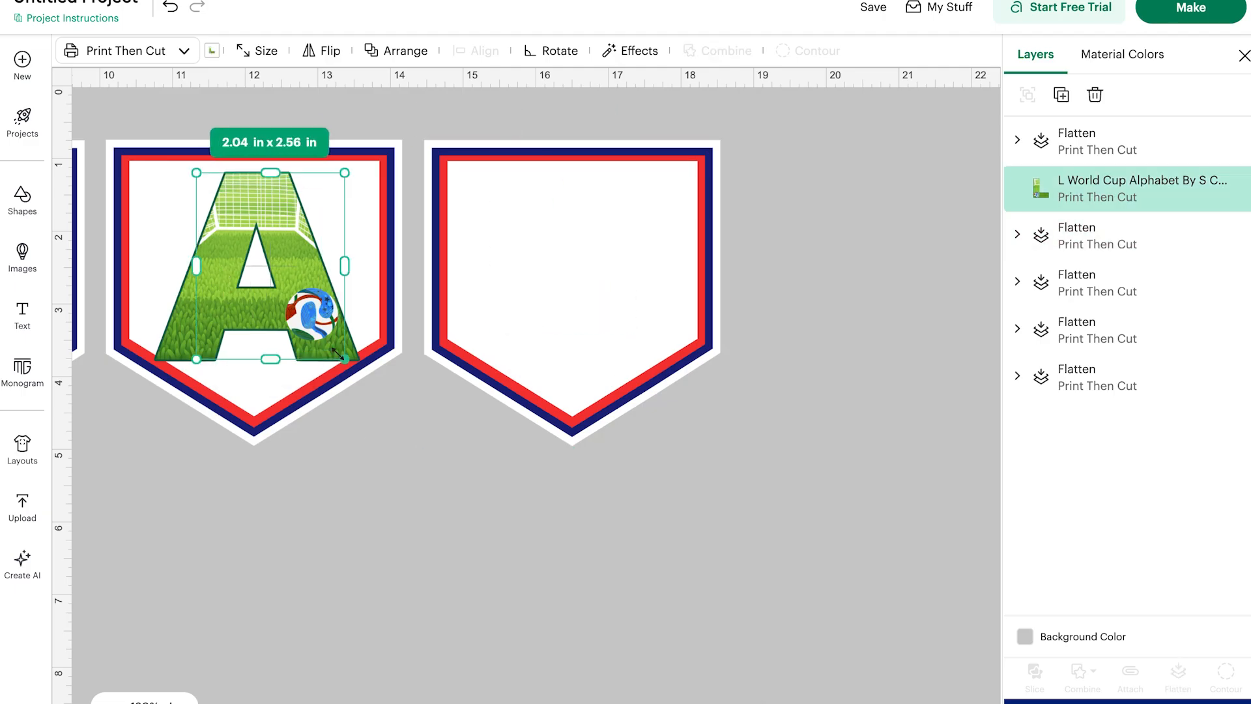
drag(240, 246, 216, 503)
drag(226, 288, 528, 287)
drag(677, 564, 604, 338)
click(1178, 676)
Resize the A letter to about 2.71 × 2.49 in, center it on its pennant and flatten them again.
drag(171, 604, 193, 341)
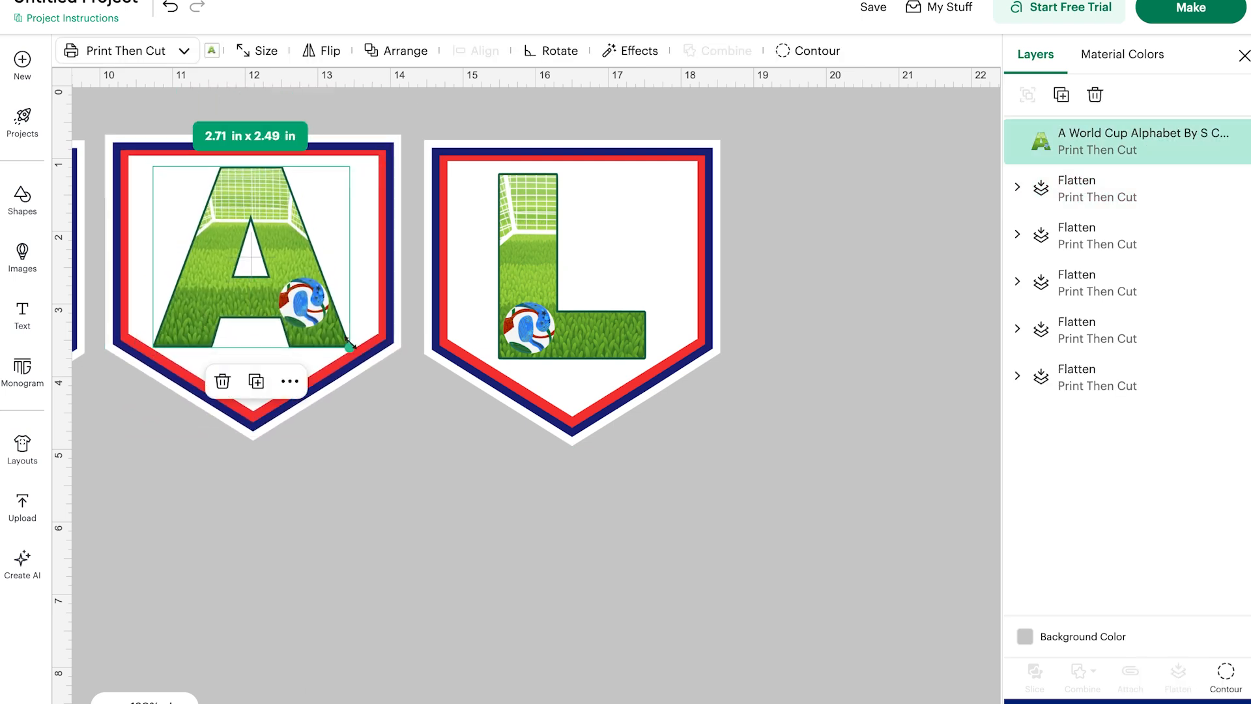
drag(266, 320, 268, 325)
click(320, 607)
drag(320, 607, 274, 332)
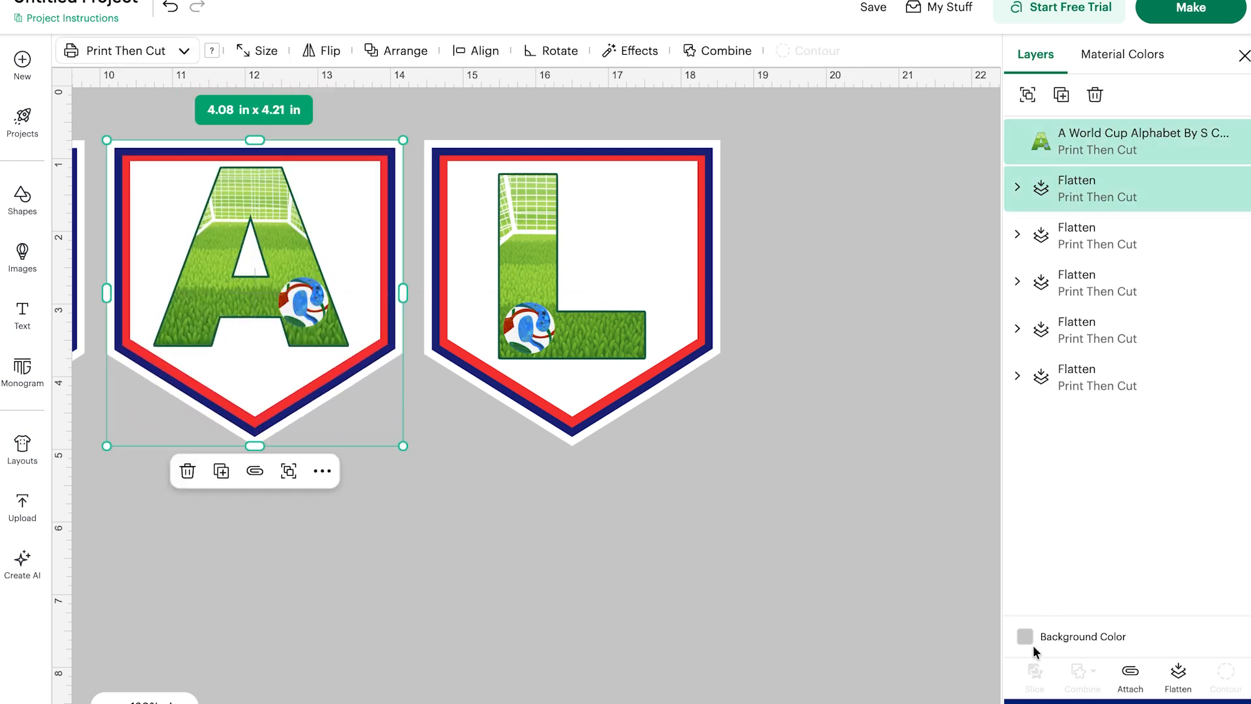
click(1178, 676)
Unflatten the G pennant, reposition the G letter on it and flatten them together again.
scroll(476, 563, left, 8)
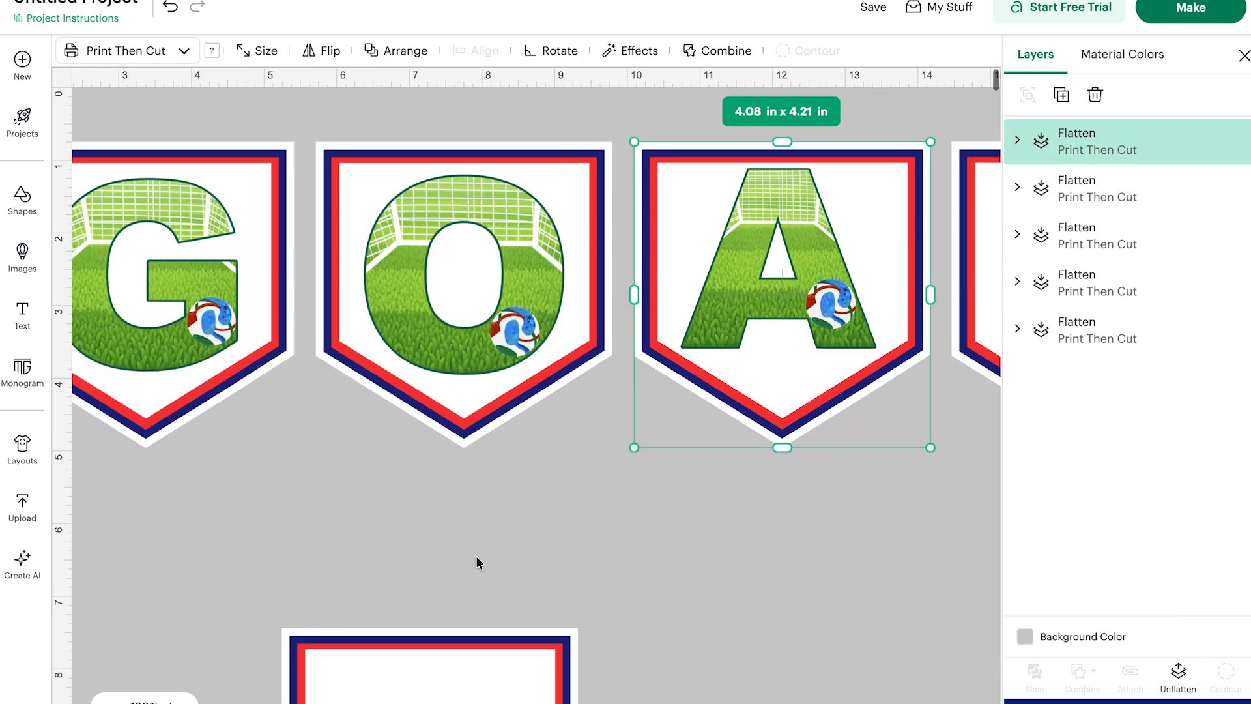
click(1196, 673)
click(1101, 372)
click(1176, 671)
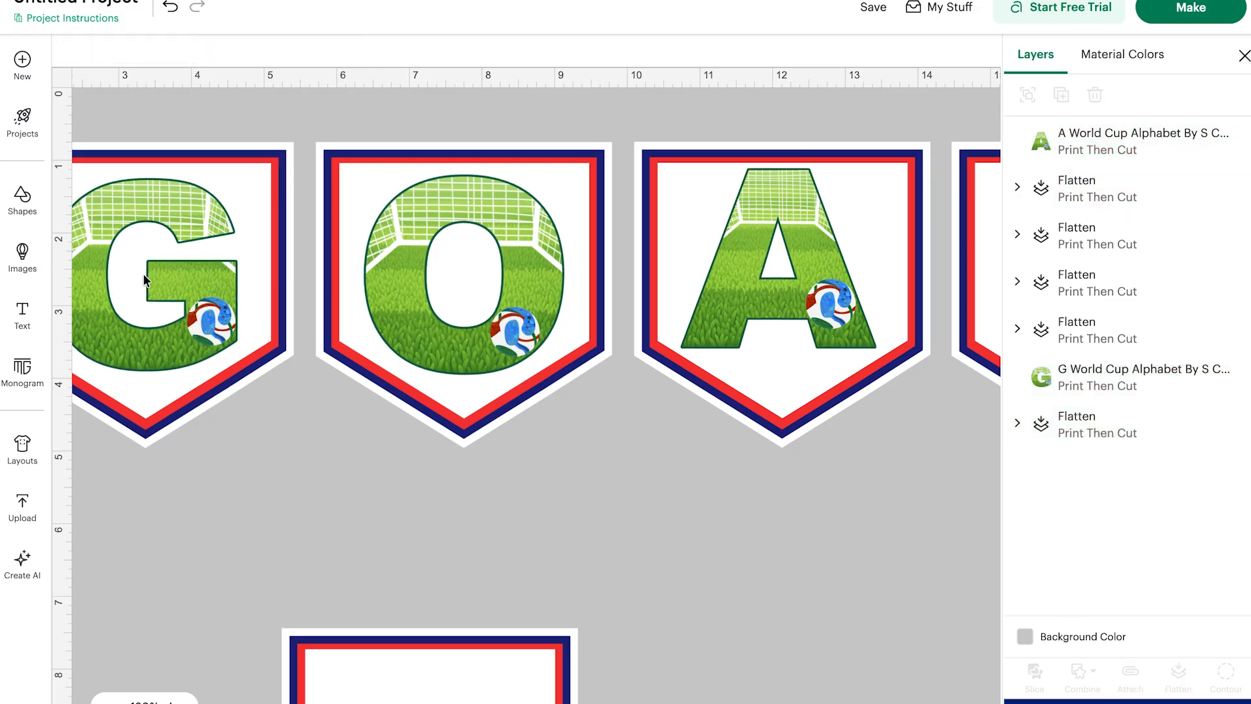
drag(145, 280, 145, 270)
click(413, 527)
drag(209, 463, 158, 225)
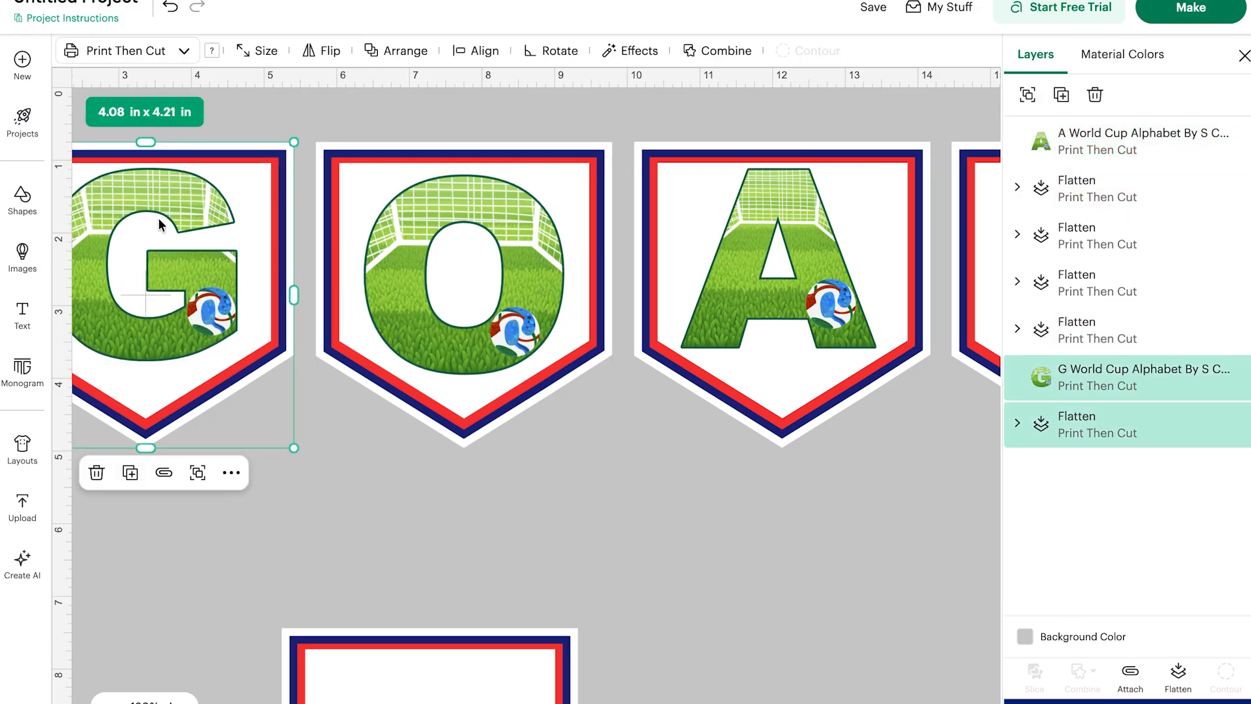
click(147, 134)
drag(113, 189, 115, 195)
drag(211, 465, 145, 147)
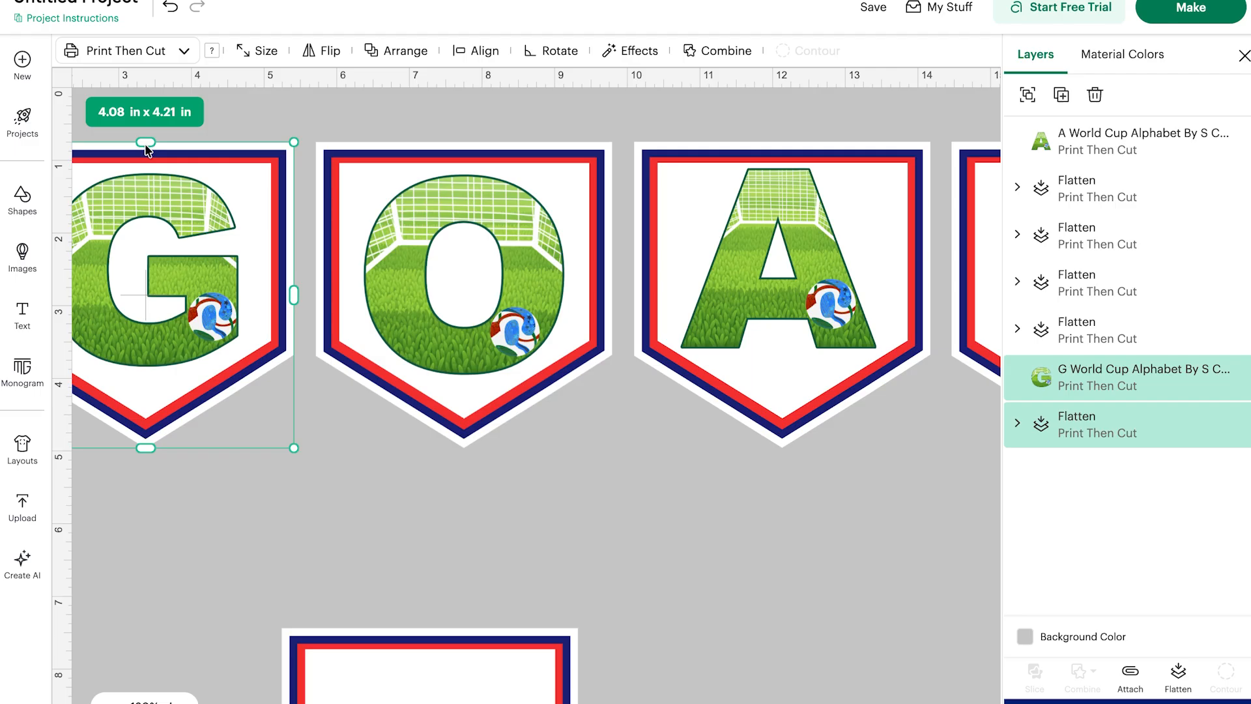
click(1179, 676)
click(469, 306)
click(484, 542)
drag(461, 303, 462, 300)
key(super+z)
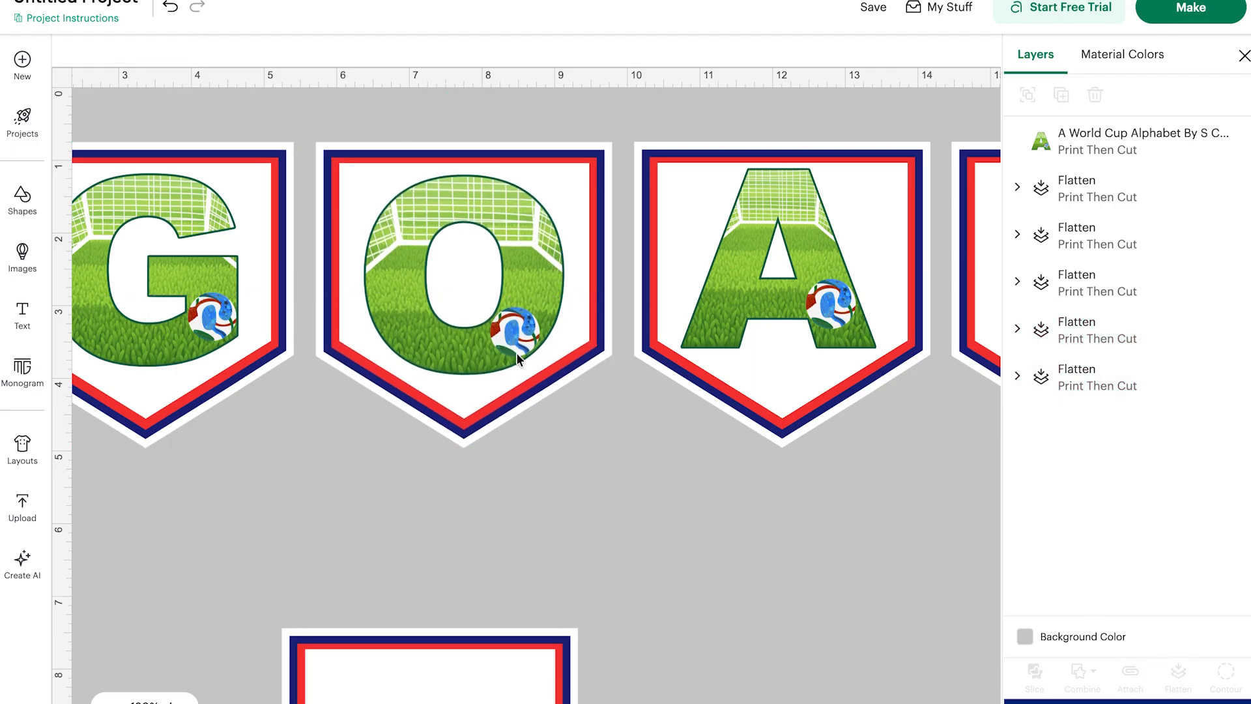
Unflatten the O pennant, recenter the O letter on it and flatten them together again.
click(518, 358)
click(1178, 676)
click(451, 208)
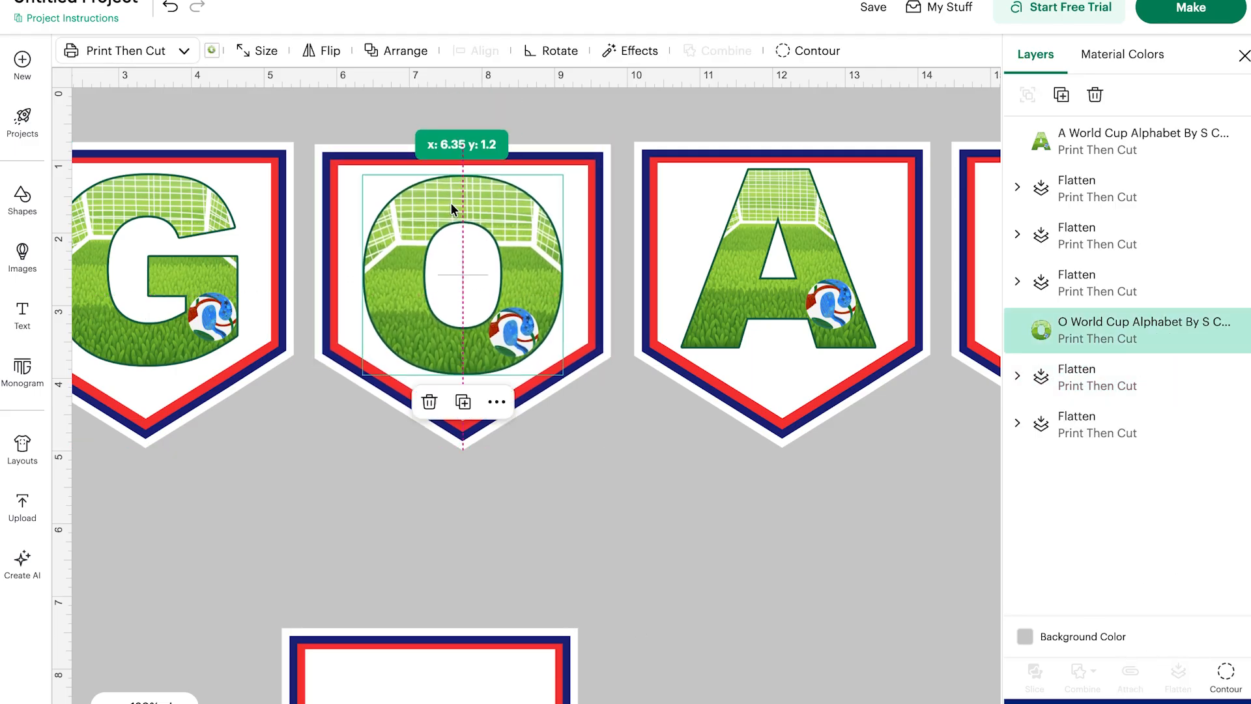
click(541, 569)
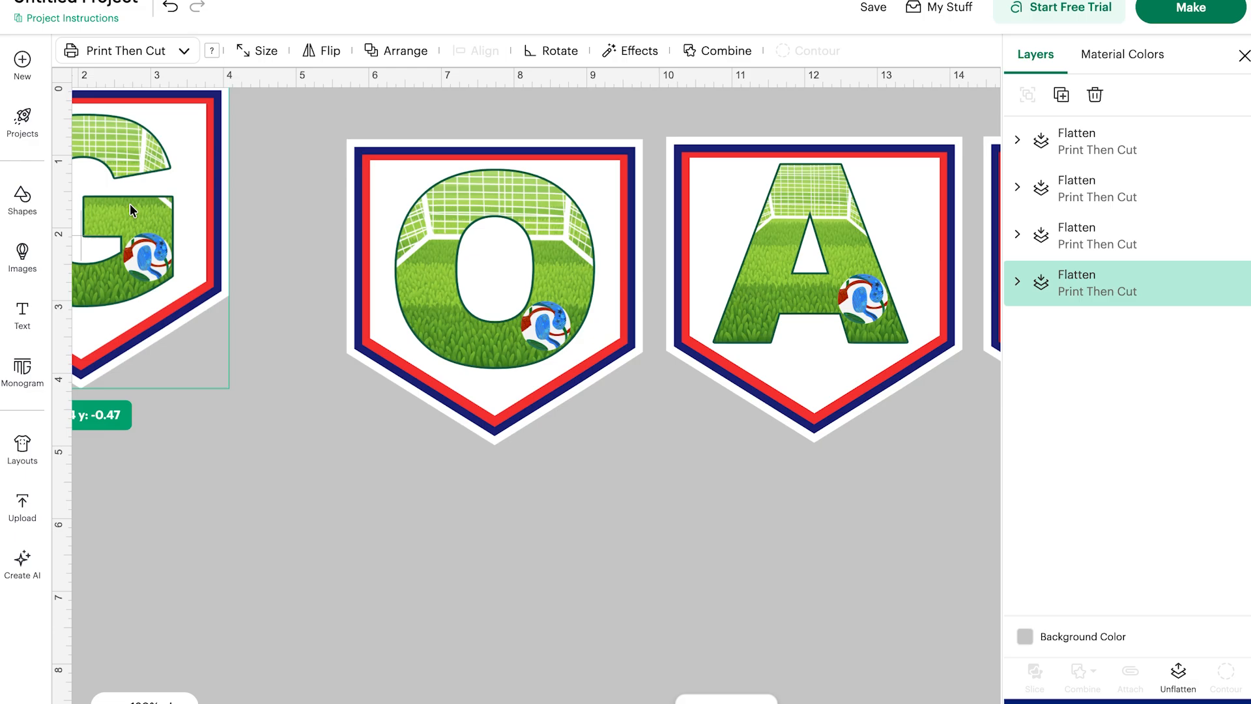
drag(95, 189, 183, 241)
scroll(179, 236, down, 5)
scroll(165, 221, left, 1)
drag(179, 189, 253, 188)
scroll(168, 215, up, 2)
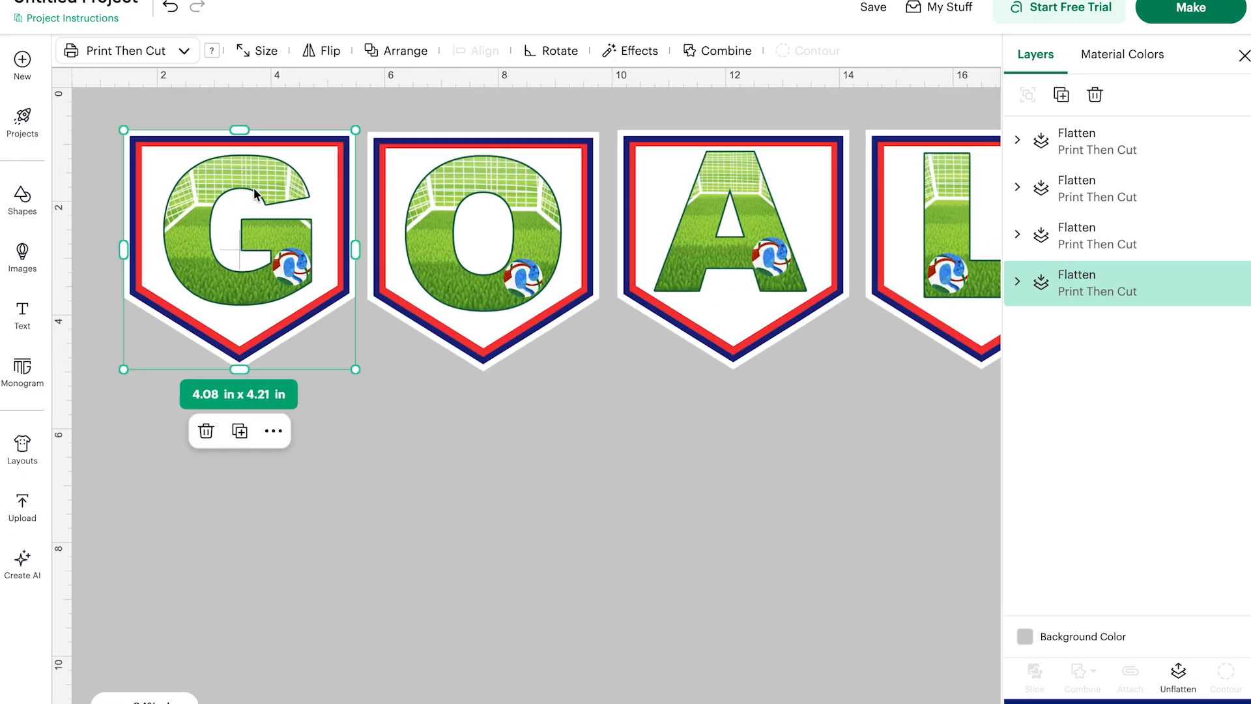
Arrange the four letter pennants in a two-by-two grid and flatten all of them together.
drag(329, 224, 247, 182)
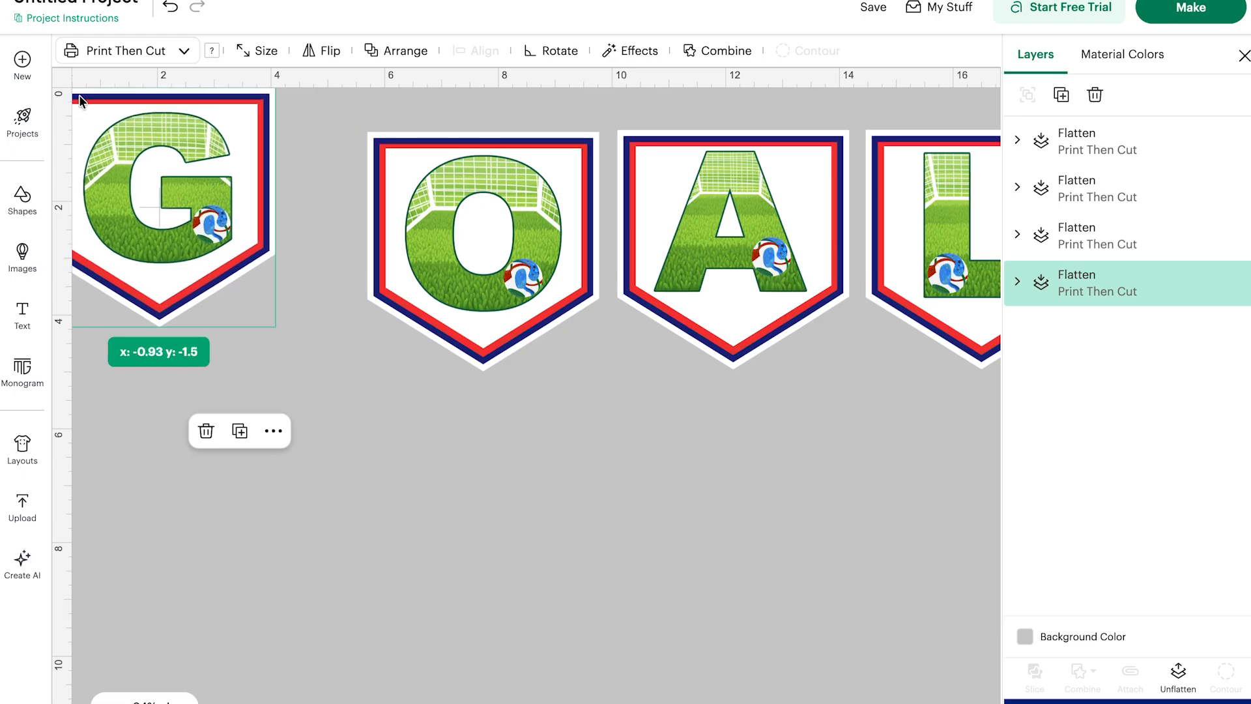
drag(541, 202, 458, 160)
drag(728, 184, 157, 390)
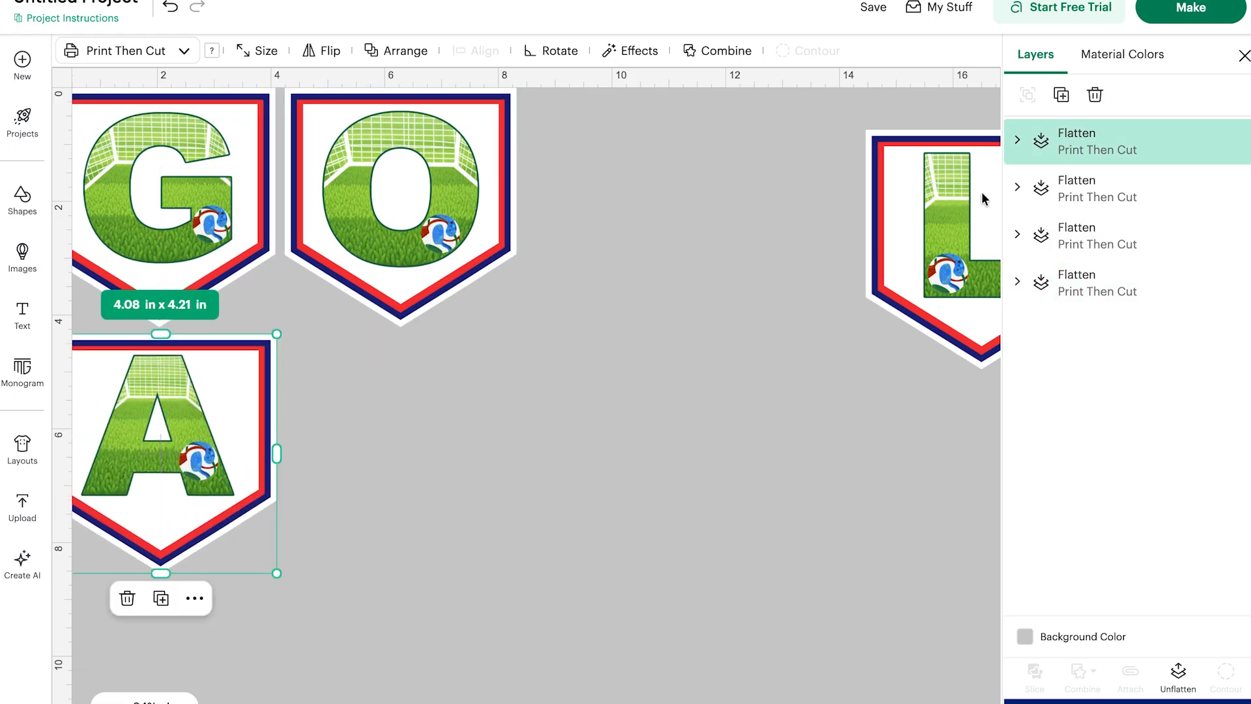
drag(956, 182, 386, 387)
key(ctrl+a)
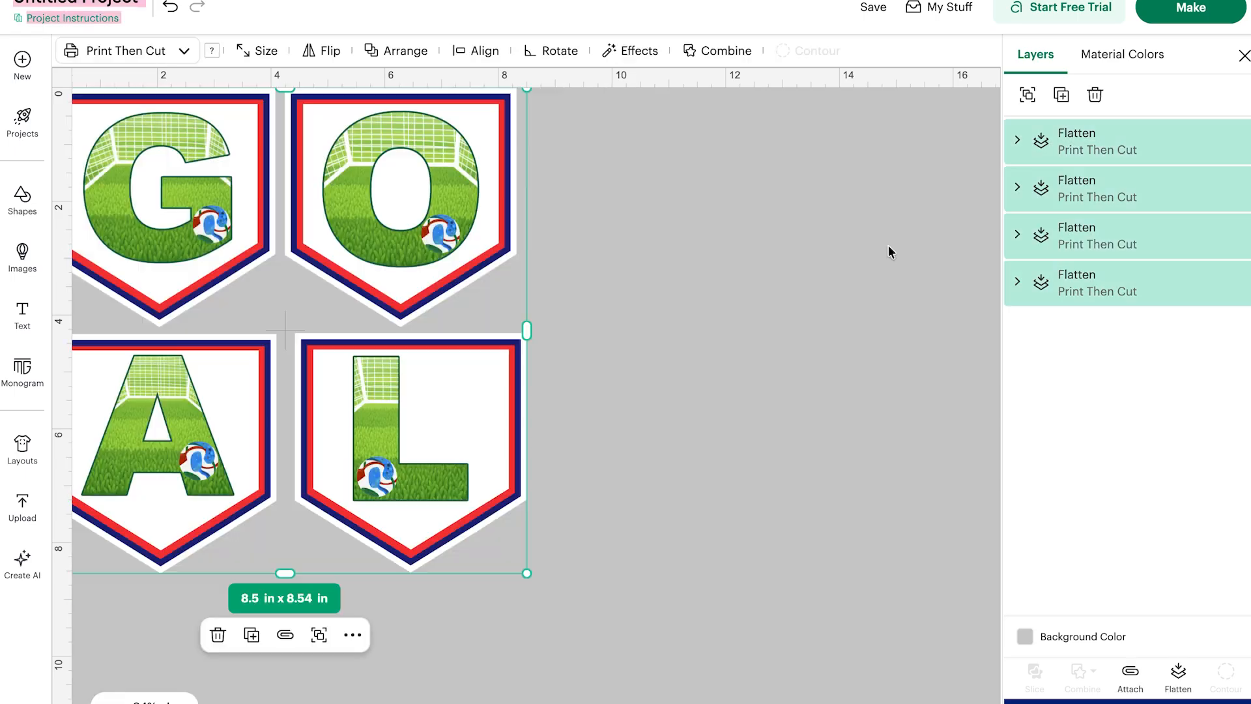
click(1179, 674)
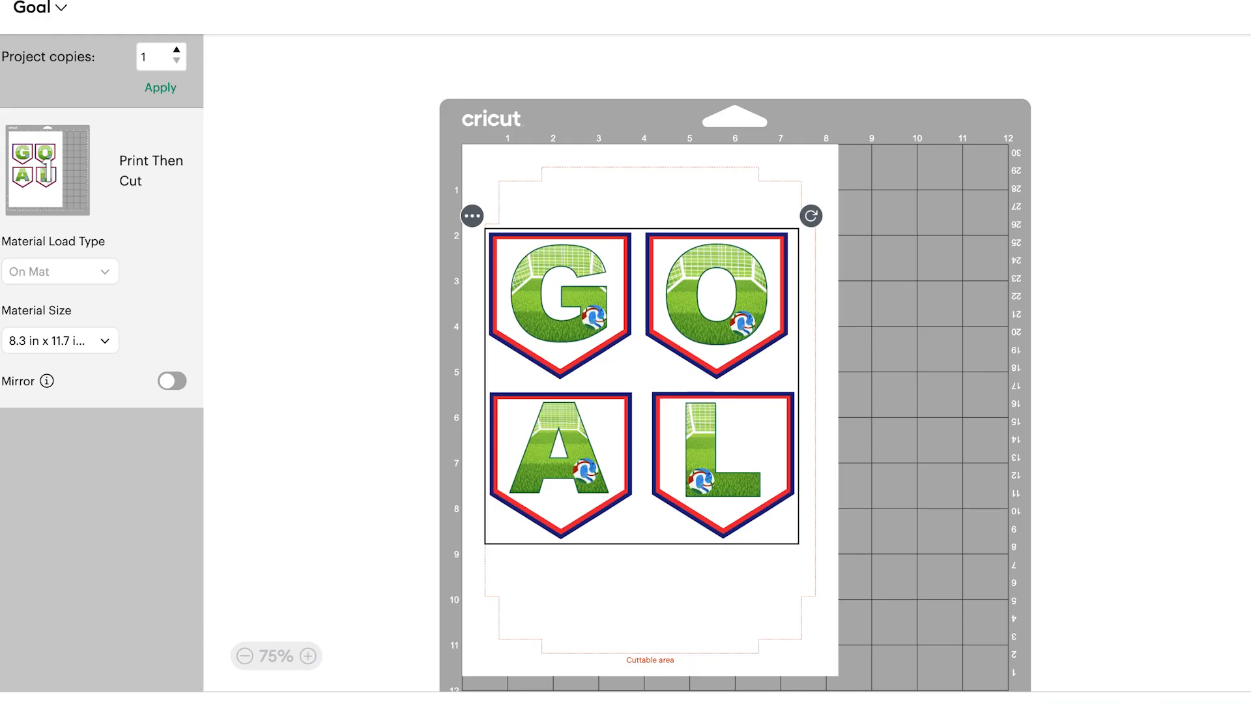
Send the mat to the printer with Add Bleed off and Use System Dialog on, then print.
click(1156, 701)
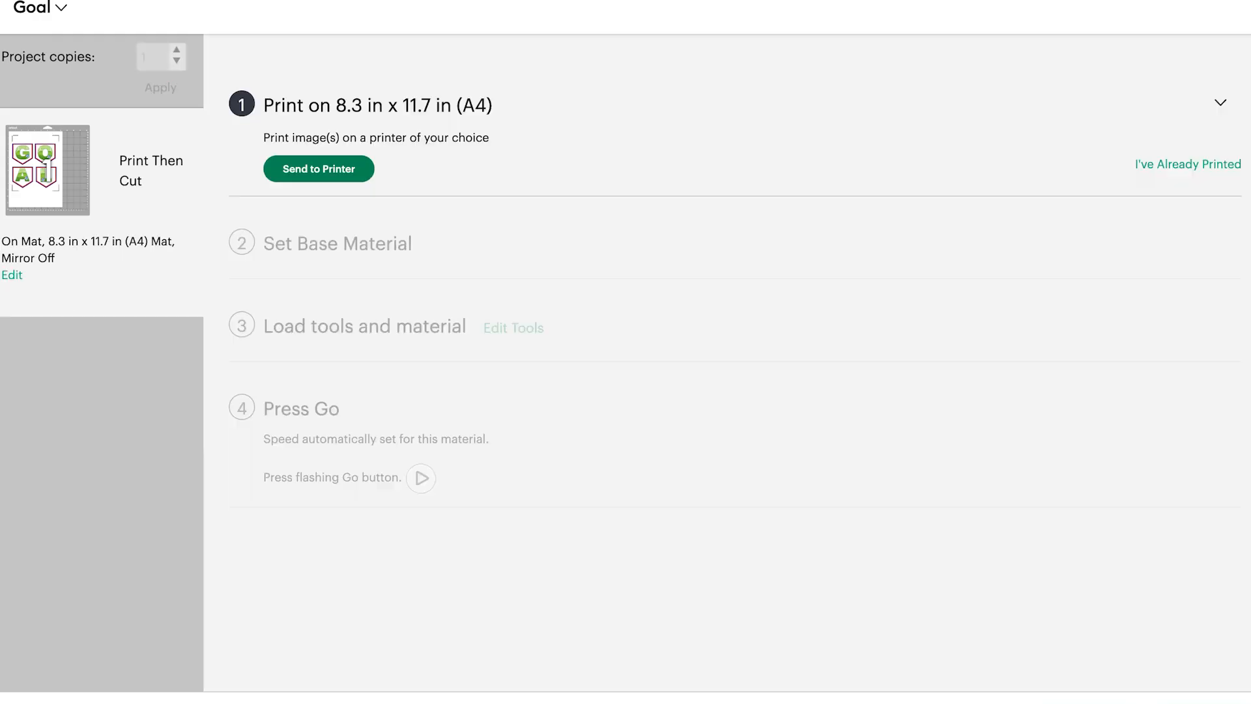
click(324, 168)
click(935, 453)
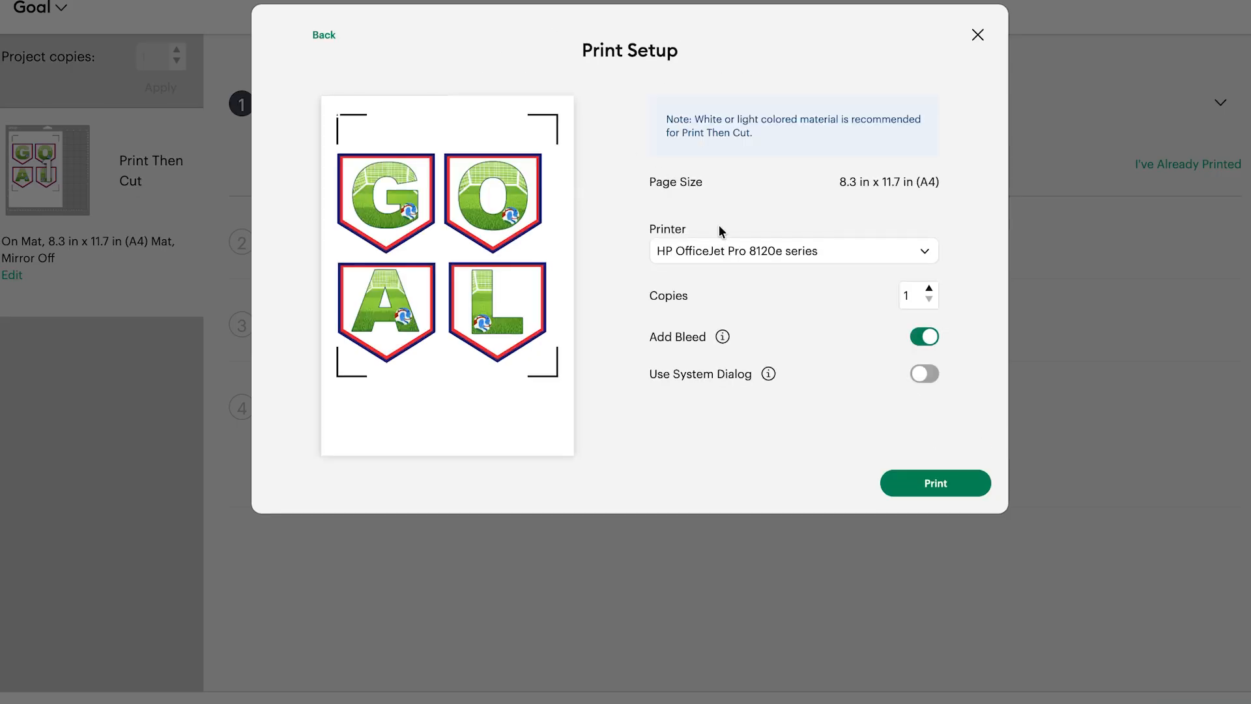
click(924, 337)
click(923, 373)
click(906, 482)
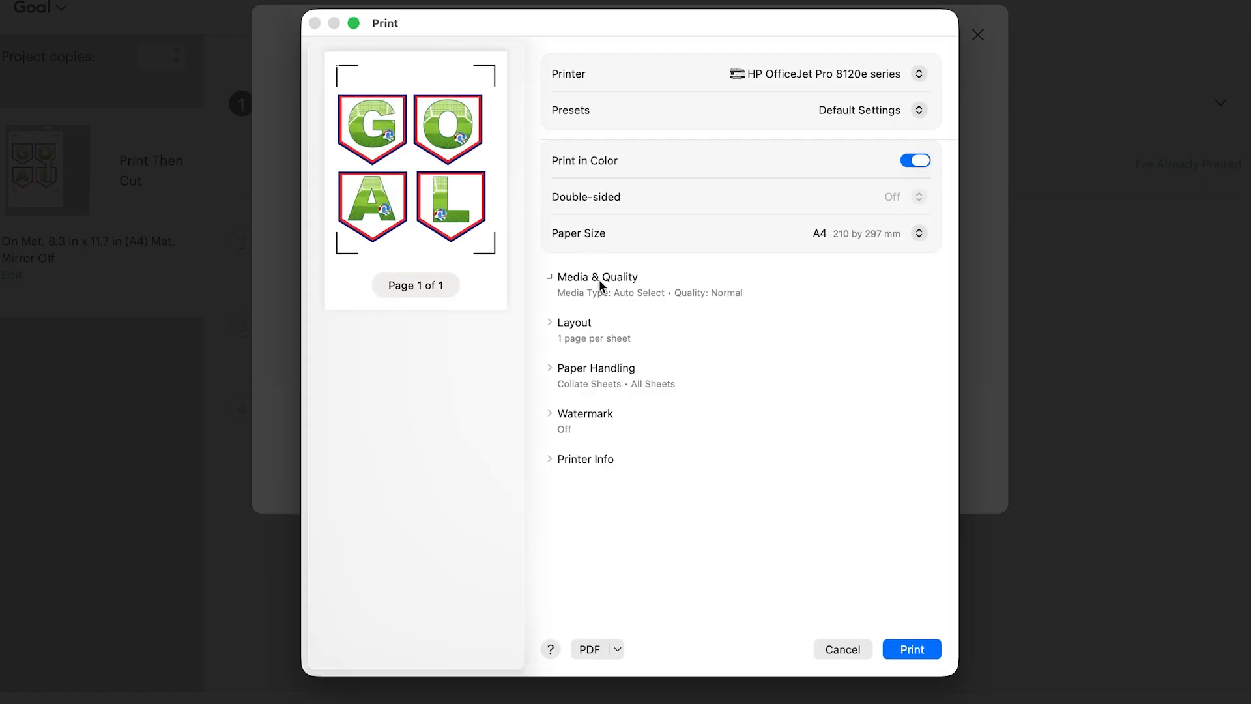
Set the print quality to Best in the system print dialog and print the page.
click(600, 285)
click(878, 345)
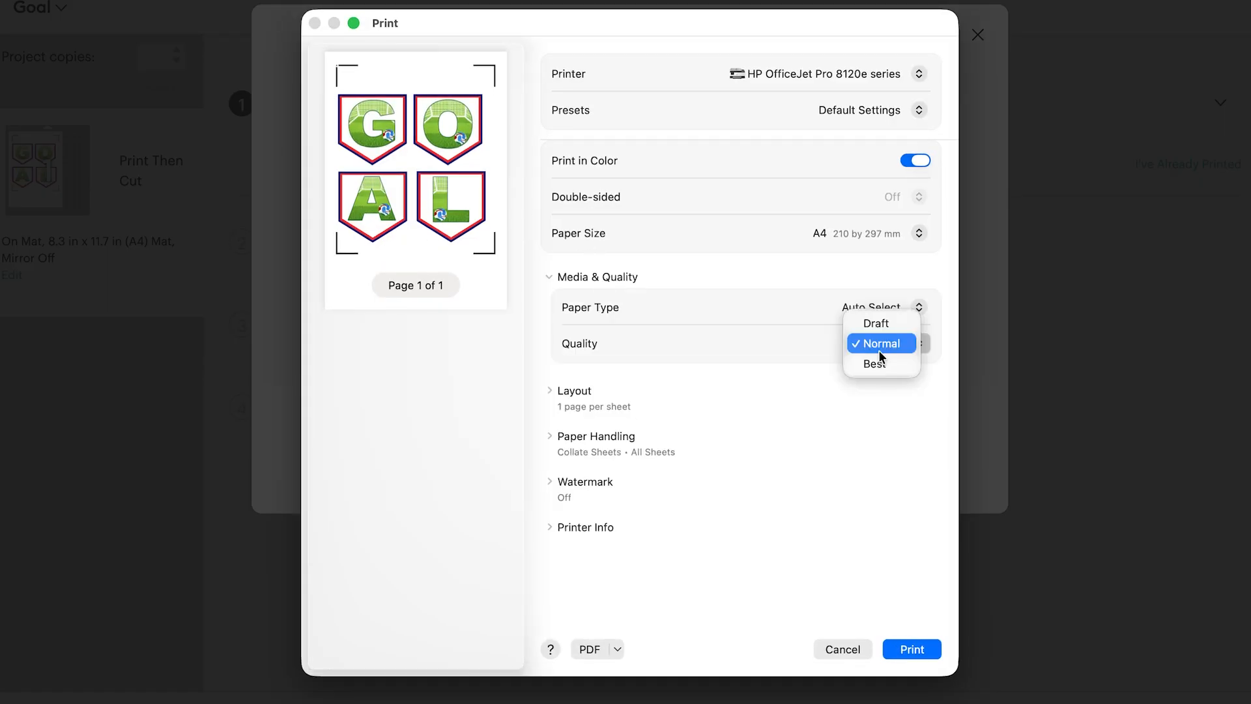
click(873, 363)
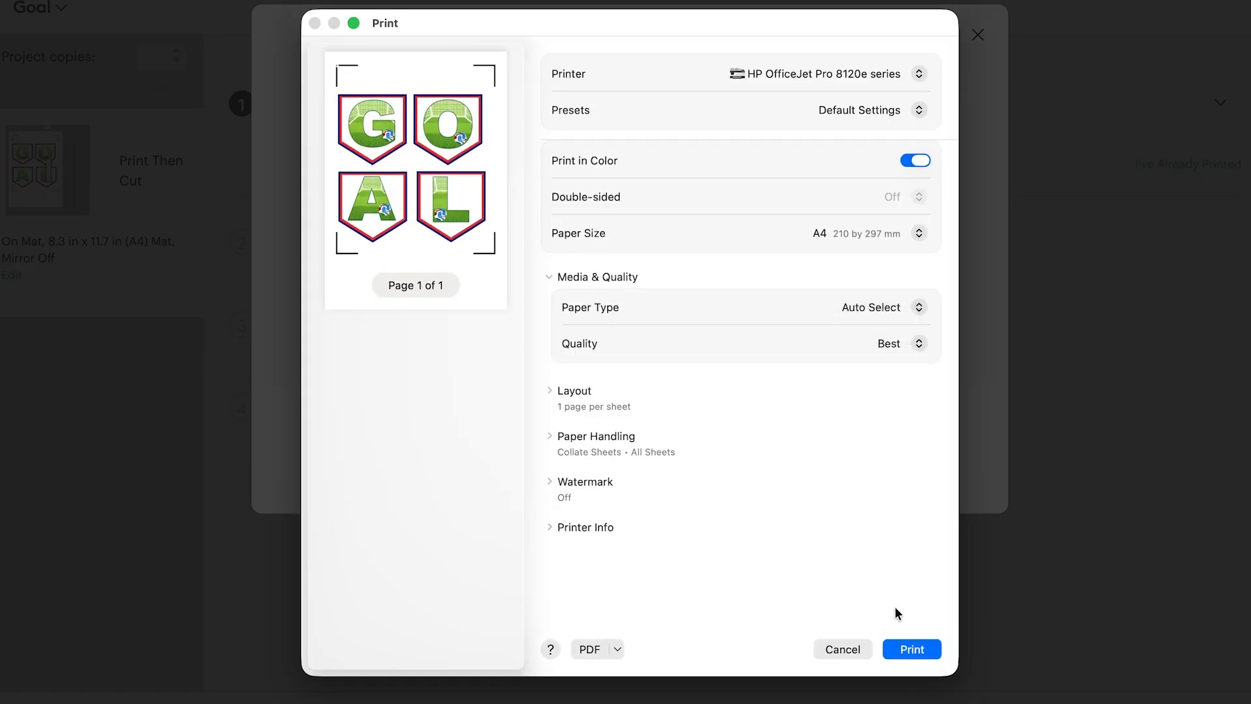
click(908, 649)
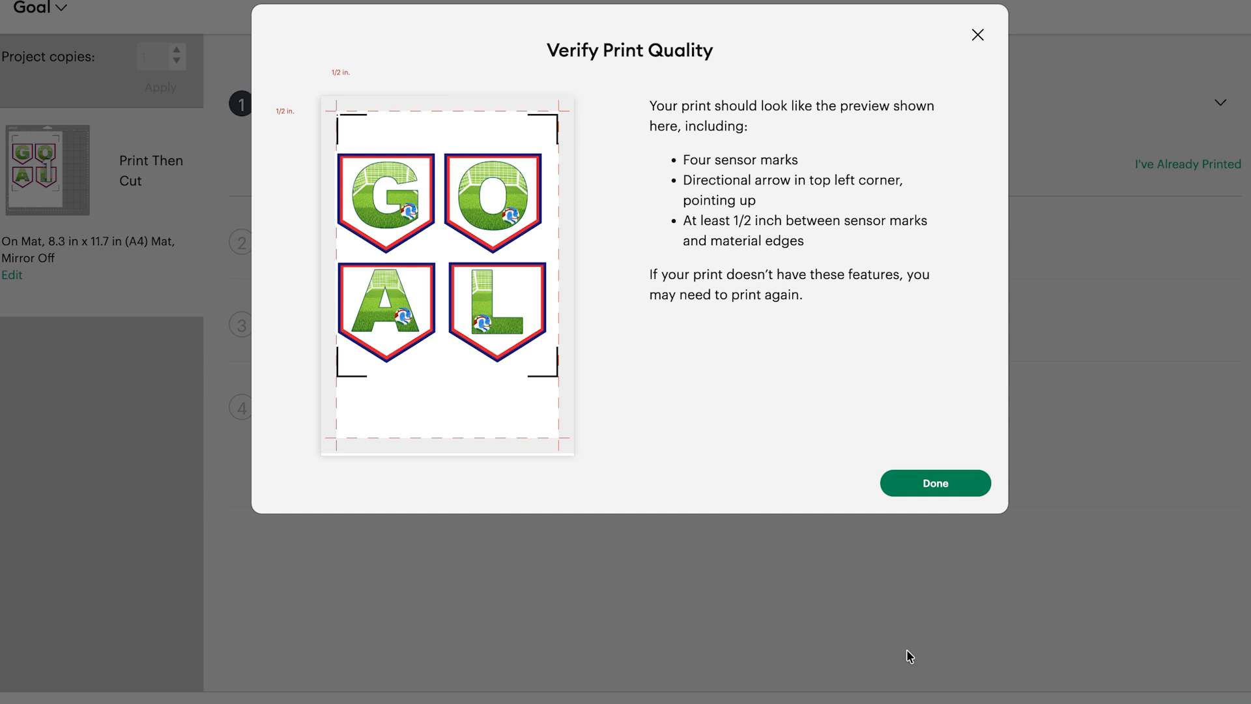